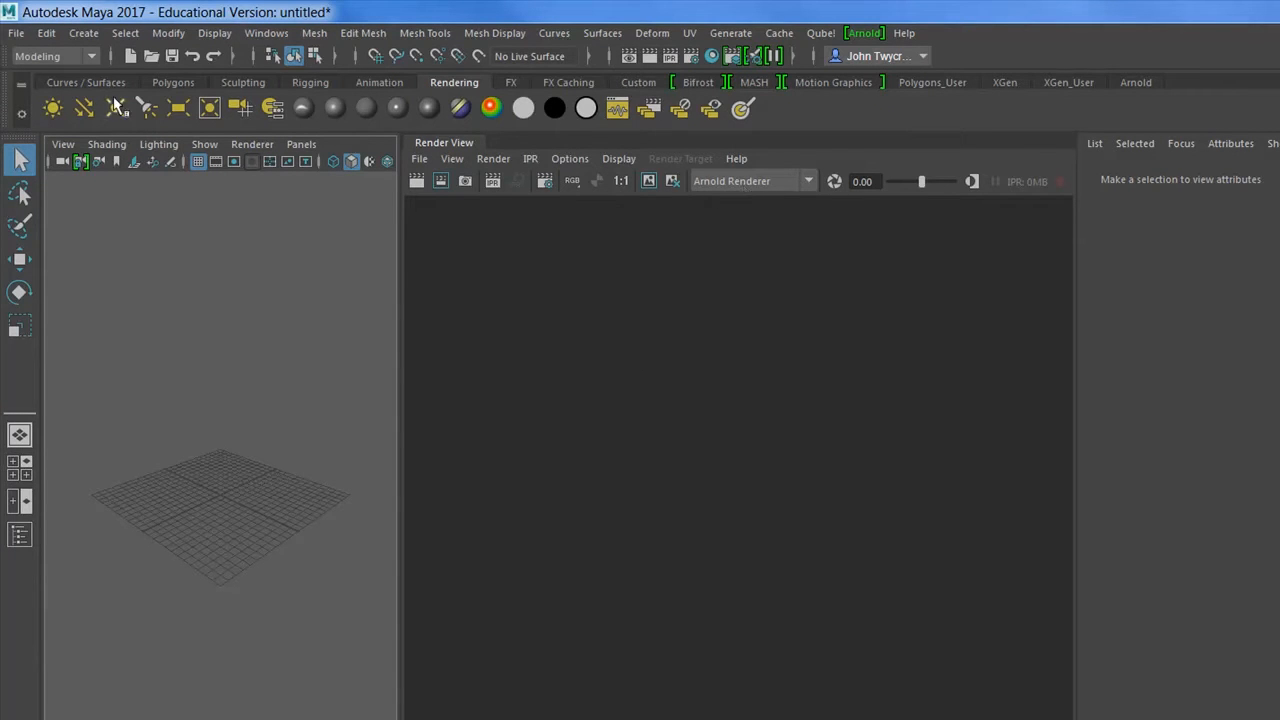
- Create a polygon cube, frame it in the viewport, and render the frame with the Arnold Renderer
{"action": "left_click", "coordinate": [168, 82]}
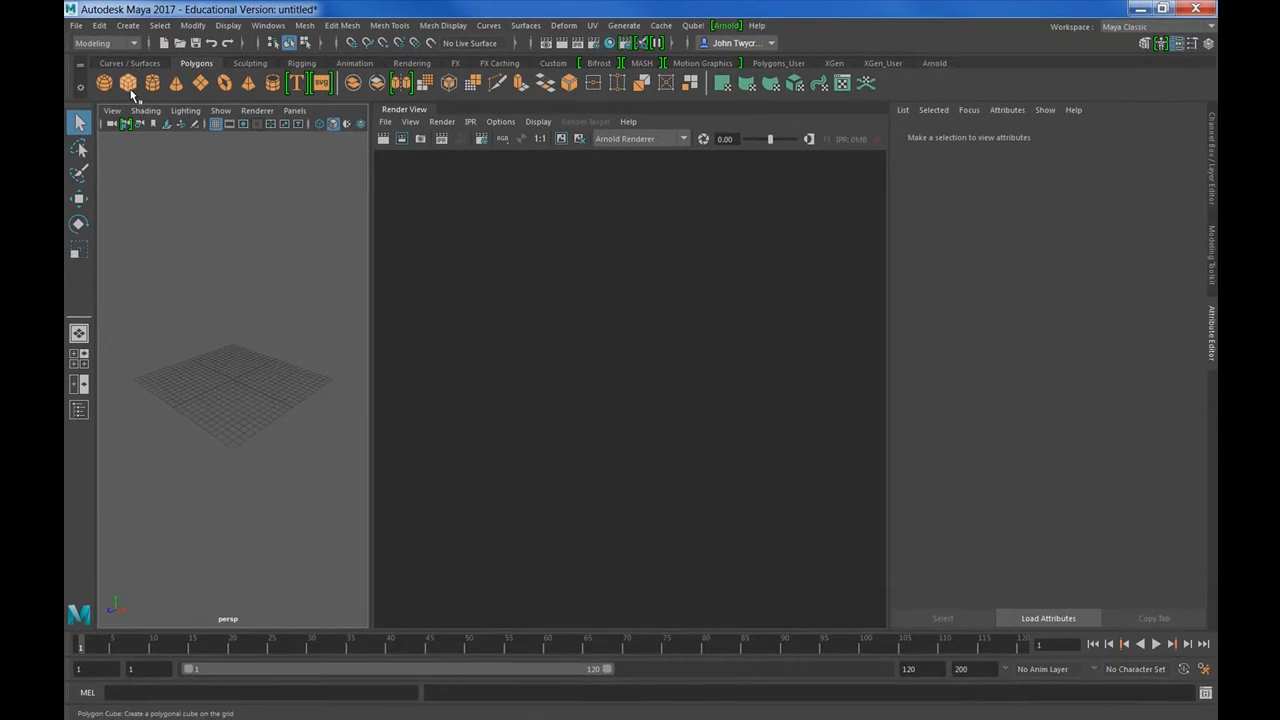
{"action": "left_click", "coordinate": [129, 85]}
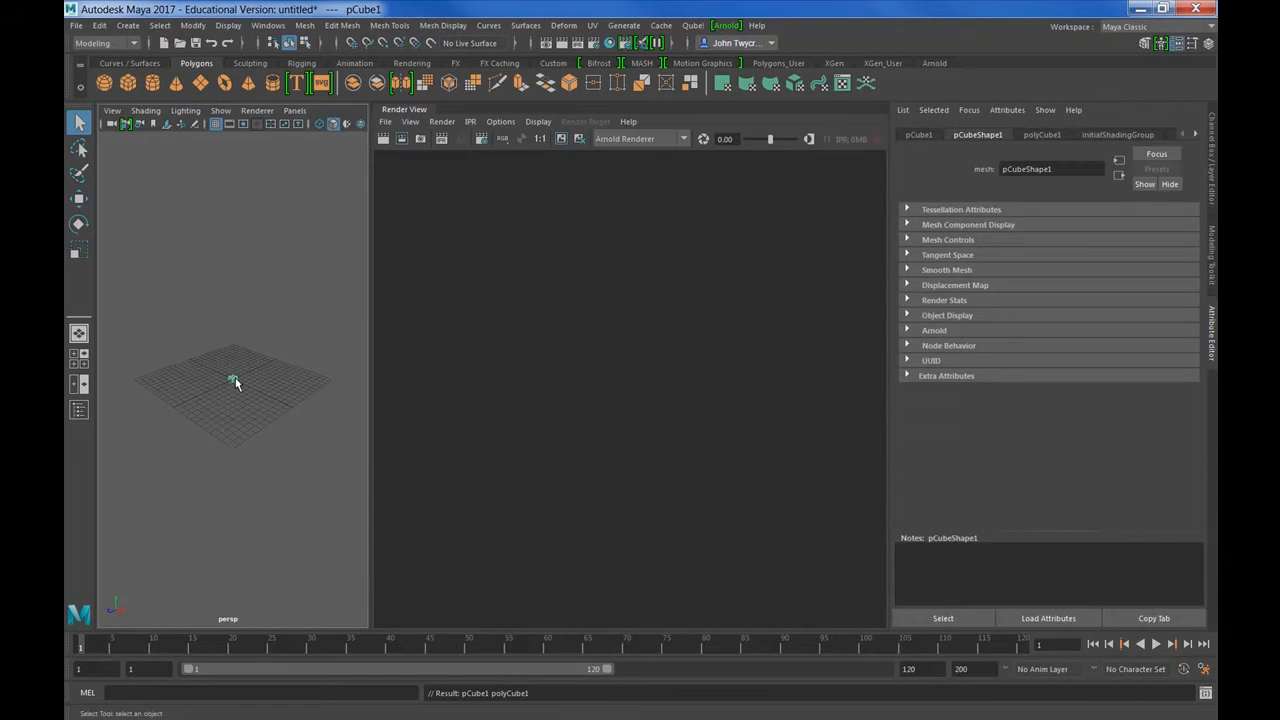
{"action": "key", "text": "f"}
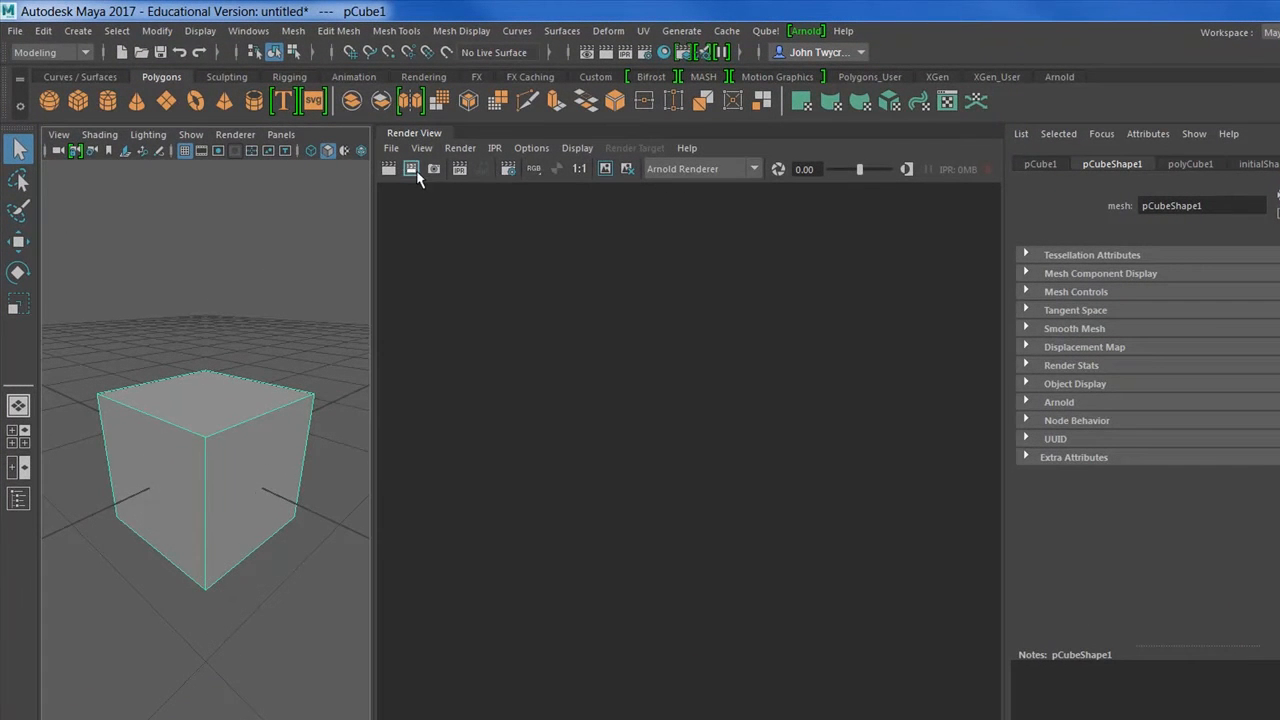
{"action": "left_click", "coordinate": [389, 169]}
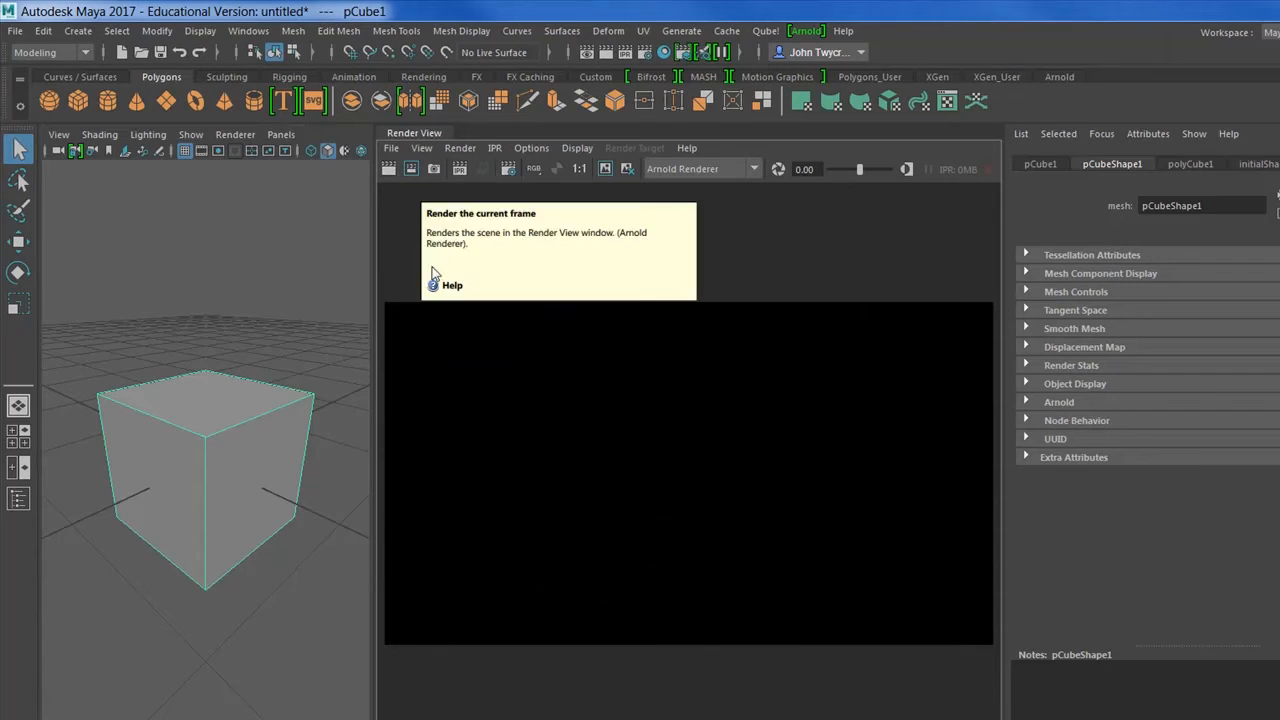
- Switch the renderer to Maya Software and render the cube
{"action": "left_click", "coordinate": [686, 168]}
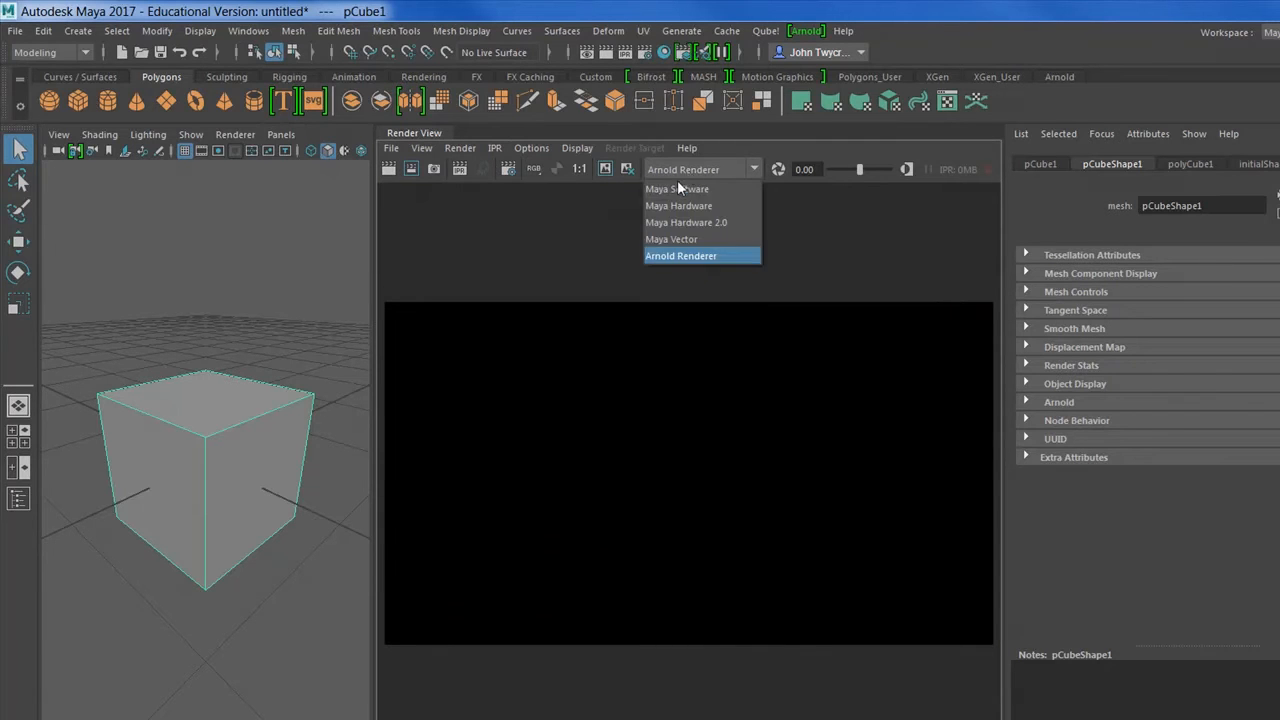
{"action": "left_click", "coordinate": [677, 190]}
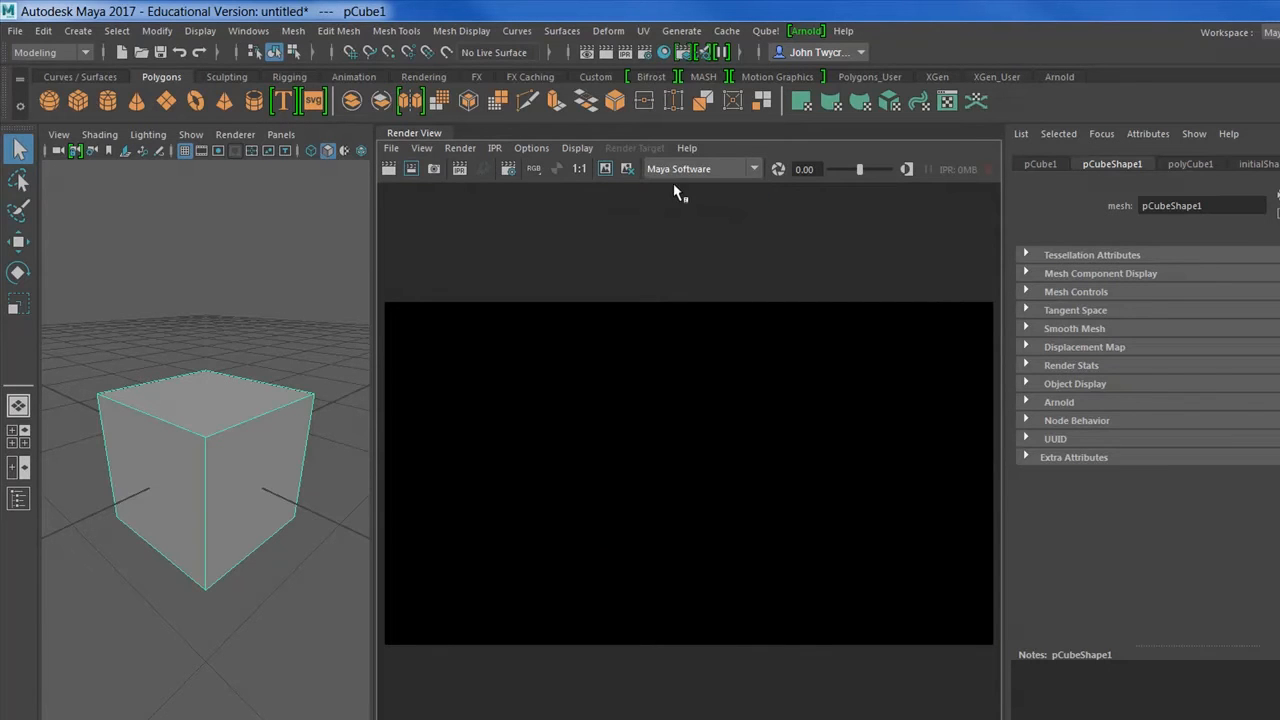
{"action": "left_click", "coordinate": [384, 168]}
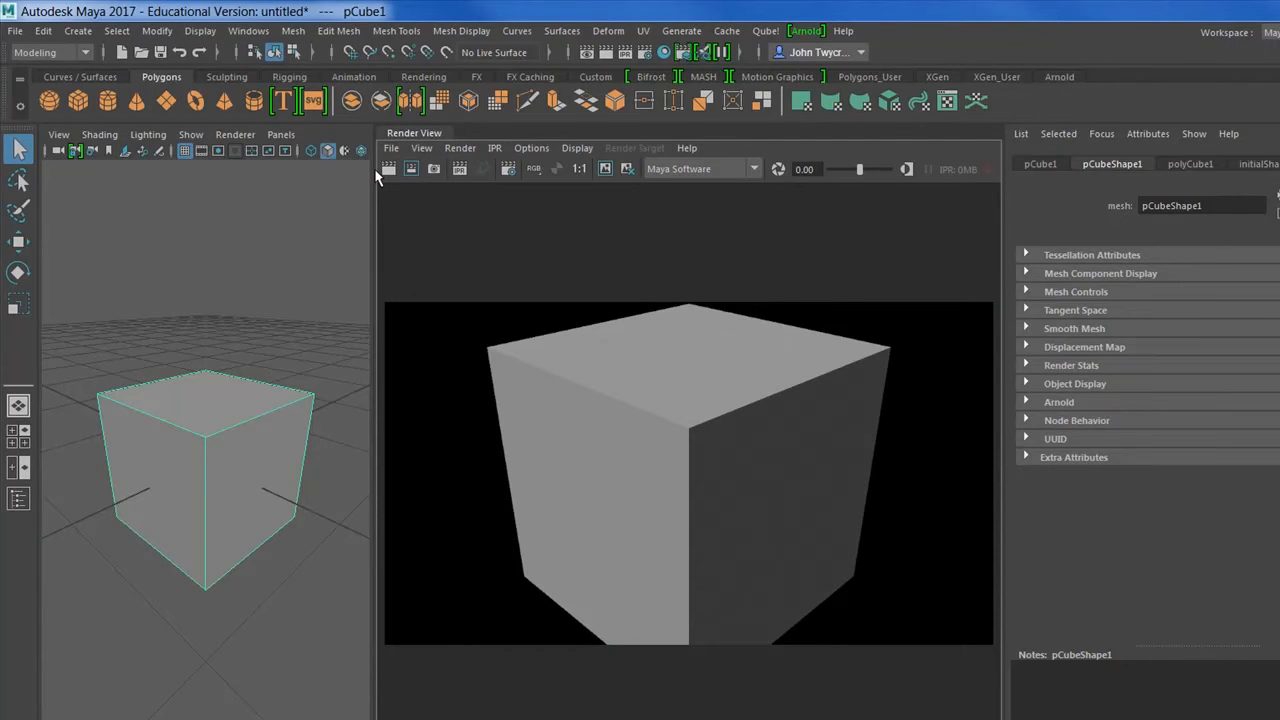
- Keep the Maya Software image in the Render View, switch back to the Arnold Renderer and render the unlit cube
{"action": "mouse_move", "coordinate": [218, 501]}
{"action": "left_mouse_down", "text": "alt"}
{"action": "mouse_move", "coordinate": [223, 514]}
{"action": "mouse_move", "coordinate": [180, 534]}
{"action": "mouse_move", "coordinate": [225, 525]}
{"action": "left_mouse_up", "text": "alt"}
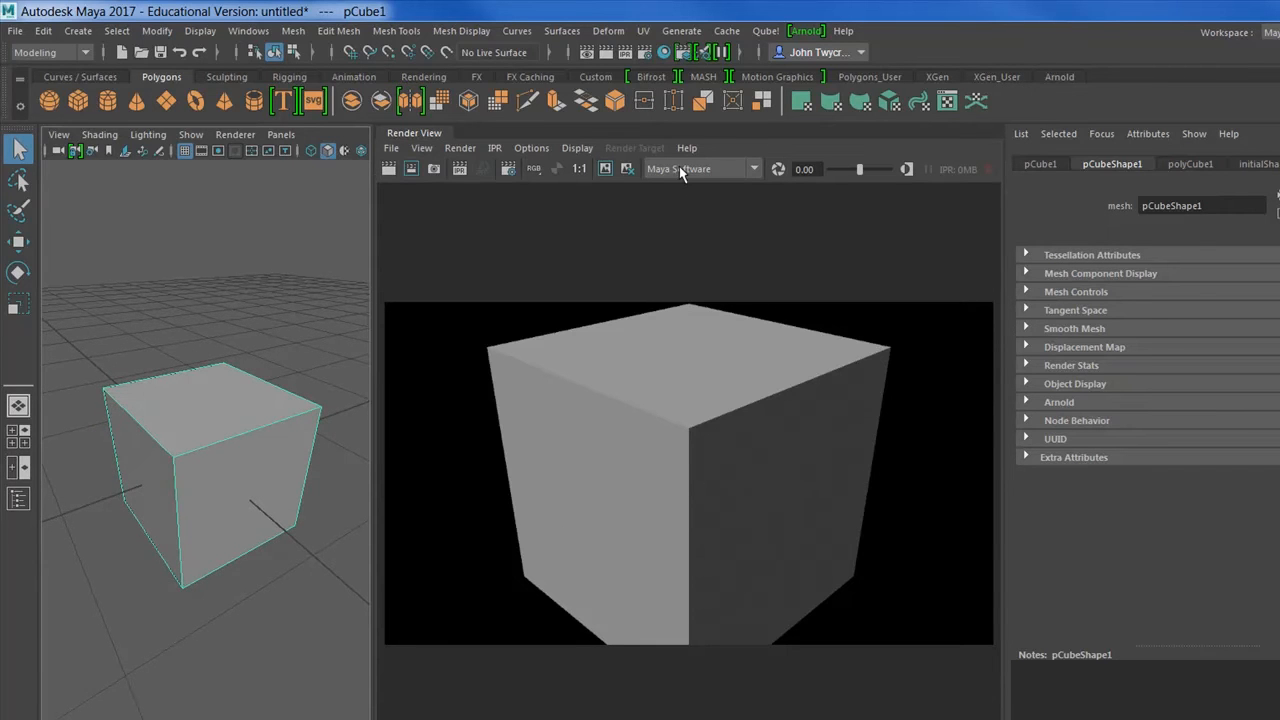
{"action": "left_click", "coordinate": [605, 169]}
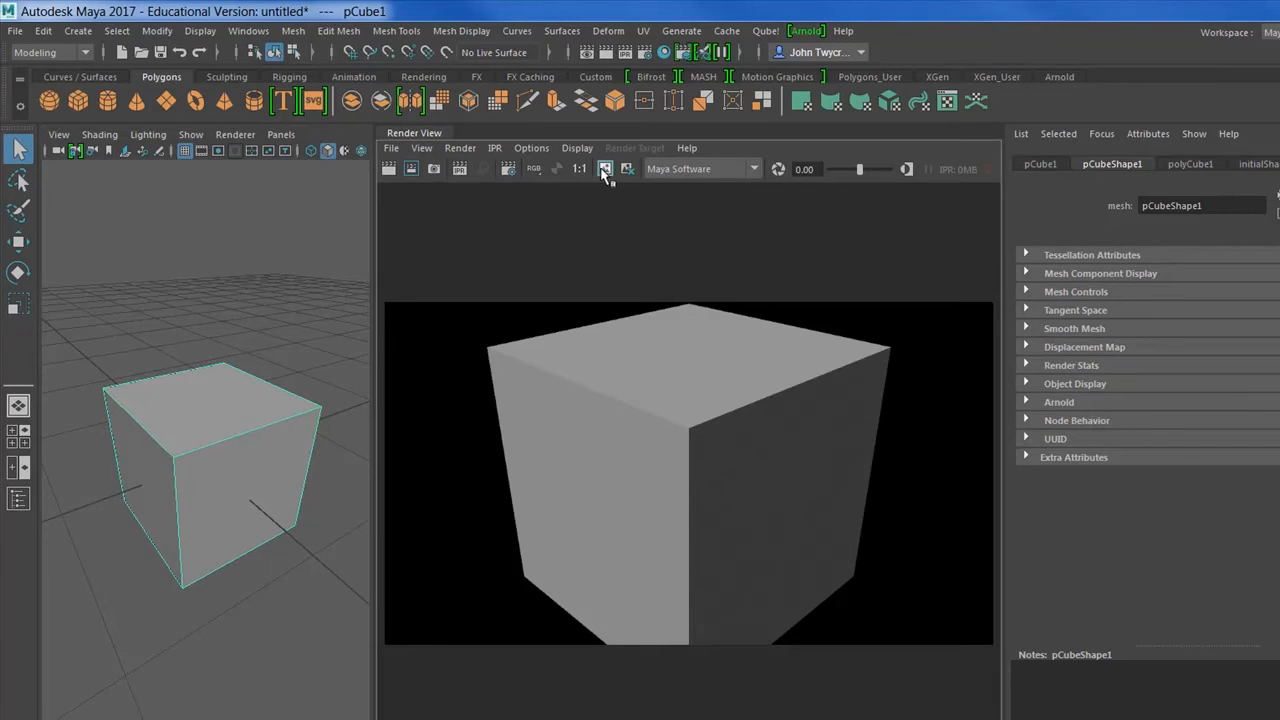
{"action": "left_click", "coordinate": [678, 169]}
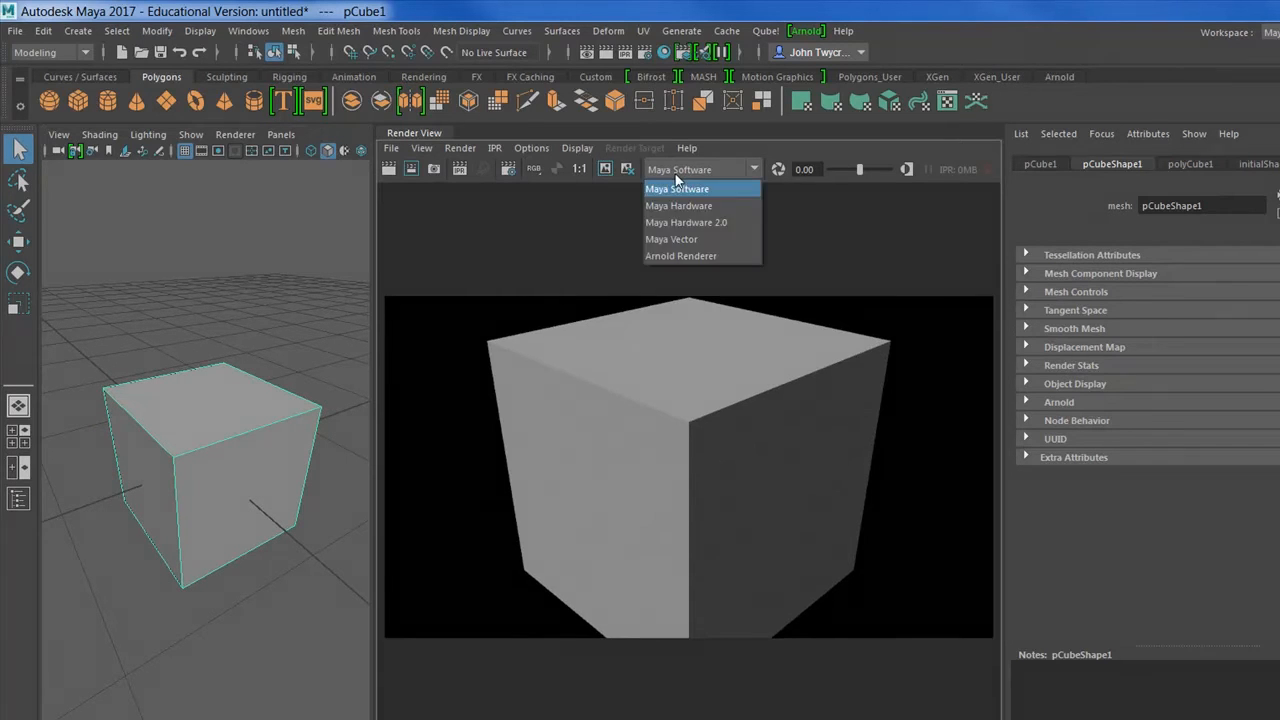
{"action": "left_click", "coordinate": [680, 256]}
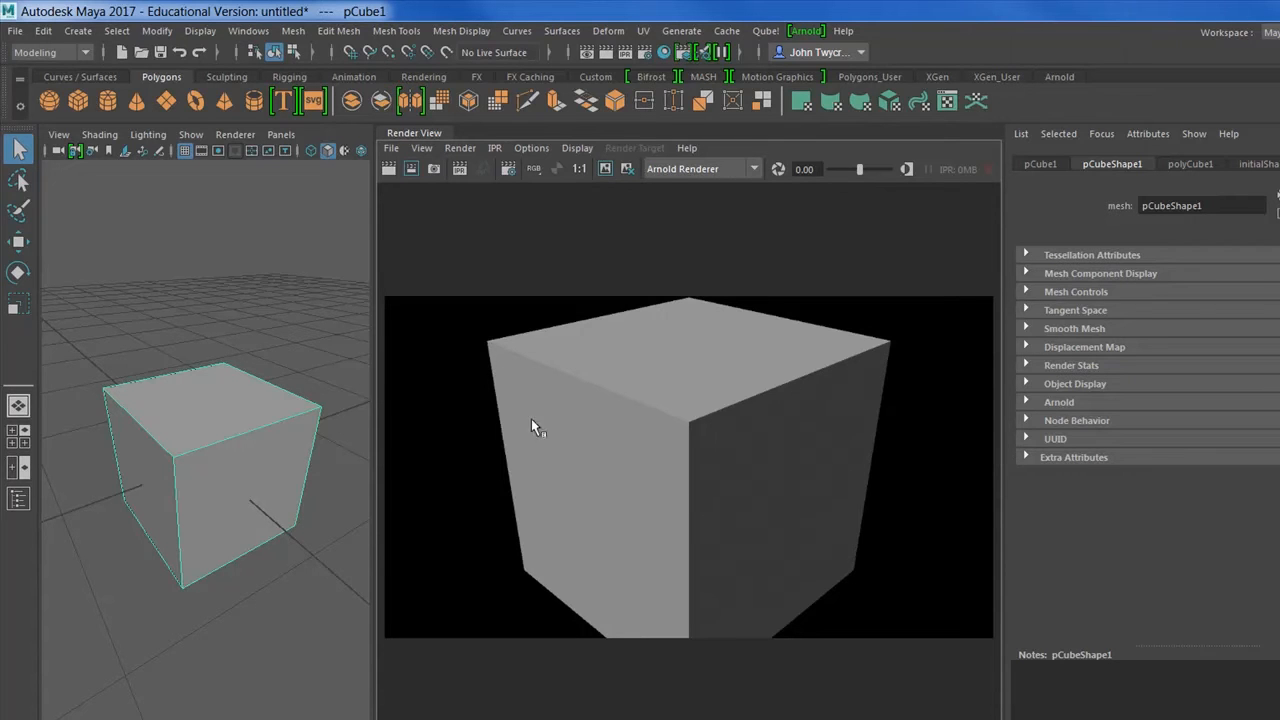
{"action": "left_click", "coordinate": [392, 173]}
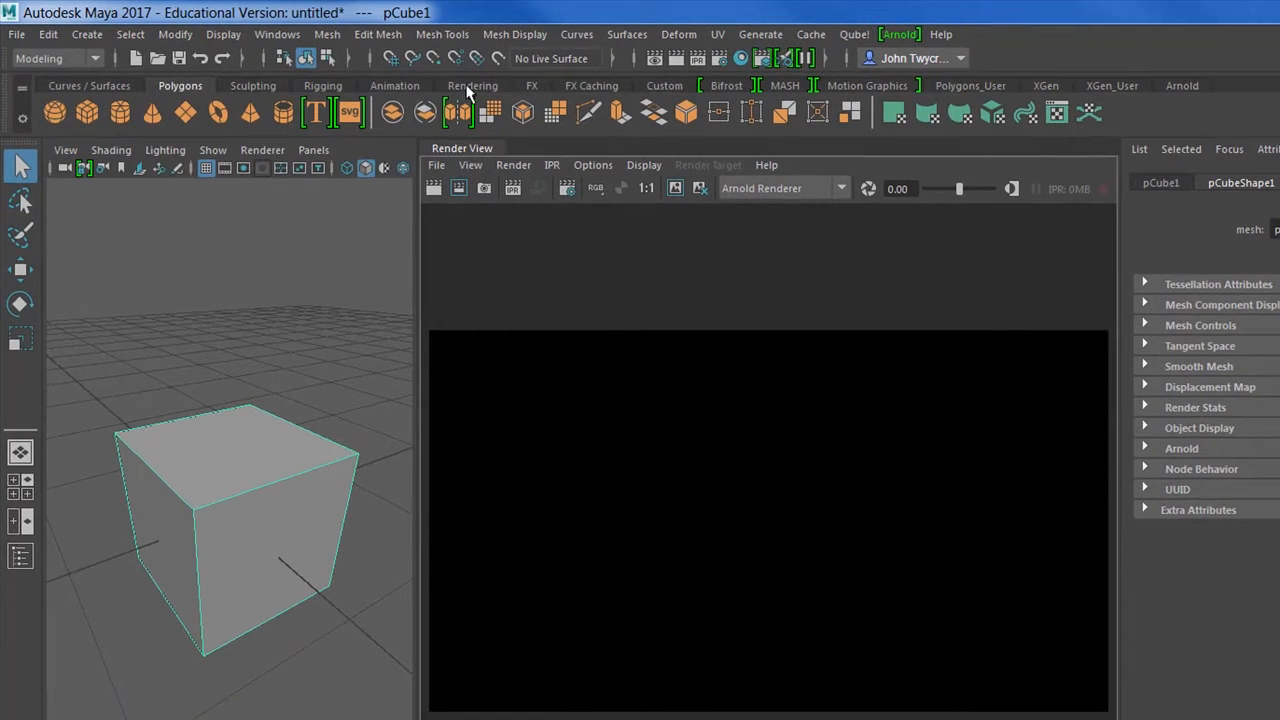
- Create a spot light and move it along its Z axis until it stands in front of the cube
{"action": "left_click", "coordinate": [470, 86]}
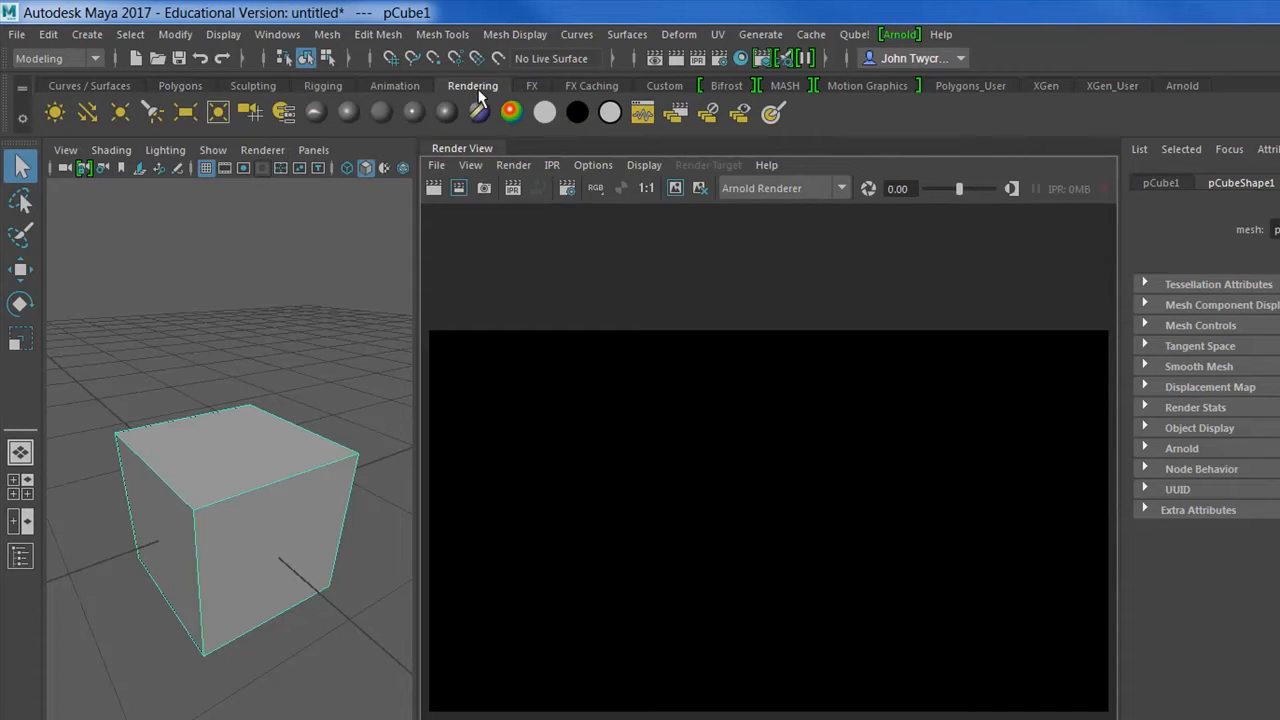
{"action": "left_click", "coordinate": [155, 118]}
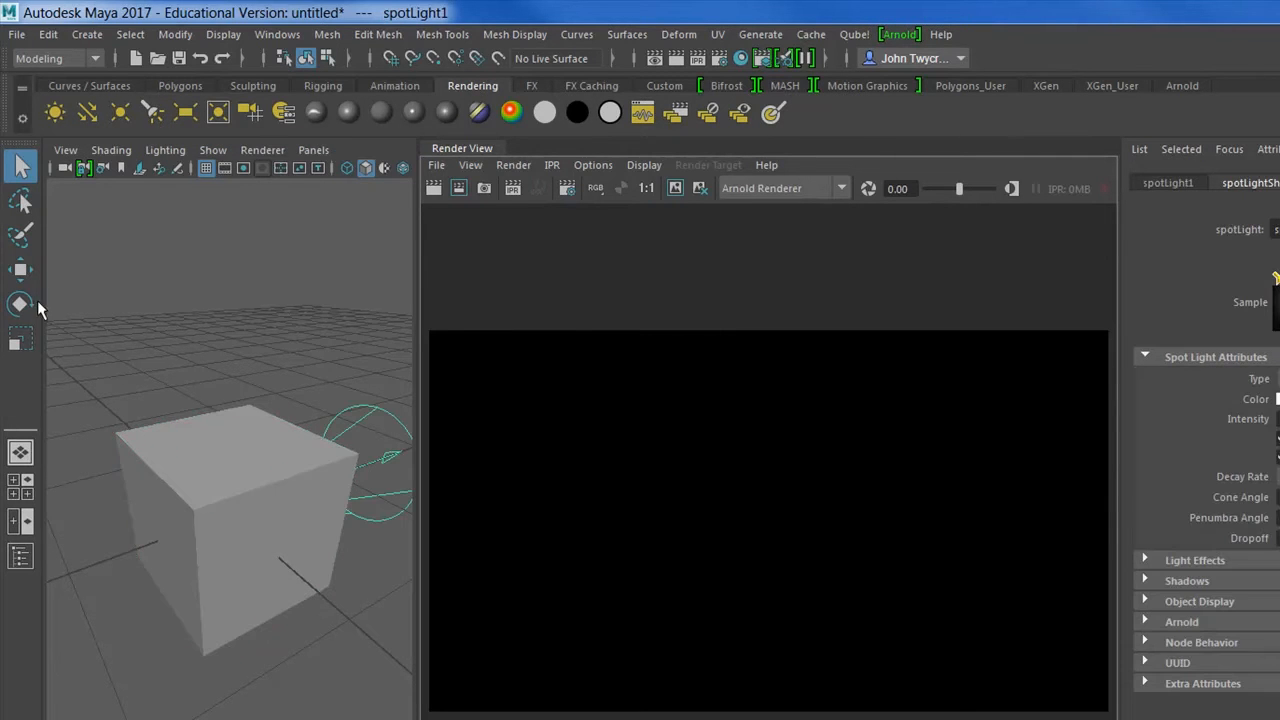
{"action": "left_click", "coordinate": [22, 270]}
{"action": "scroll", "coordinate": [242, 404], "scroll_direction": "down", "scroll_amount": 3}
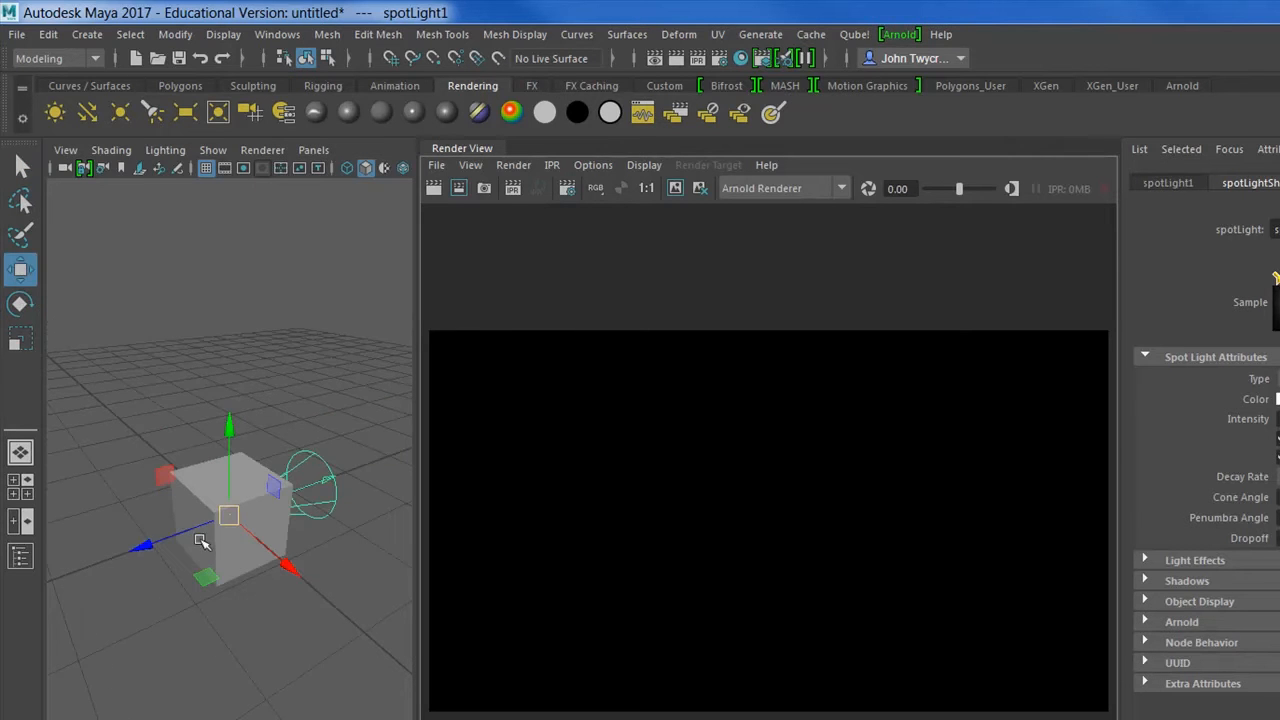
{"action": "left_click_drag", "start_coordinate": [146, 550], "coordinate": [2, 612]}
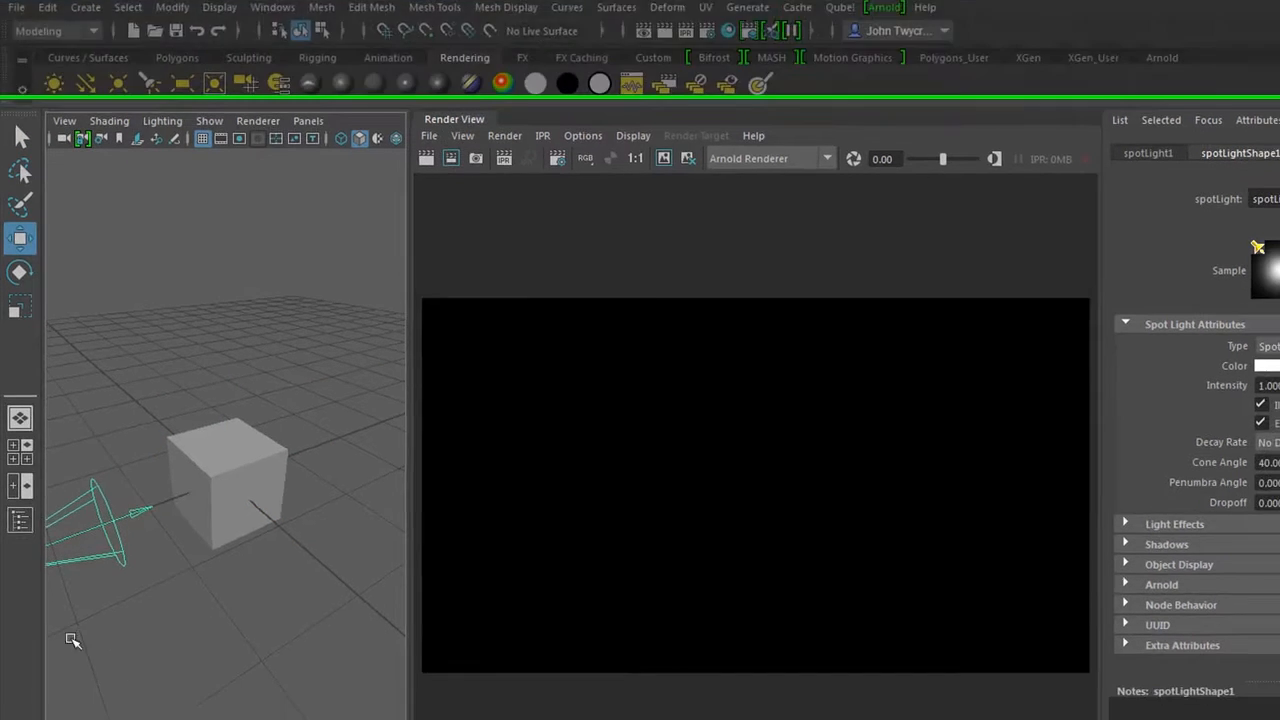
- Tilt the spot light about its X axis with the Rotate tool
{"action": "left_click_drag", "start_coordinate": [170, 499], "coordinate": [539, 477], "text": "alt"}
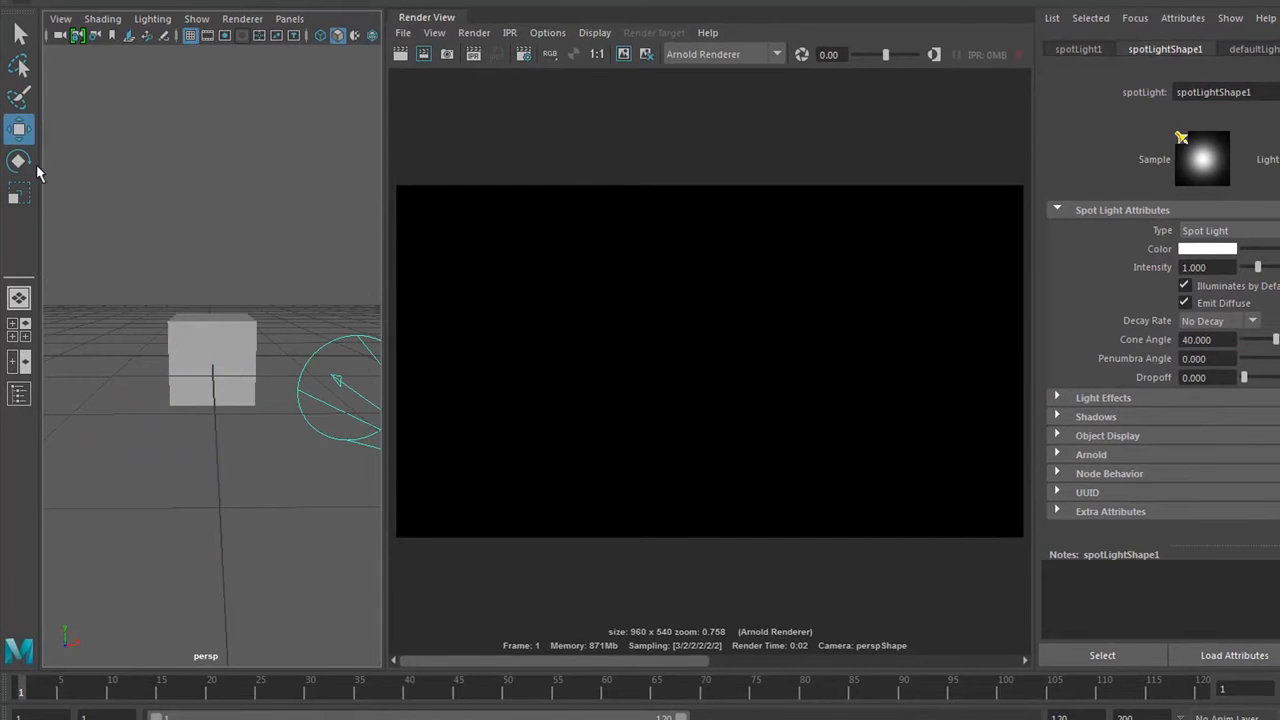
{"action": "left_click", "coordinate": [19, 162]}
{"action": "left_click_drag", "start_coordinate": [234, 417], "coordinate": [194, 434], "text": "alt"}
{"action": "left_click_drag", "start_coordinate": [288, 598], "coordinate": [278, 520]}
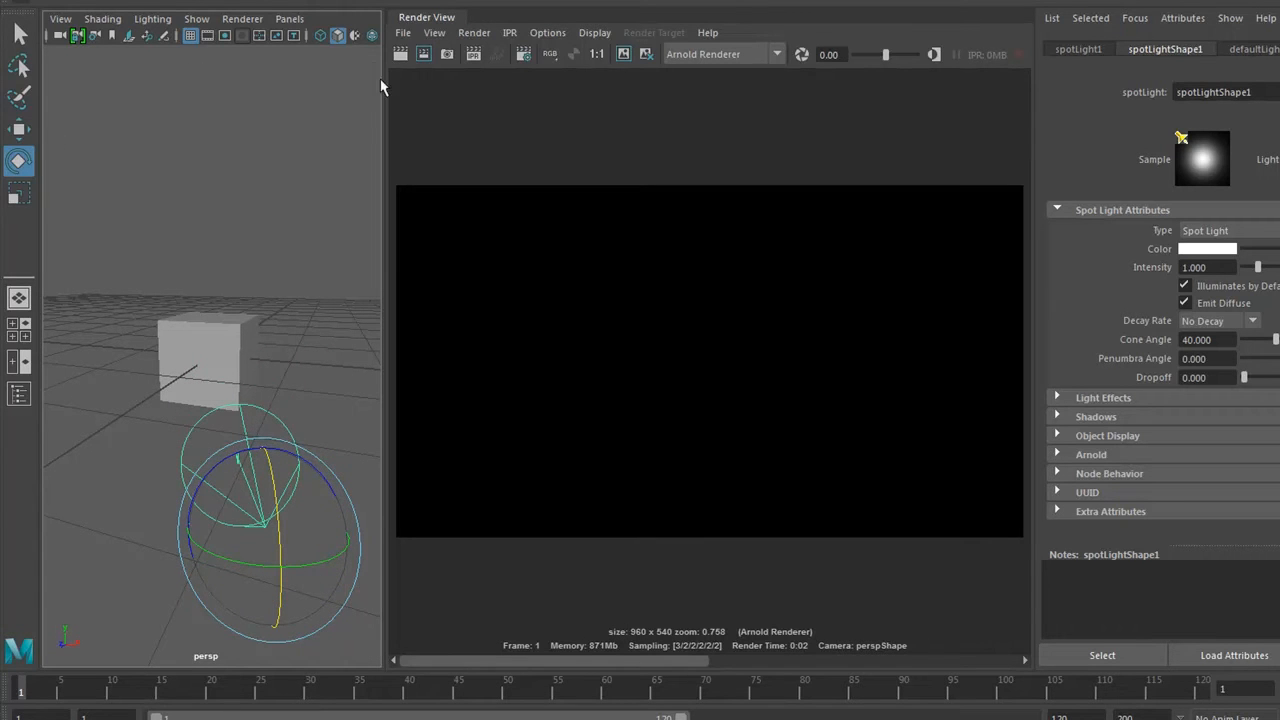
- Widen the perspective viewport and turn on scene lighting in it to preview the spot light on the cube
{"action": "key", "text": "space"}
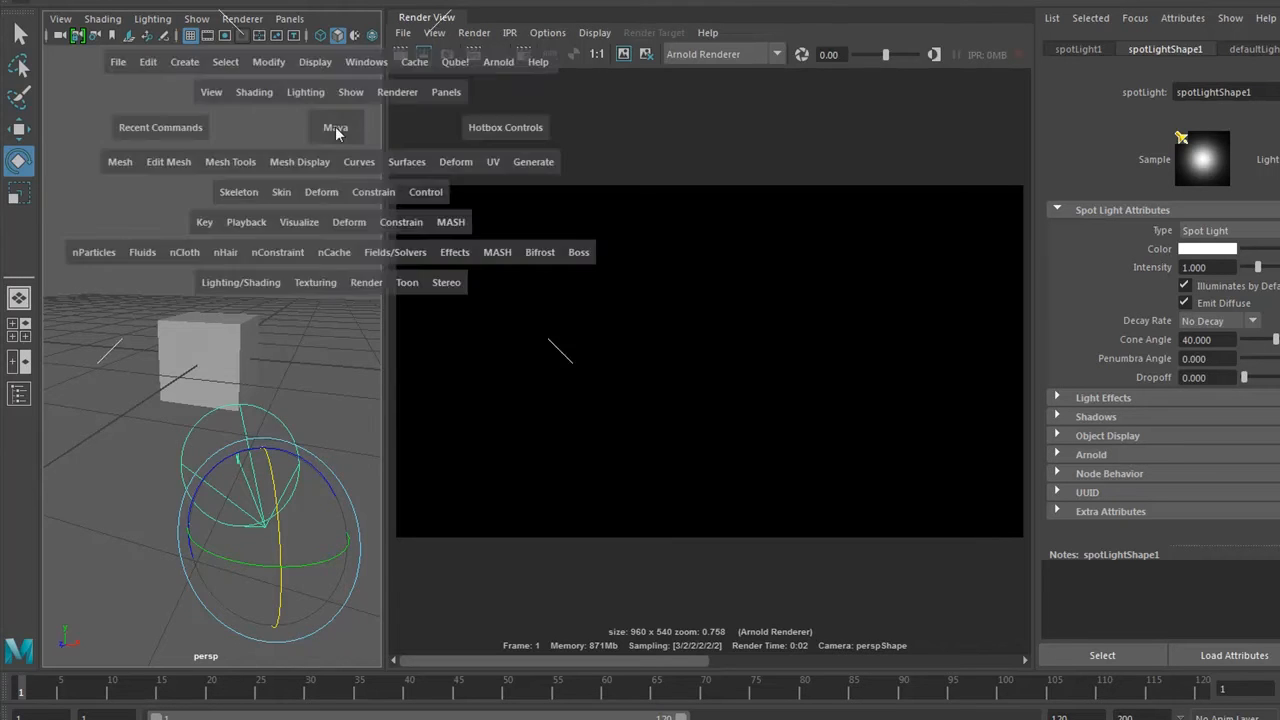
{"action": "key", "text": "space"}
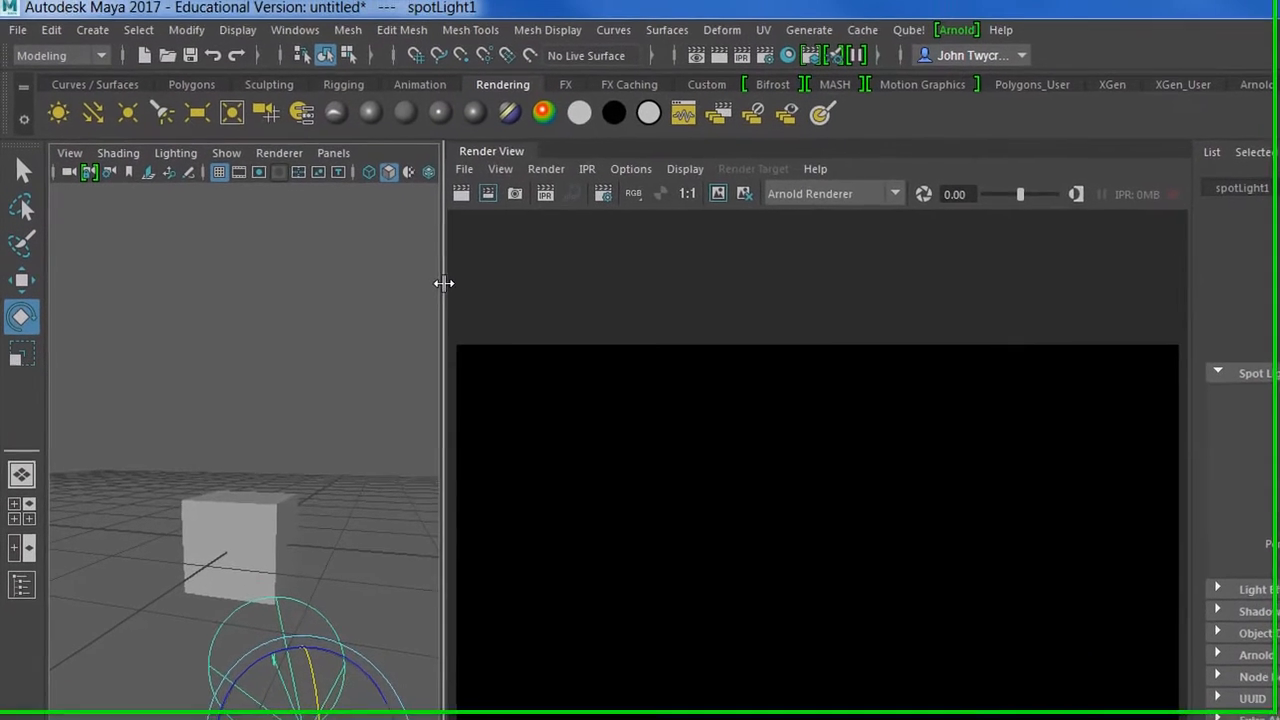
{"action": "left_click_drag", "start_coordinate": [385, 136], "coordinate": [487, 136]}
{"action": "left_click_drag", "start_coordinate": [565, 297], "coordinate": [580, 296]}
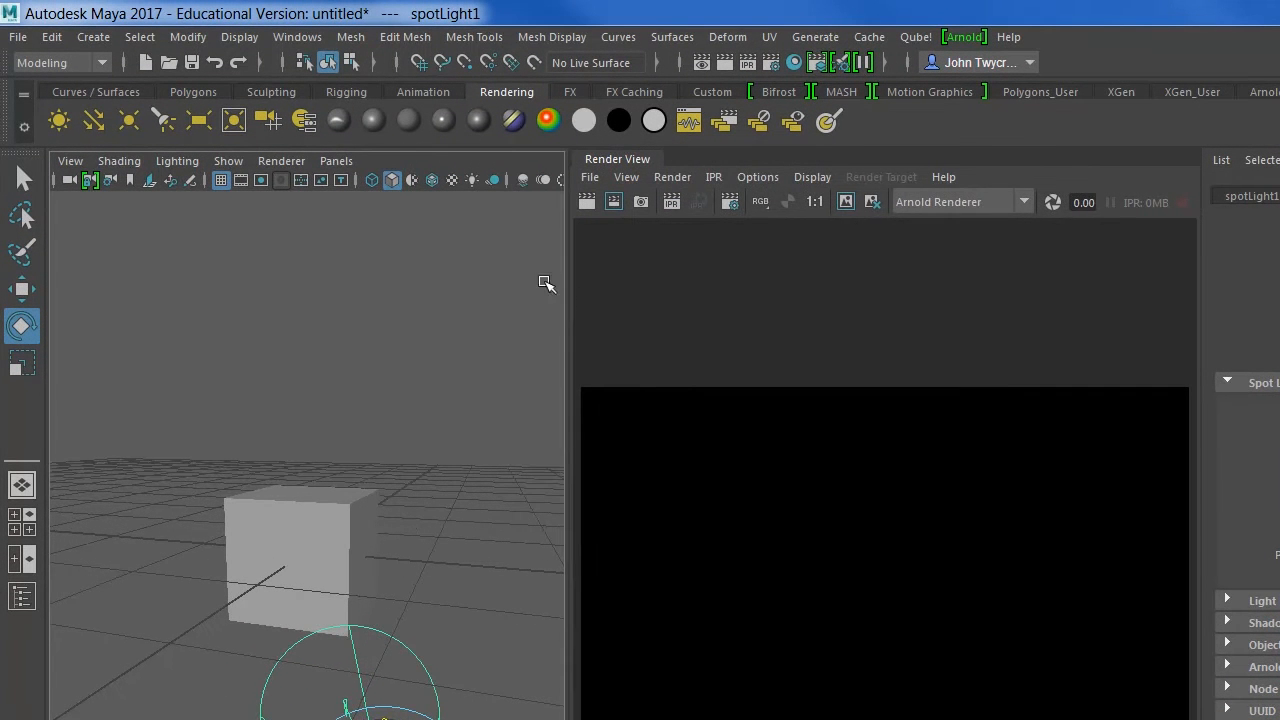
{"action": "left_click", "coordinate": [471, 183]}
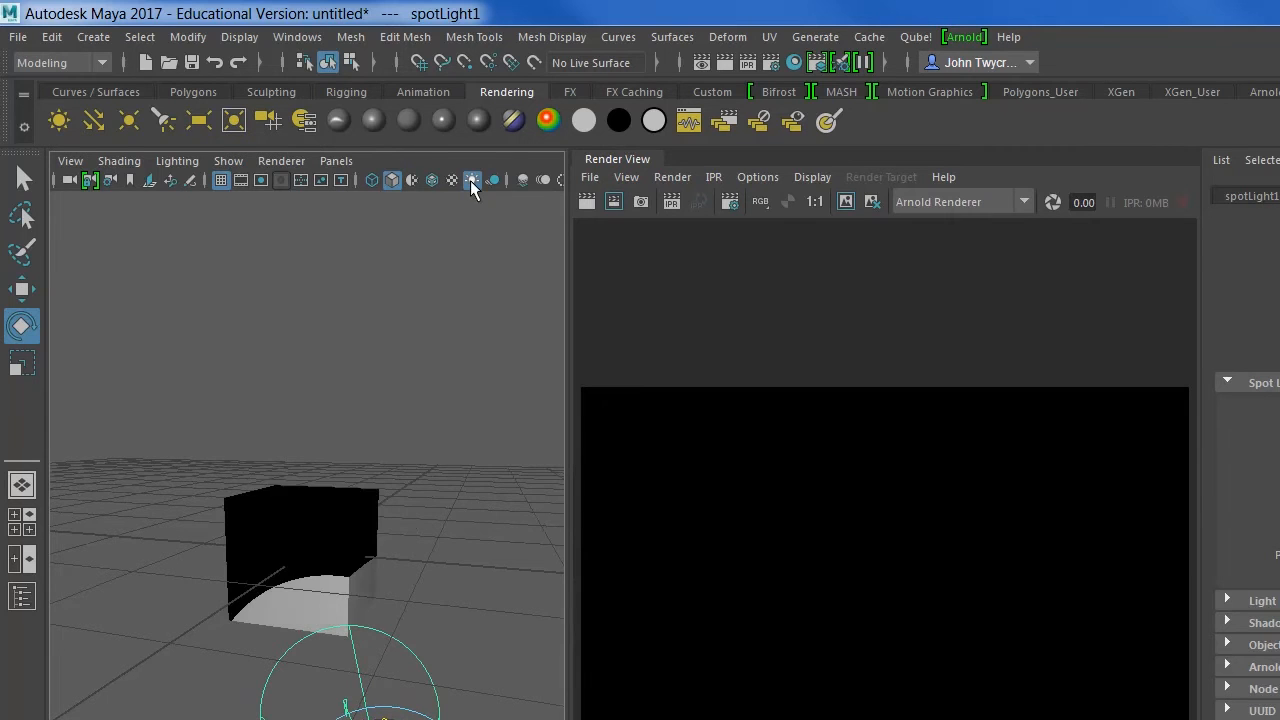
- Raise the spot light so its cone covers the whole cube, and render the frame with the Arnold Renderer
{"action": "mouse_move", "coordinate": [449, 420]}
{"action": "left_mouse_down", "text": "alt"}
{"action": "mouse_move", "coordinate": [371, 410]}
{"action": "mouse_move", "coordinate": [380, 383]}
{"action": "mouse_move", "coordinate": [433, 379]}
{"action": "left_mouse_up", "text": "alt"}
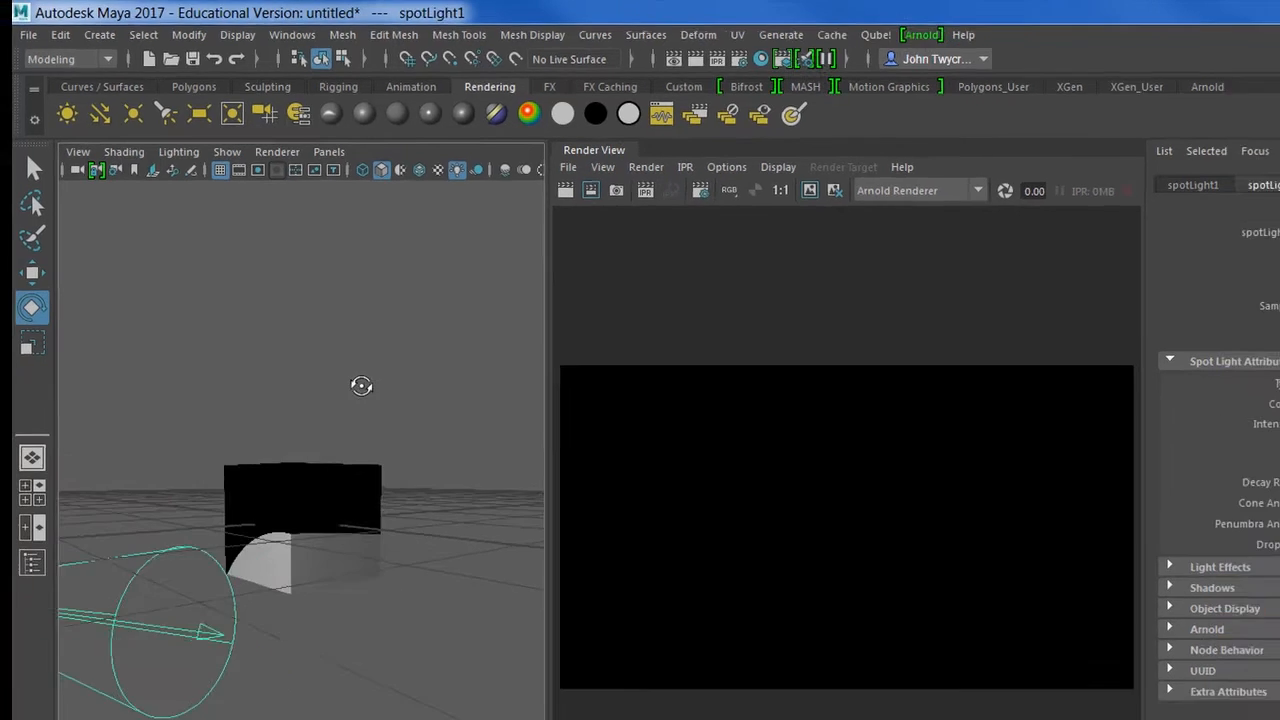
{"action": "key", "text": "super"}
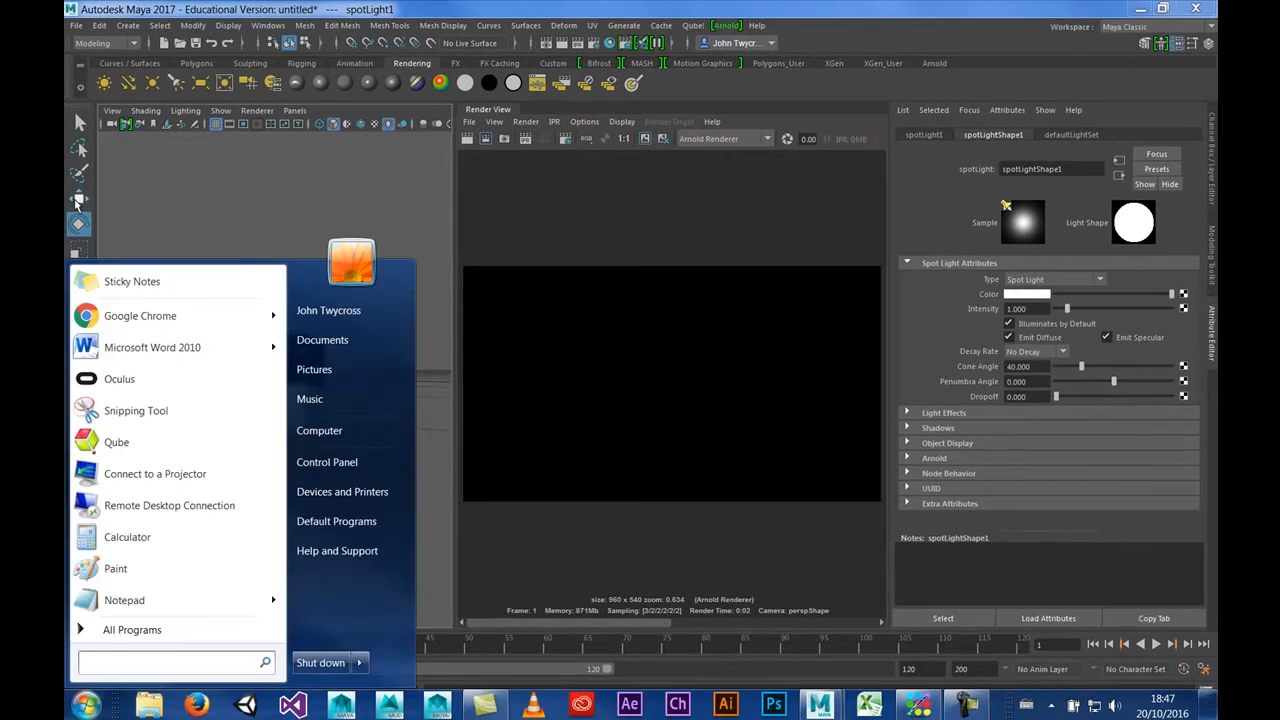
{"action": "left_click", "coordinate": [78, 200]}
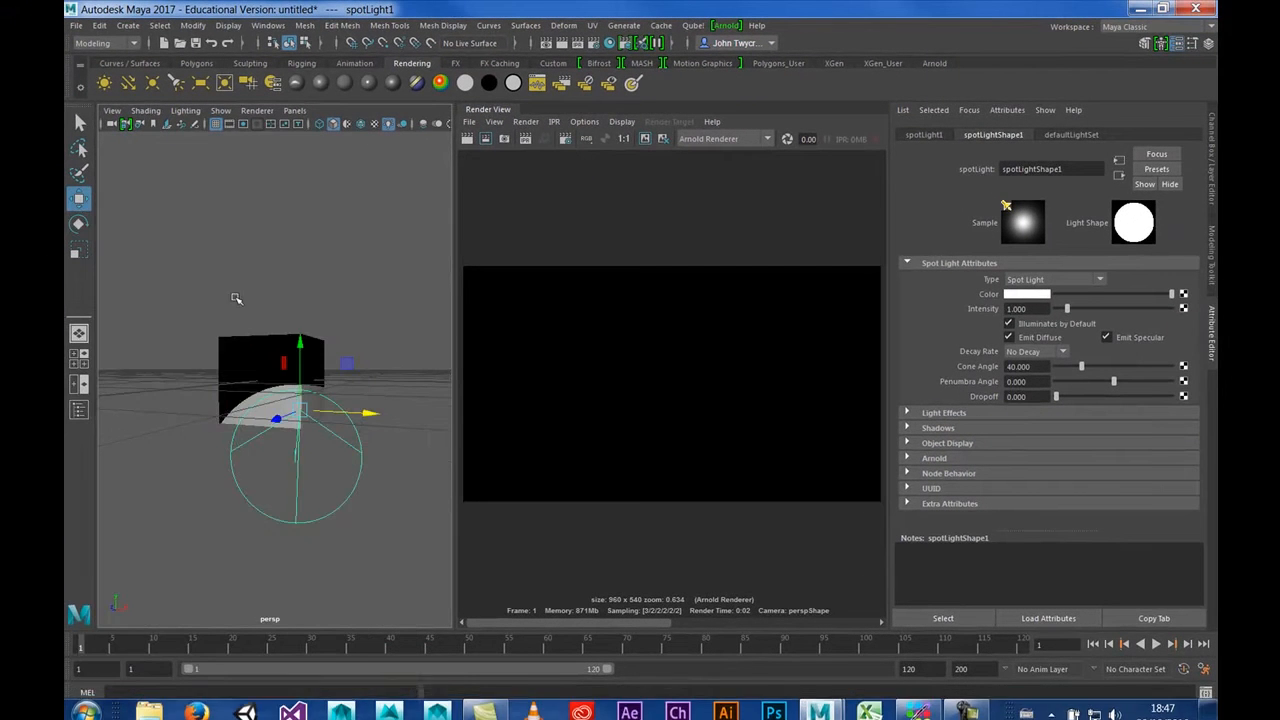
{"action": "left_click_drag", "start_coordinate": [309, 237], "coordinate": [340, 22]}
{"action": "mouse_move", "coordinate": [294, 463]}
{"action": "left_mouse_down", "text": "alt"}
{"action": "mouse_move", "coordinate": [171, 480]}
{"action": "mouse_move", "coordinate": [274, 469]}
{"action": "mouse_move", "coordinate": [291, 445]}
{"action": "left_mouse_up", "text": "alt"}
{"action": "middle_click_drag", "start_coordinate": [317, 403], "coordinate": [369, 428], "text": "alt"}
{"action": "left_click_drag", "start_coordinate": [369, 428], "coordinate": [374, 463], "text": "alt"}
{"action": "key", "text": "super"}
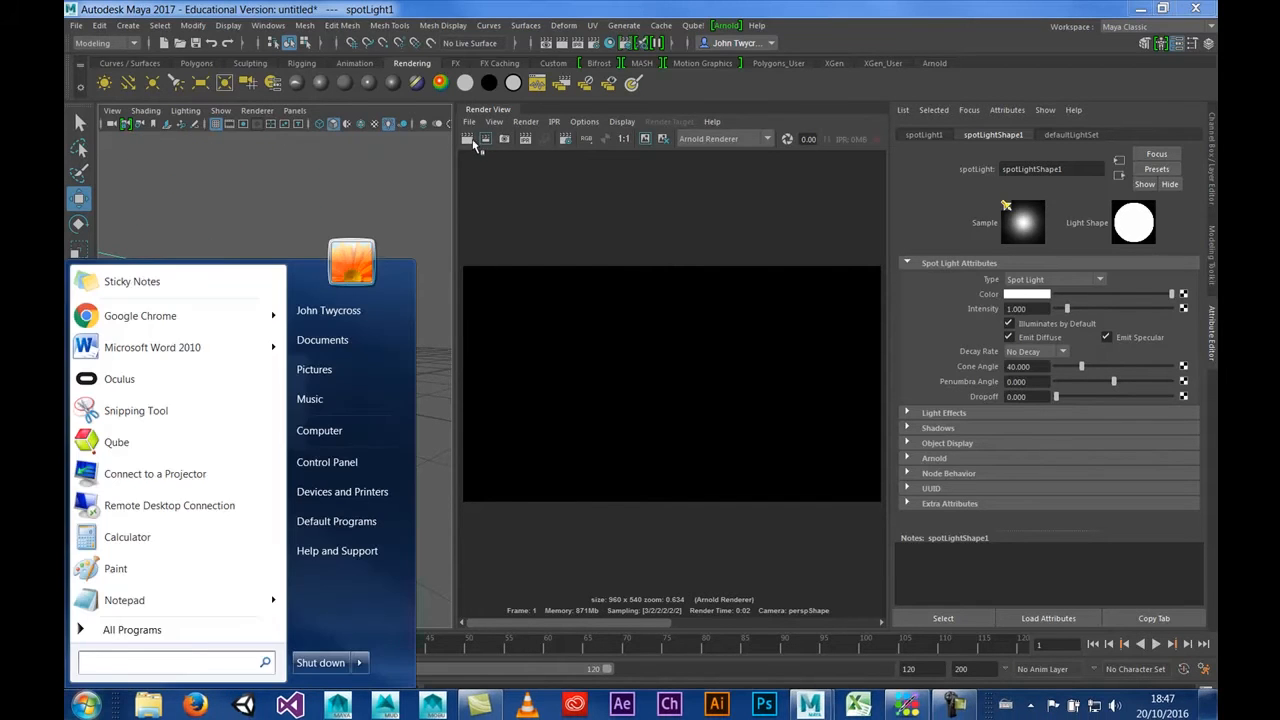
{"action": "left_click", "coordinate": [466, 138]}
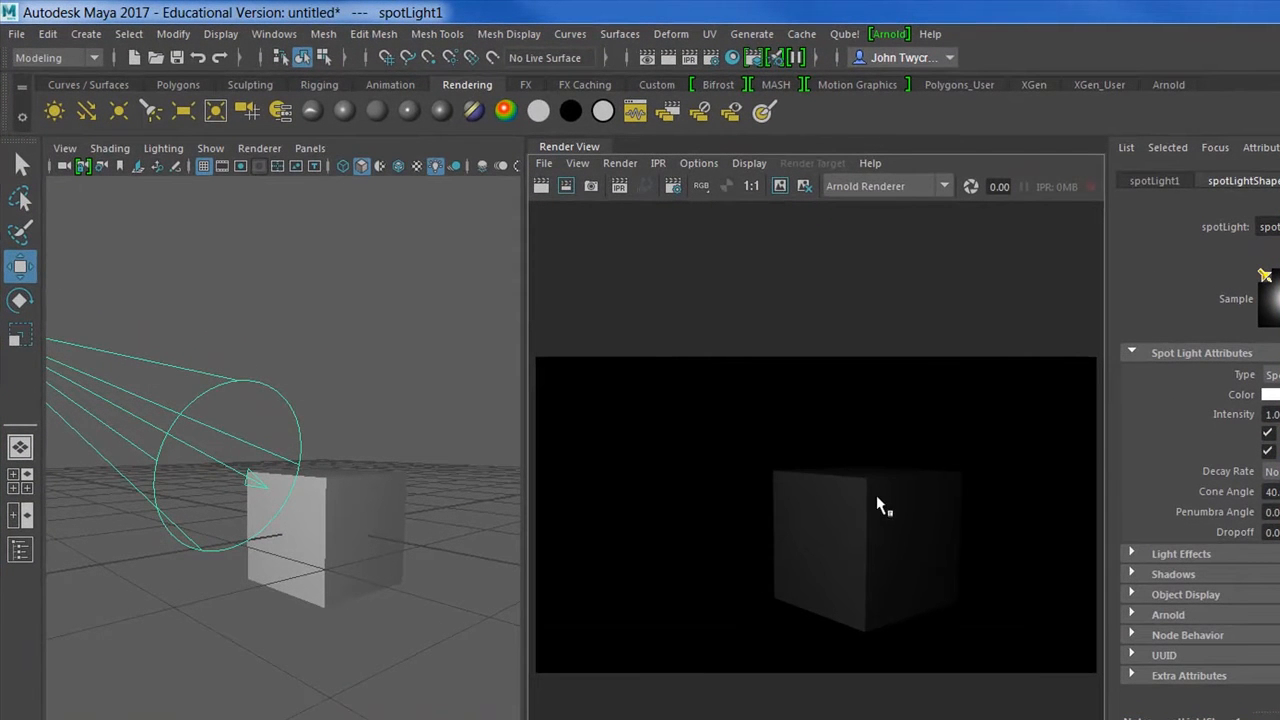
- Switch the renderer to Maya Software and render the cube lit by the spot light
{"action": "left_click_drag", "start_coordinate": [381, 627], "coordinate": [349, 637], "text": "alt"}
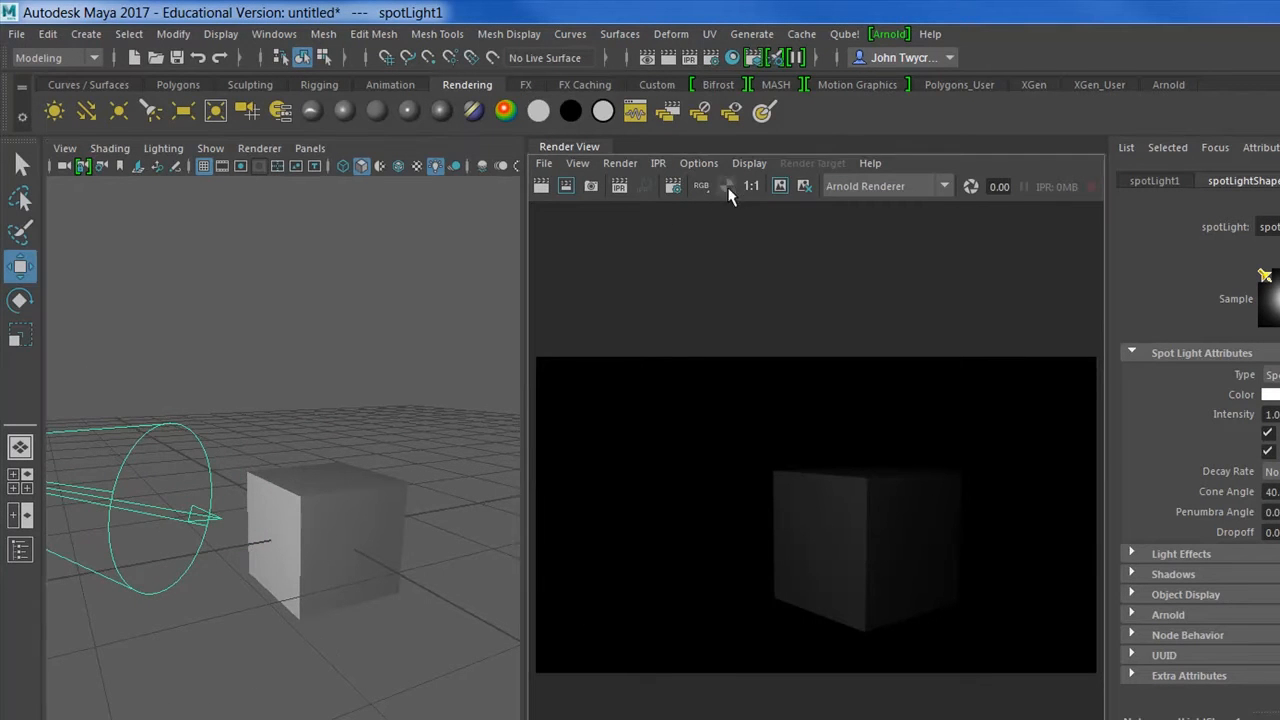
{"action": "left_click", "coordinate": [828, 186]}
{"action": "left_click", "coordinate": [829, 207]}
{"action": "left_click", "coordinate": [540, 186]}
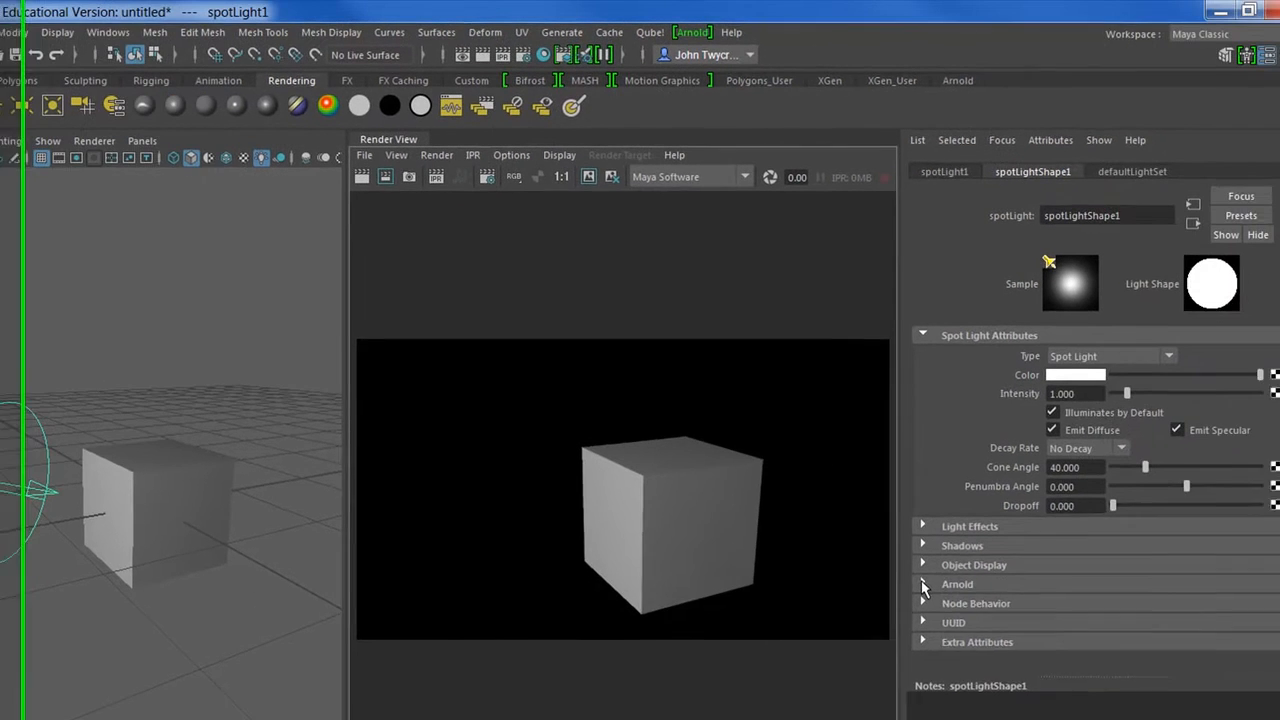
- Expand the spot light's Arnold attributes and set its Decay Type to constant
{"action": "left_click", "coordinate": [1131, 614]}
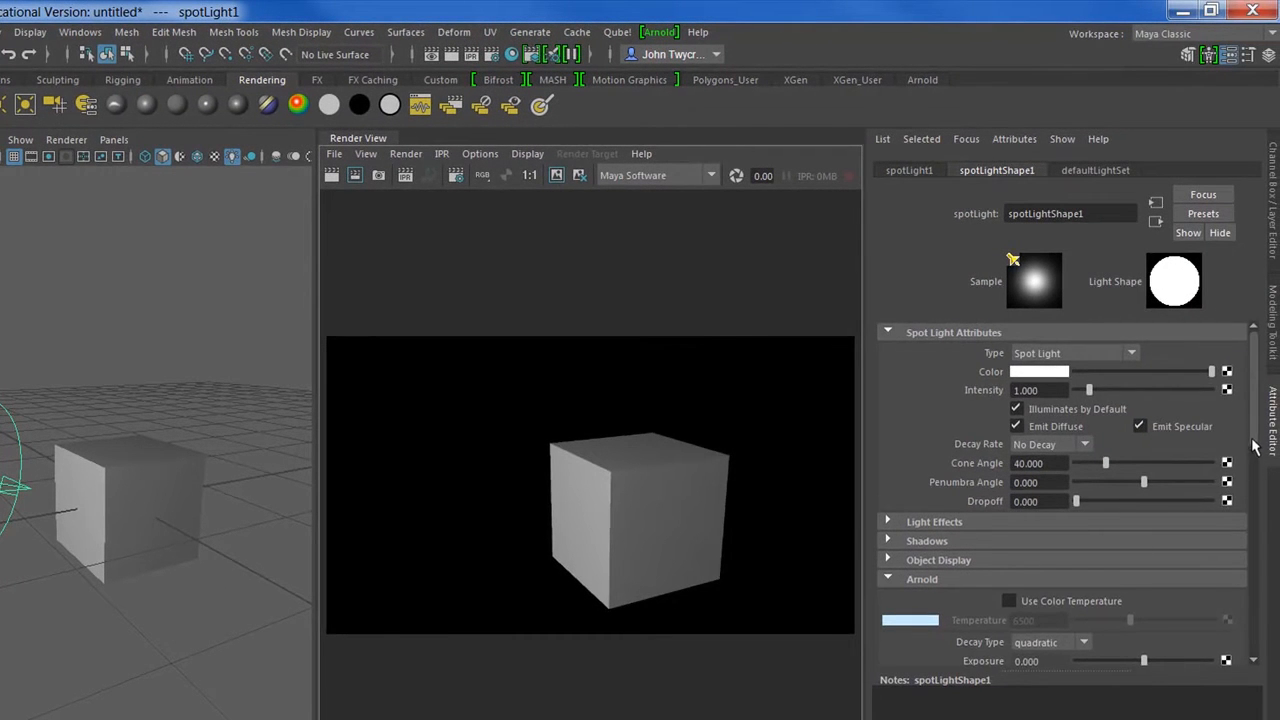
{"action": "scroll", "coordinate": [1255, 447], "scroll_direction": "down", "scroll_amount": 3}
{"action": "left_click", "coordinate": [1050, 547]}
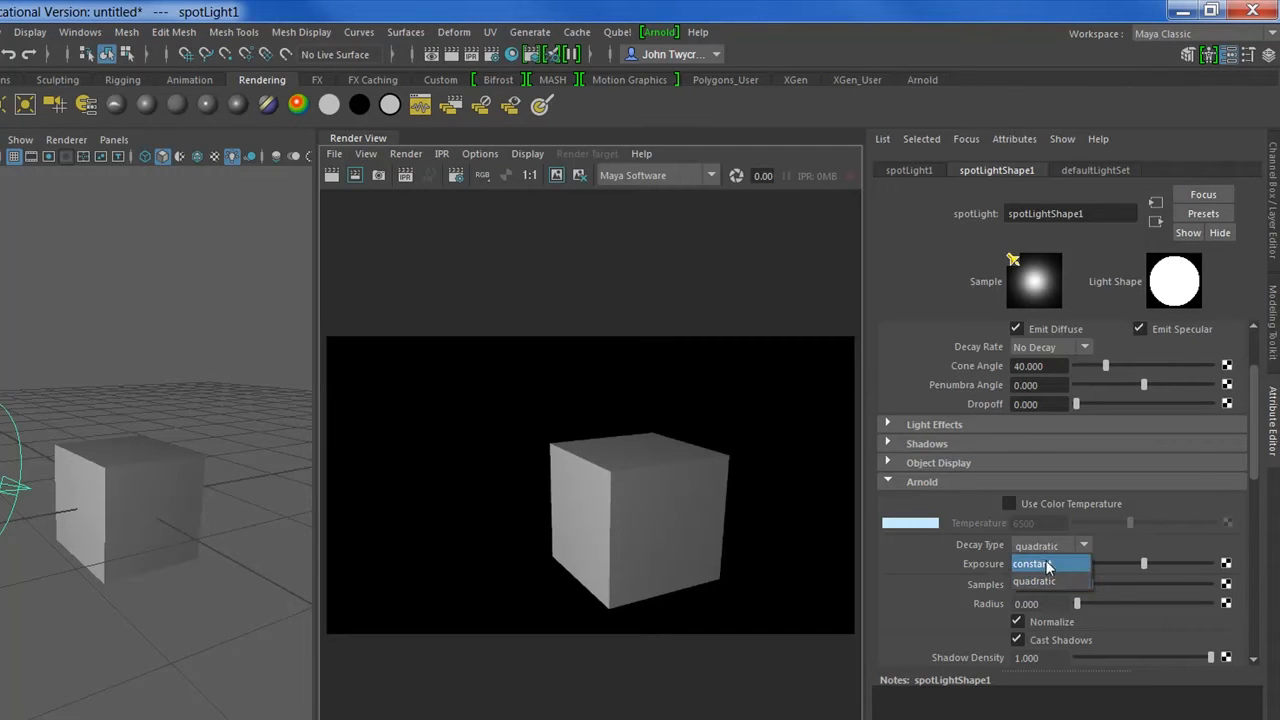
{"action": "left_click", "coordinate": [1056, 561]}
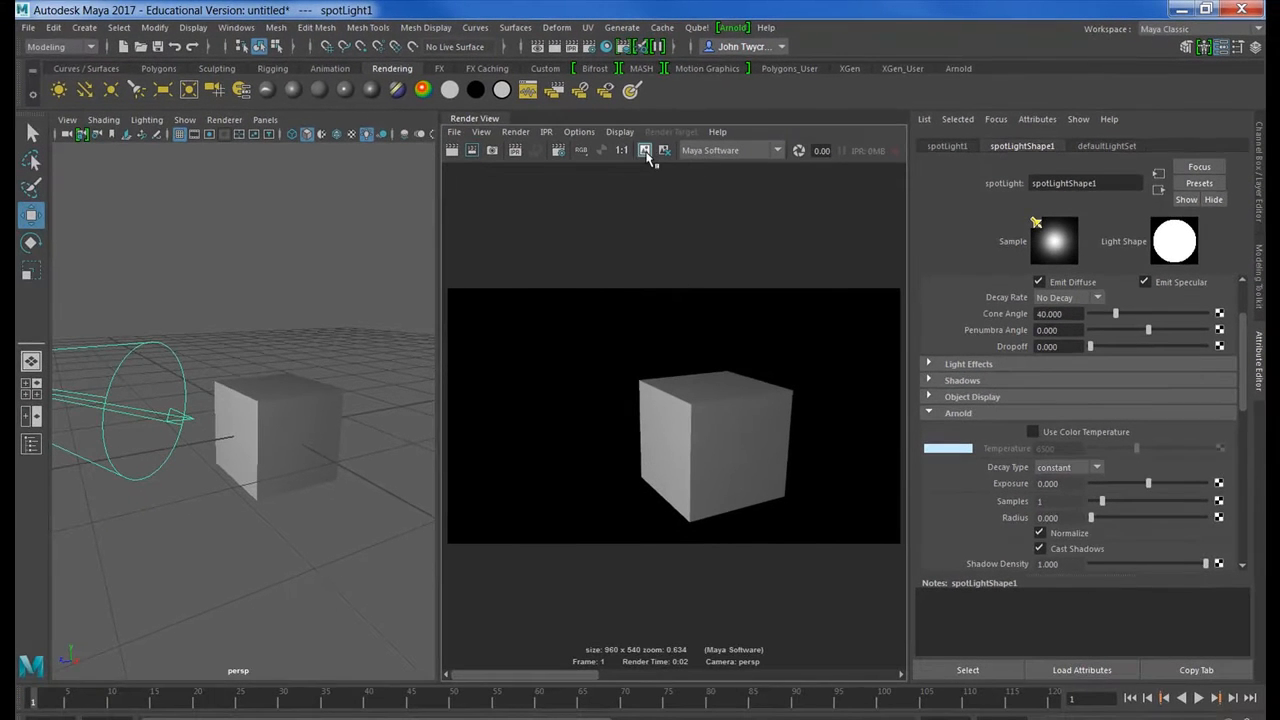
- Switch back to the Arnold Renderer and render the cube with the spot light's constant decay
{"action": "left_click", "coordinate": [711, 151]}
{"action": "left_click", "coordinate": [721, 229]}
{"action": "left_click", "coordinate": [452, 150]}
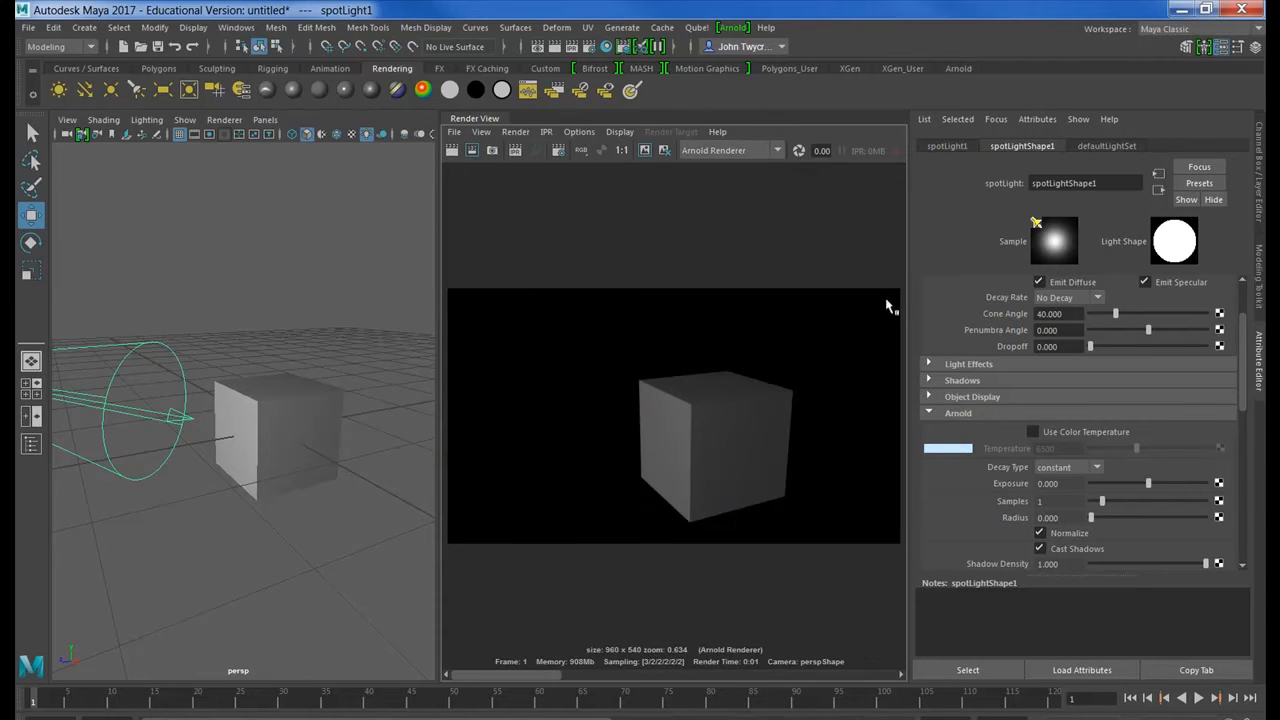
- Set the spot light's Arnold Decay Type back to quadratic
{"action": "left_click", "coordinate": [1049, 468]}
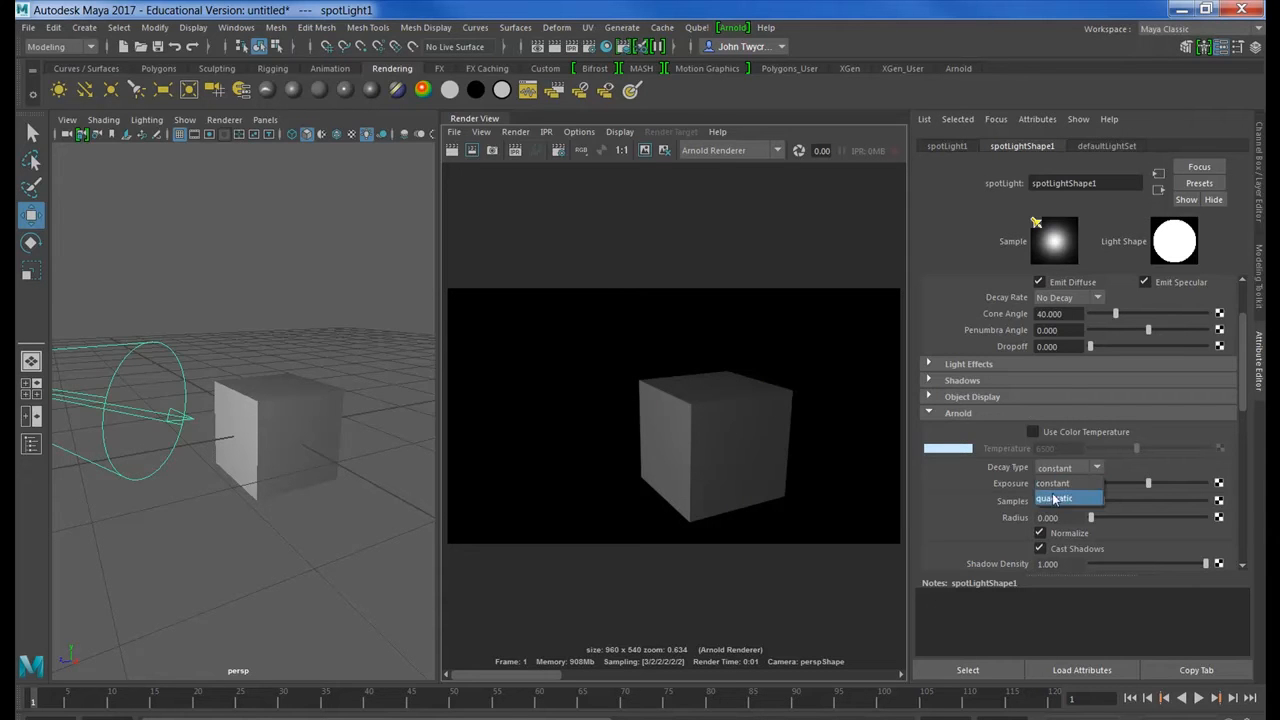
{"action": "left_click", "coordinate": [1056, 499]}
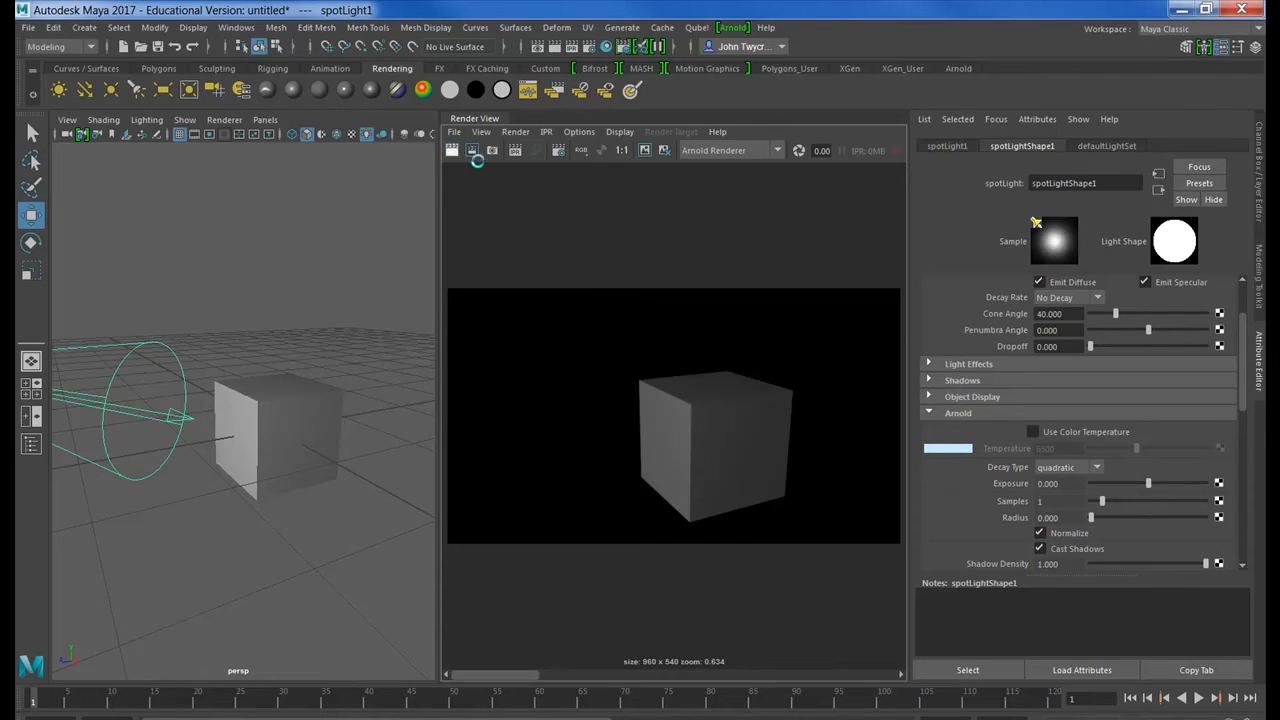
- Render the cube in Arnold with the spot light's quadratic decay and compare it with the earlier stored render
{"action": "left_click", "coordinate": [453, 150]}
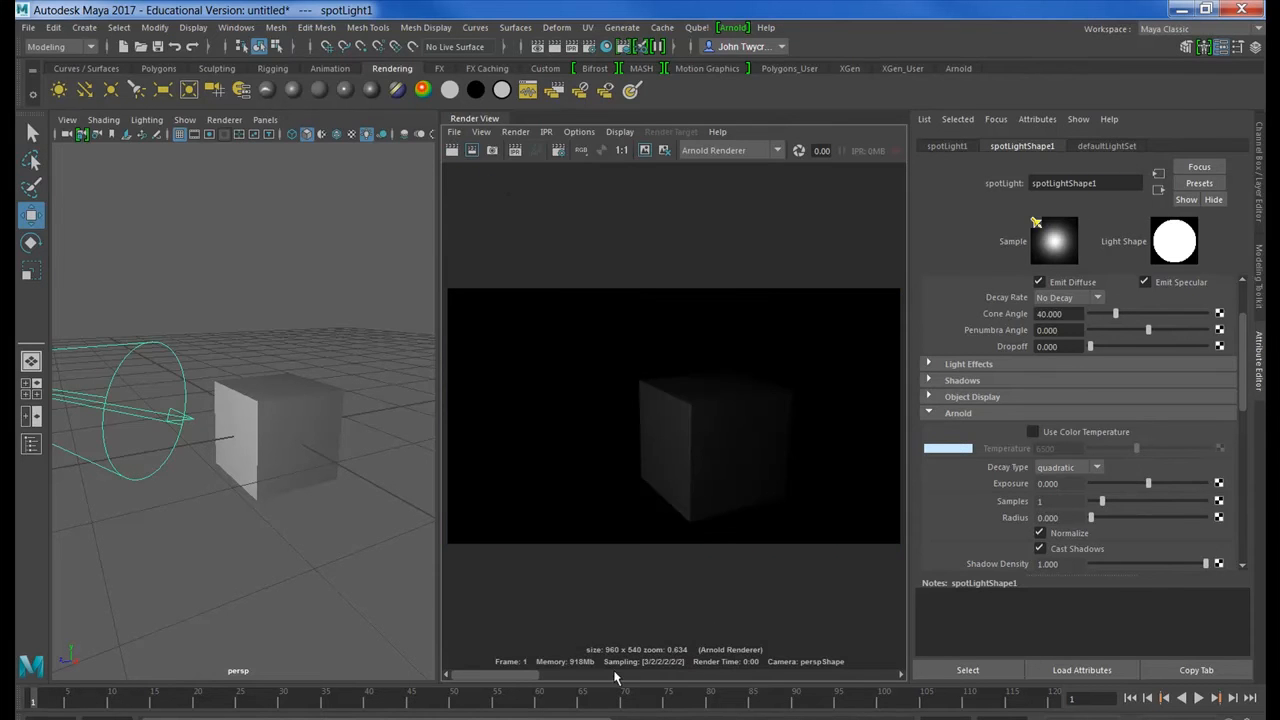
{"action": "left_click", "coordinate": [615, 678]}
{"action": "left_click_drag", "start_coordinate": [551, 678], "coordinate": [487, 676]}
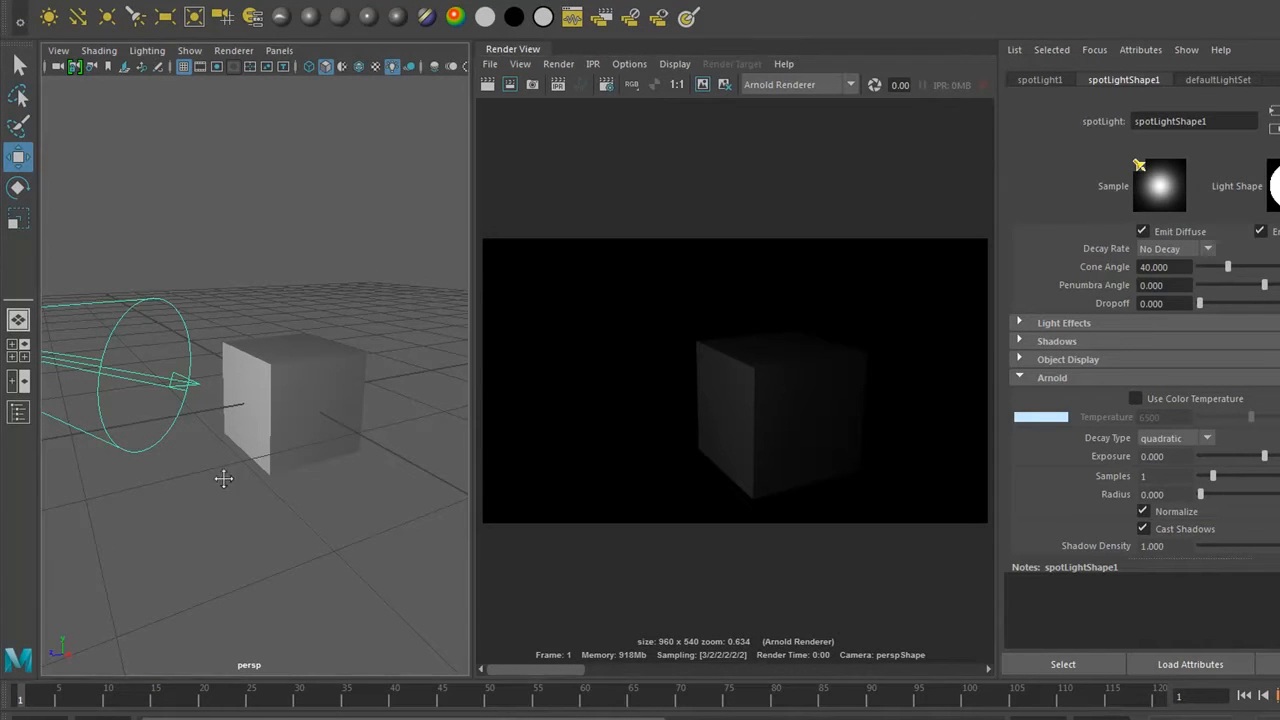
- Add a Maya Quad Light from the Arnold lights to the scene
{"action": "middle_click_drag", "start_coordinate": [223, 486], "coordinate": [200, 428], "text": "alt"}
{"action": "left_click_drag", "start_coordinate": [172, 447], "coordinate": [192, 449], "text": "alt"}
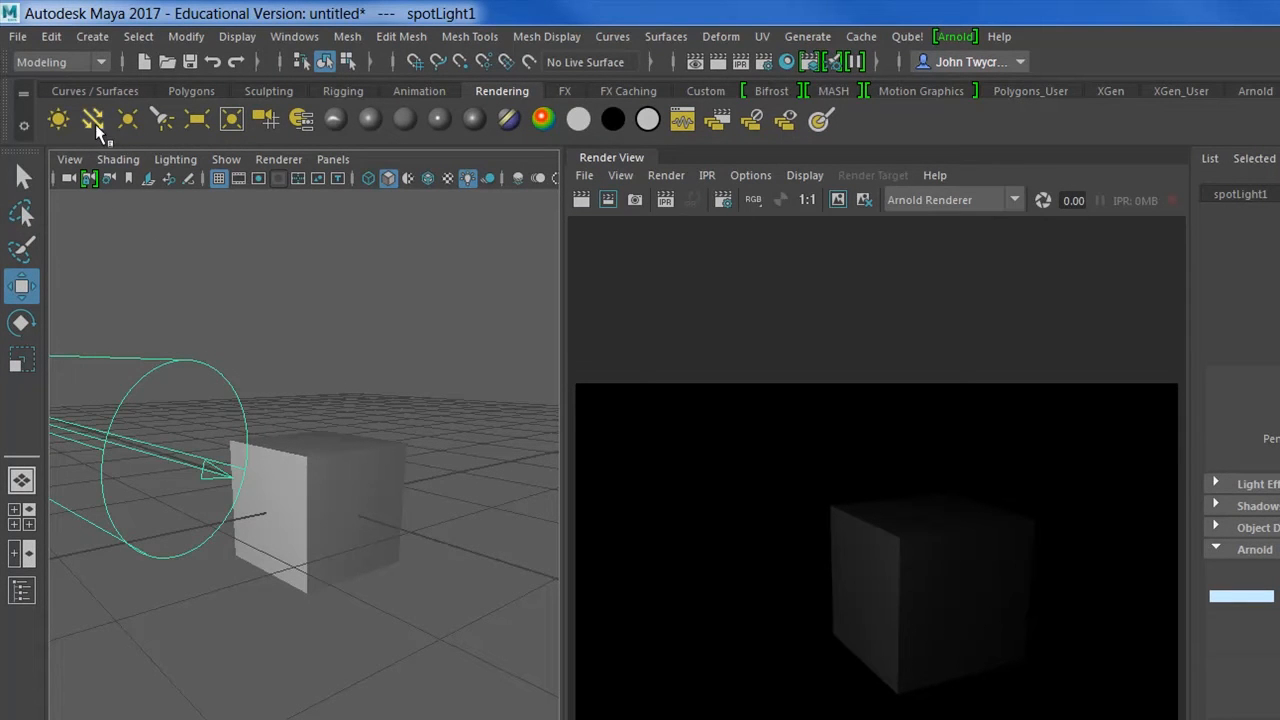
{"action": "mouse_move", "coordinate": [307, 330]}
{"action": "left_mouse_down", "text": "alt"}
{"action": "mouse_move", "coordinate": [334, 329]}
{"action": "mouse_move", "coordinate": [309, 334]}
{"action": "mouse_move", "coordinate": [320, 340]}
{"action": "left_mouse_up", "text": "alt"}
{"action": "left_click", "coordinate": [957, 38]}
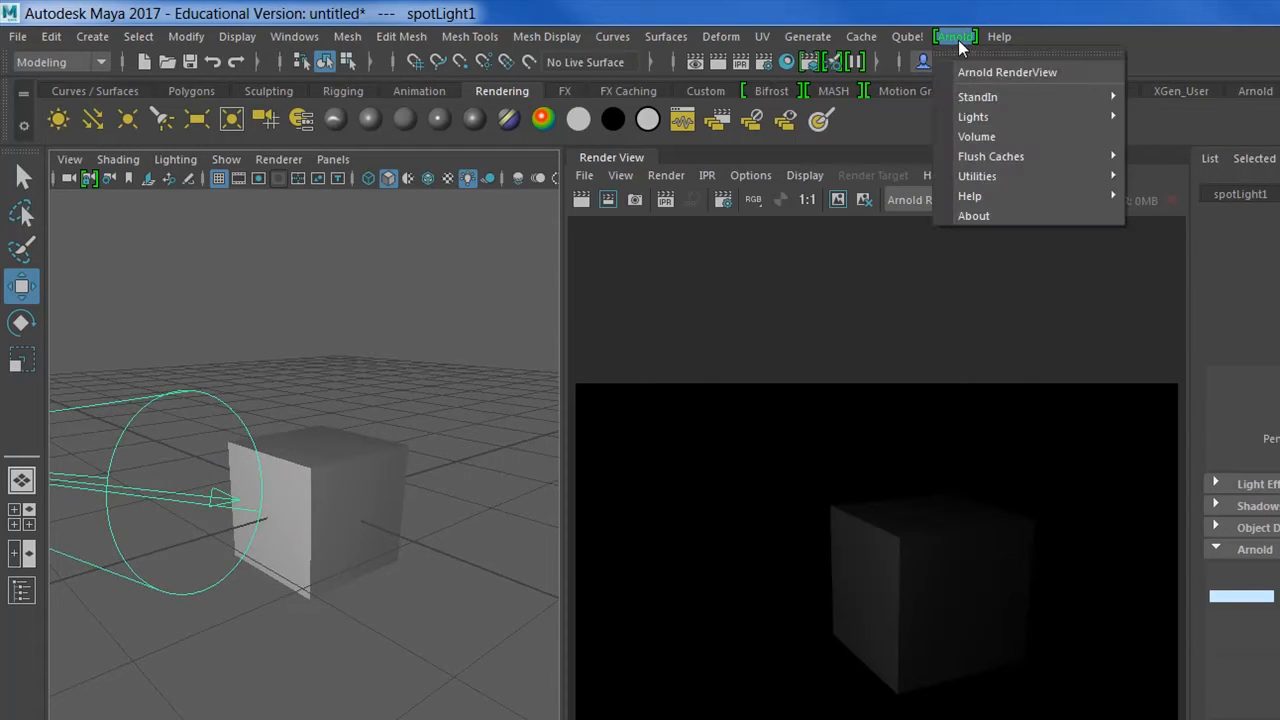
{"action": "mouse_move", "coordinate": [978, 118]}
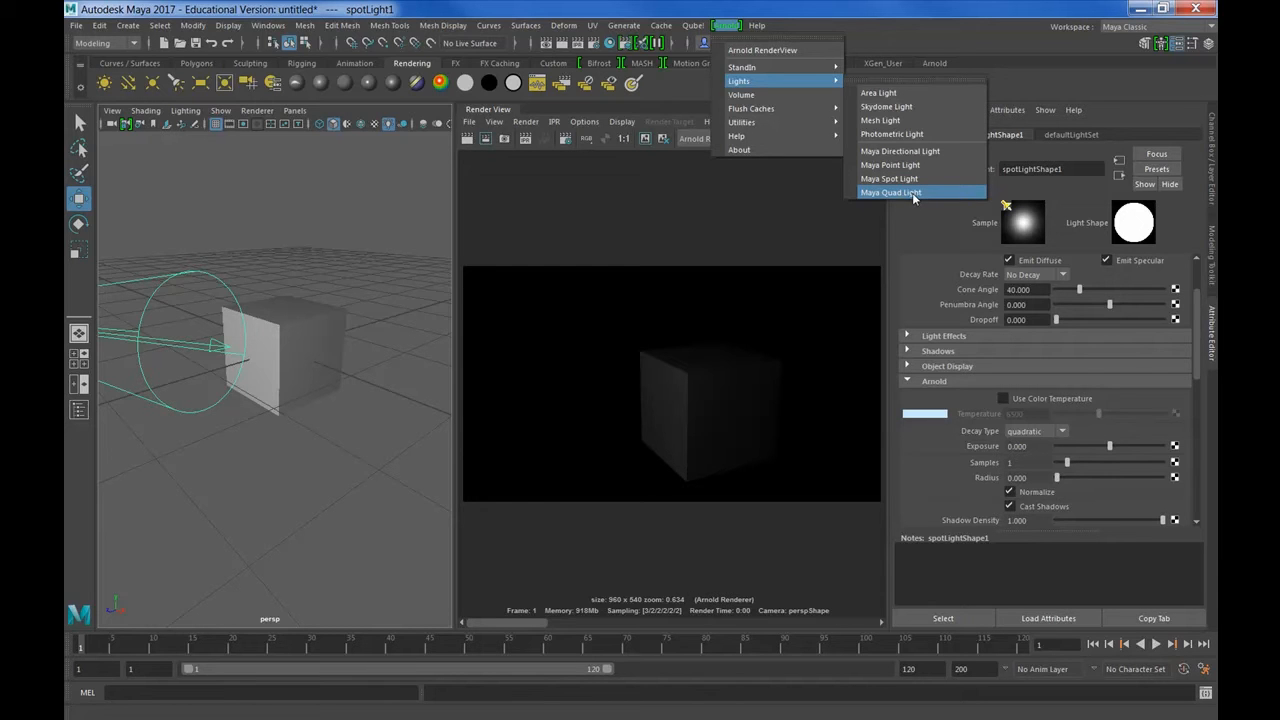
{"action": "left_click", "coordinate": [912, 192]}
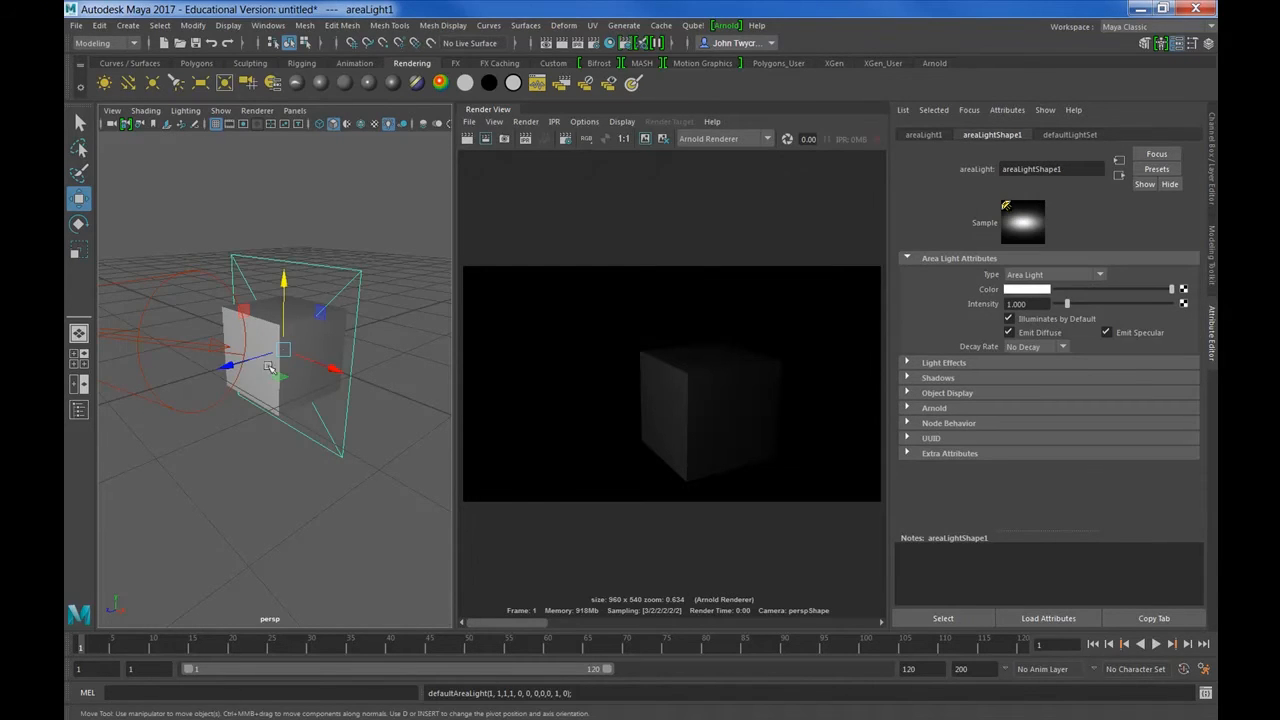
- Move the area light away from the cube towards the spot light, raise it, and tilt it down to face the cube
{"action": "left_click_drag", "start_coordinate": [228, 367], "coordinate": [360, 468]}
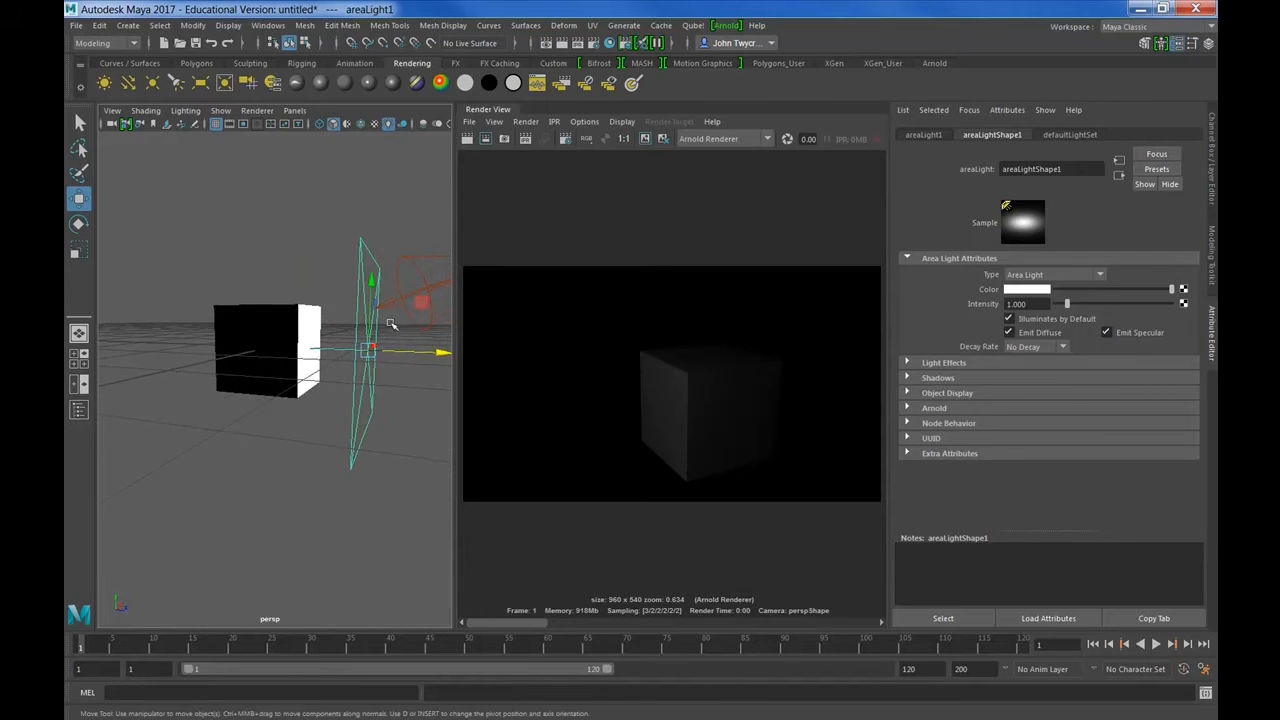
{"action": "left_click_drag", "start_coordinate": [374, 283], "coordinate": [372, 206]}
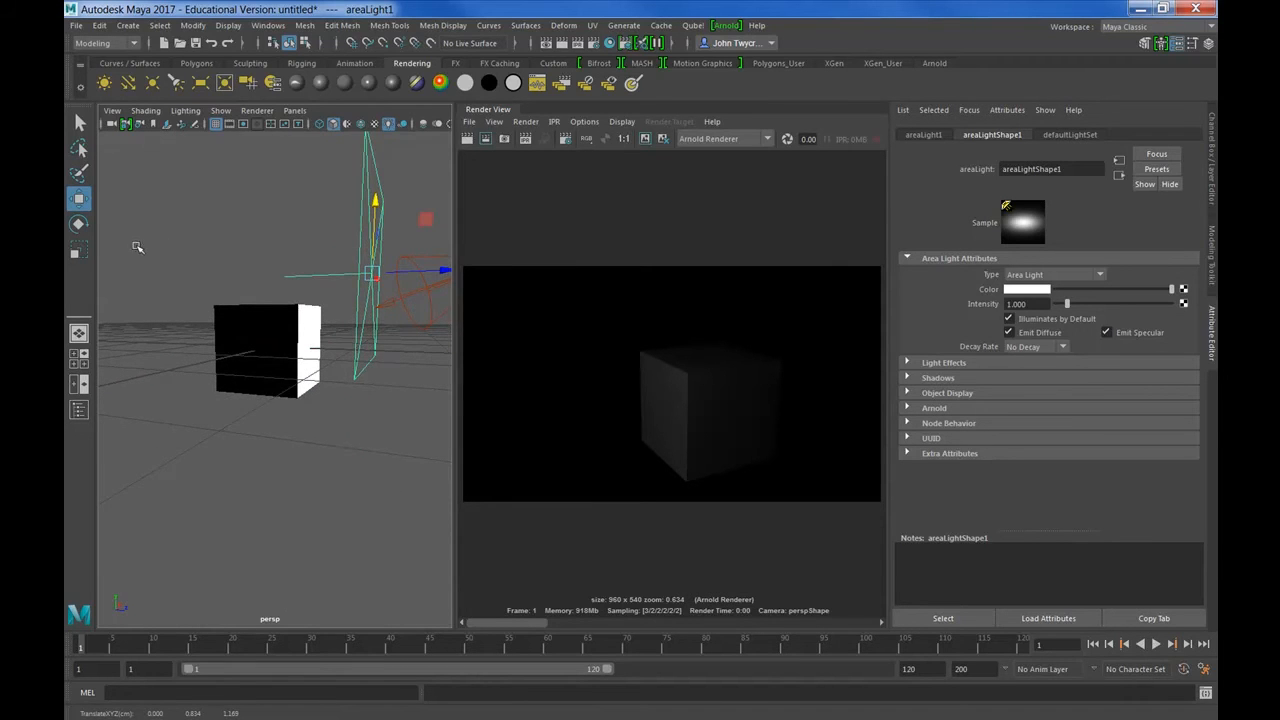
{"action": "left_click", "coordinate": [78, 226]}
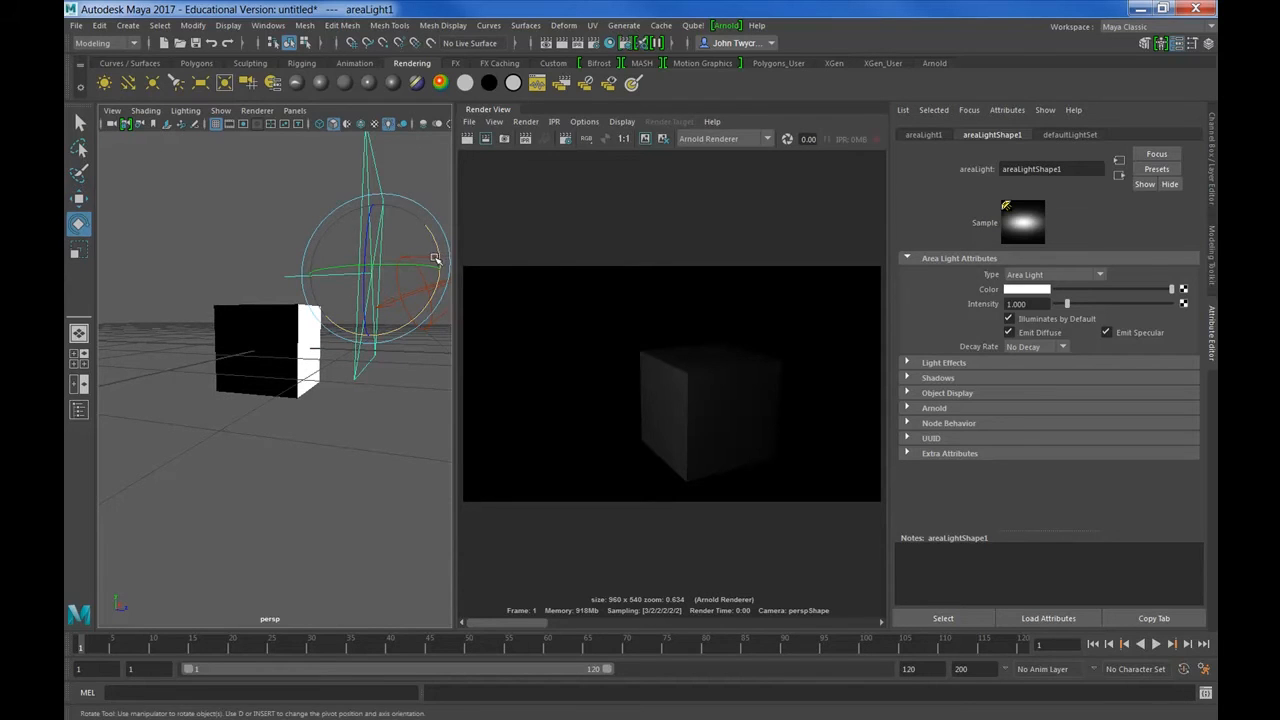
{"action": "left_click_drag", "start_coordinate": [441, 258], "coordinate": [434, 208]}
- Render the cube in Arnold with the added area light from an angle showing its lit side
{"action": "left_click_drag", "start_coordinate": [383, 326], "coordinate": [149, 334], "text": "alt"}
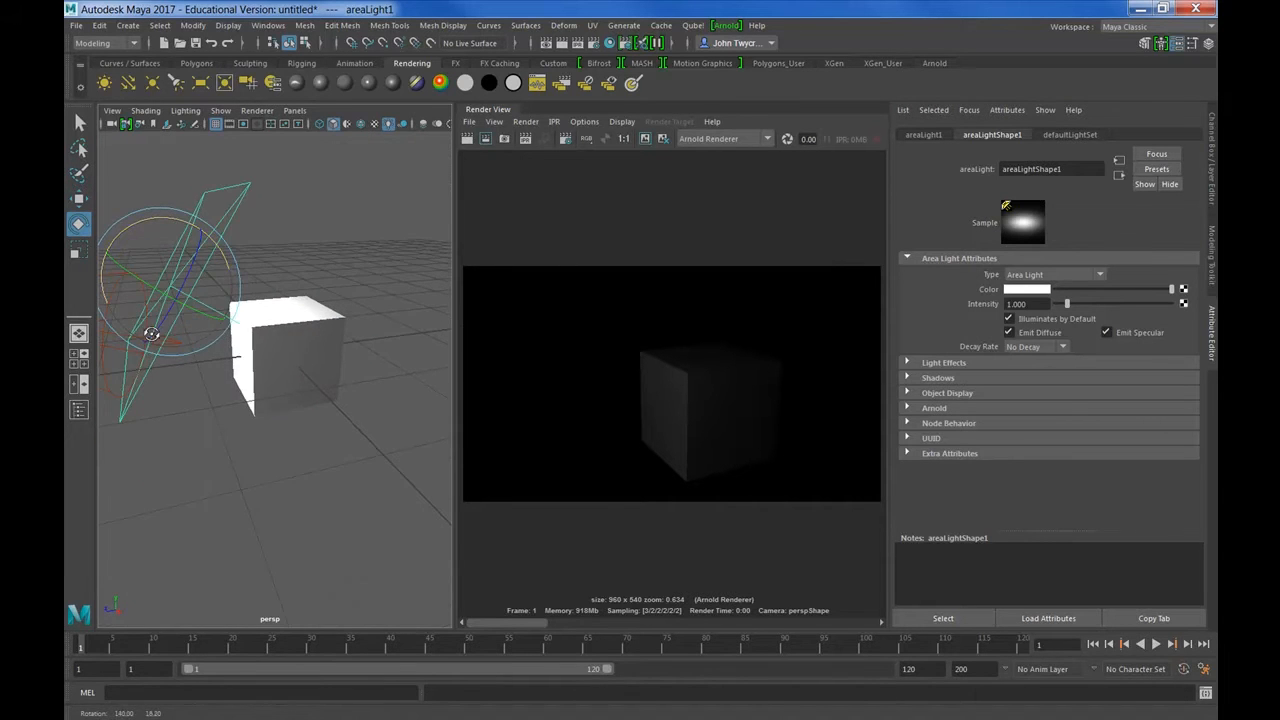
{"action": "left_click", "coordinate": [467, 138]}
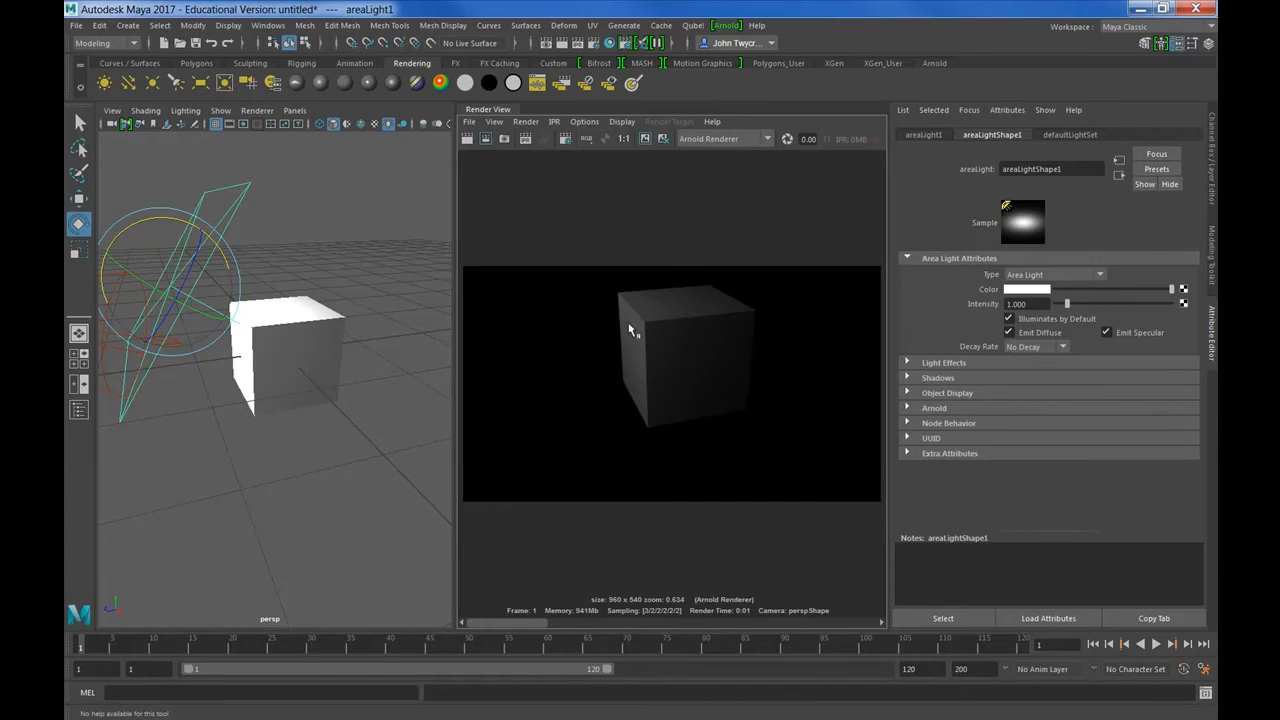
{"action": "left_click_drag", "start_coordinate": [306, 403], "coordinate": [318, 414], "text": "alt"}
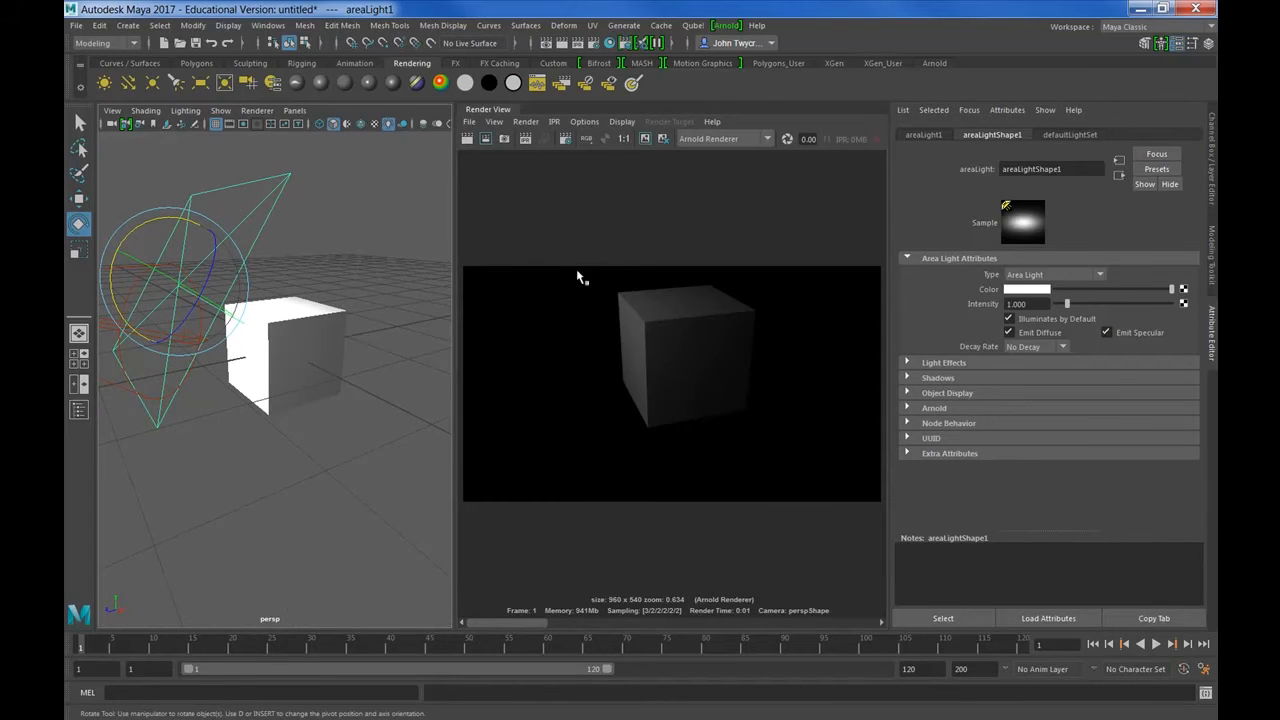
- Add an Arnold Skydome Light to the scene and render the cube with it
{"action": "left_click", "coordinate": [727, 28]}
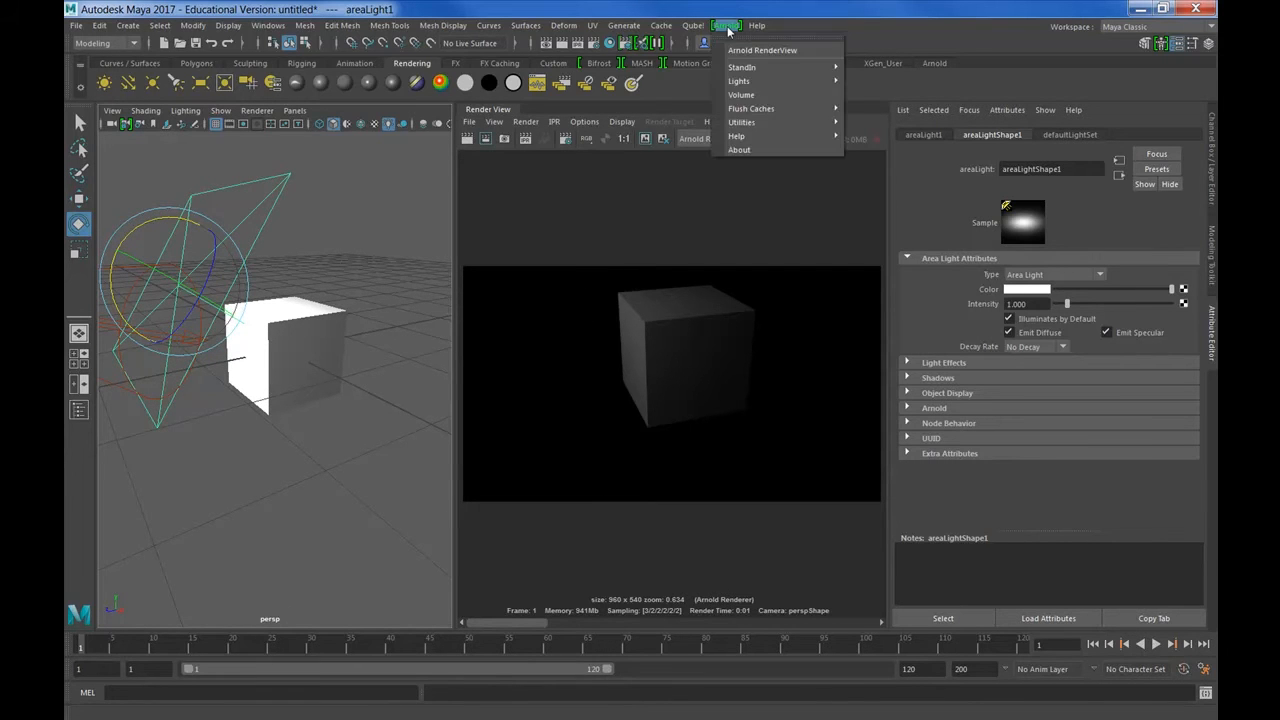
{"action": "mouse_move", "coordinate": [735, 84]}
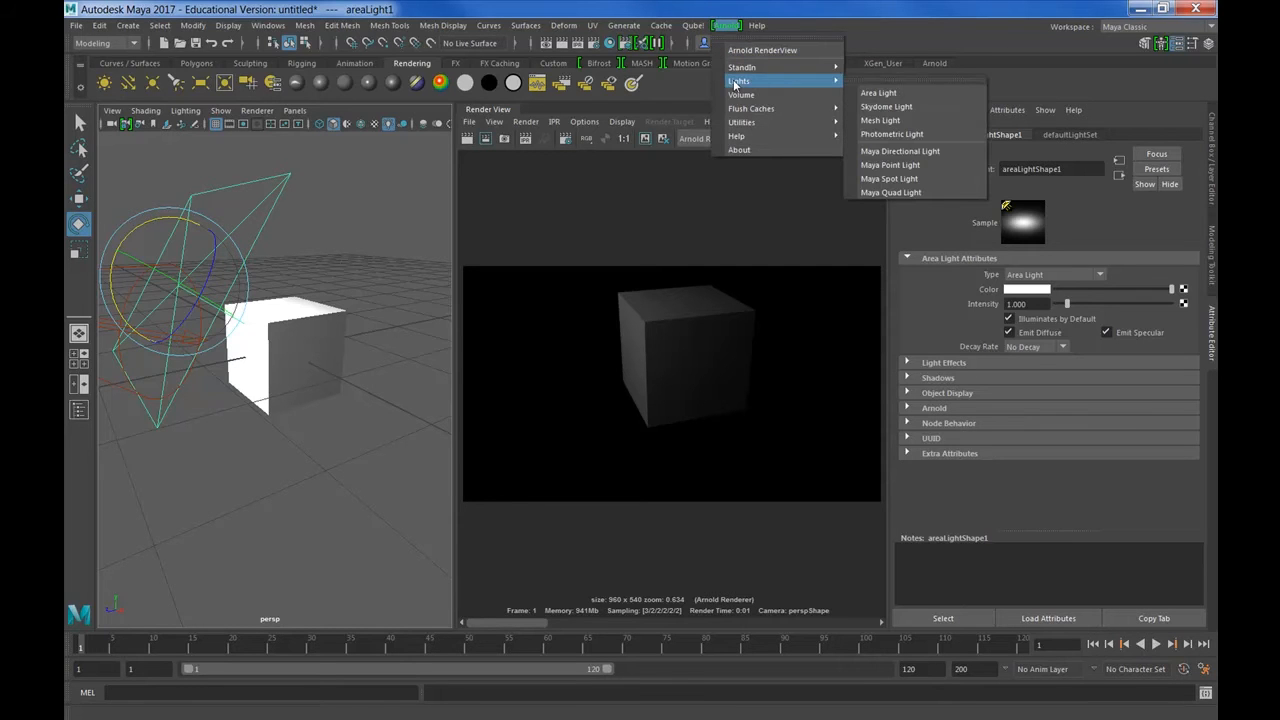
{"action": "left_click", "coordinate": [905, 106]}
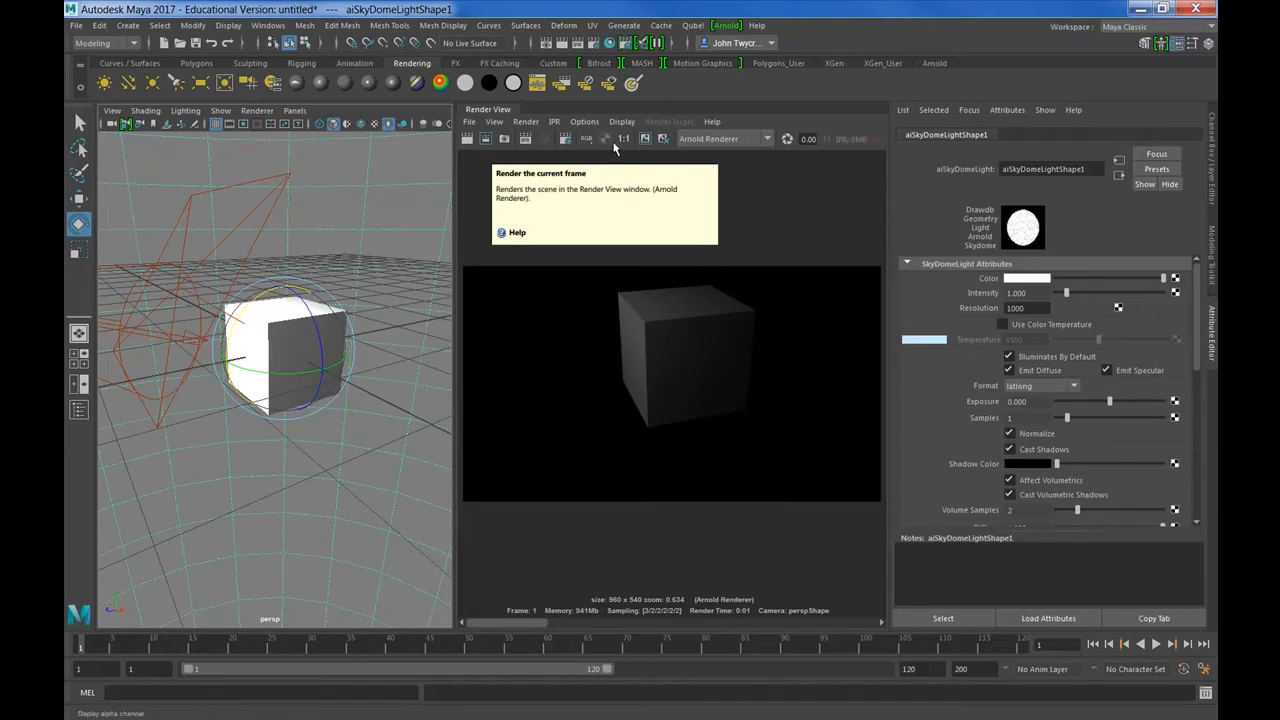
{"action": "left_click", "coordinate": [468, 140]}
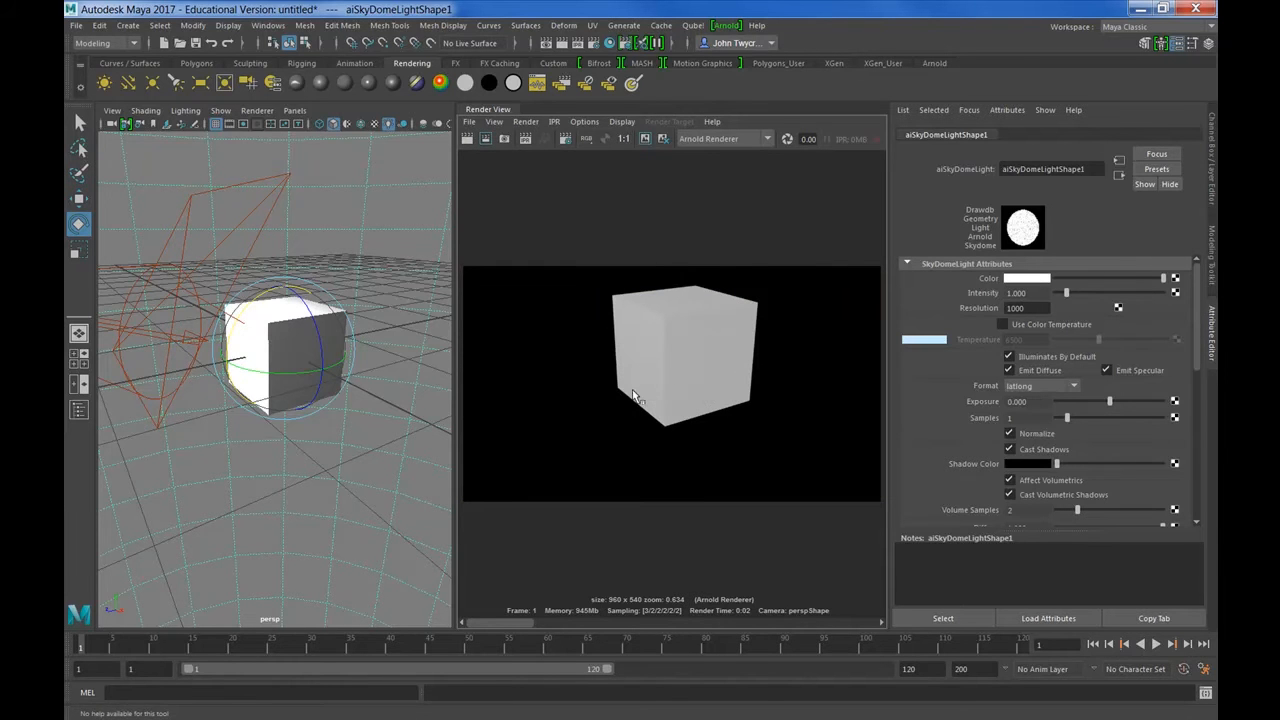
- Examine the skydome sphere from outside, and how it surrounds the cube and the other lights
{"action": "mouse_move", "coordinate": [309, 503]}
{"action": "left_mouse_down", "text": "alt"}
{"action": "mouse_move", "coordinate": [271, 486]}
{"action": "mouse_move", "coordinate": [314, 523]}
{"action": "left_mouse_up", "text": "alt"}
{"action": "right_click_drag", "start_coordinate": [282, 467], "coordinate": [166, 224], "text": "alt"}
{"action": "key", "text": "f"}
{"action": "left_click_drag", "start_coordinate": [332, 402], "coordinate": [300, 406], "text": "alt"}
{"action": "scroll", "coordinate": [300, 406], "scroll_direction": "down", "scroll_amount": 3}
{"action": "scroll", "coordinate": [298, 400], "scroll_direction": "up", "scroll_amount": 10}
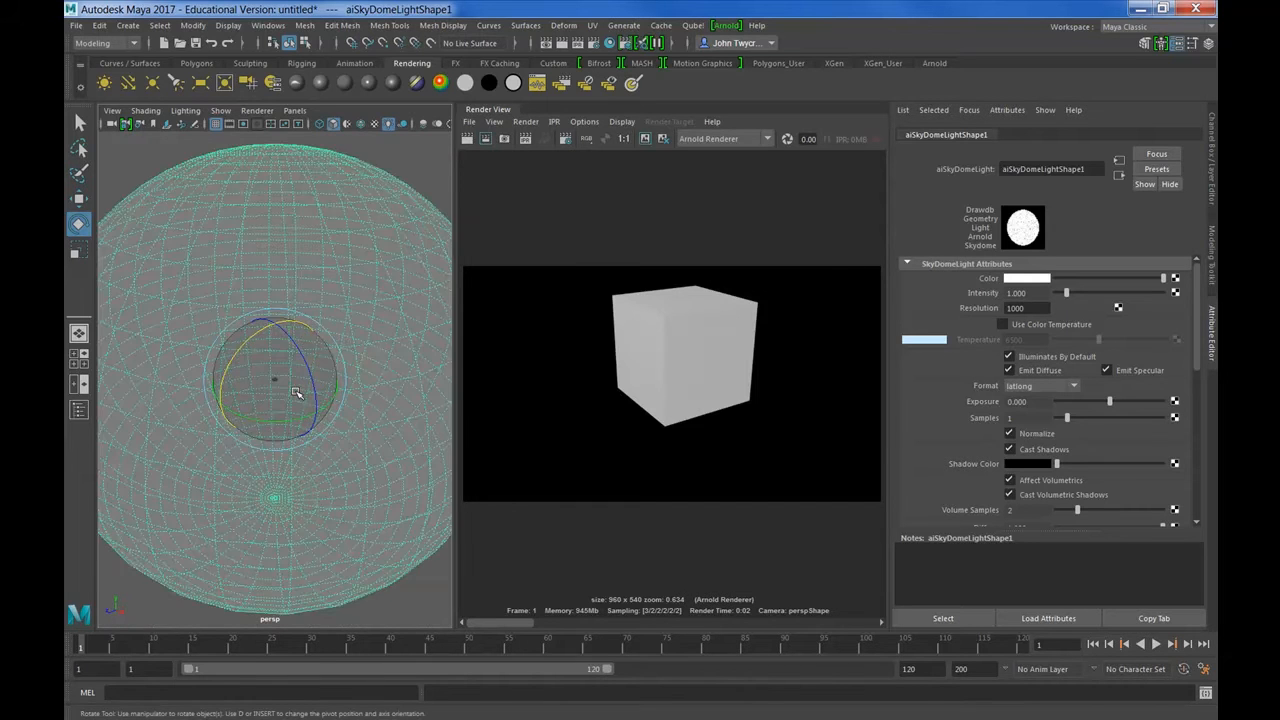
{"action": "scroll", "coordinate": [296, 392], "scroll_direction": "up", "scroll_amount": 10}
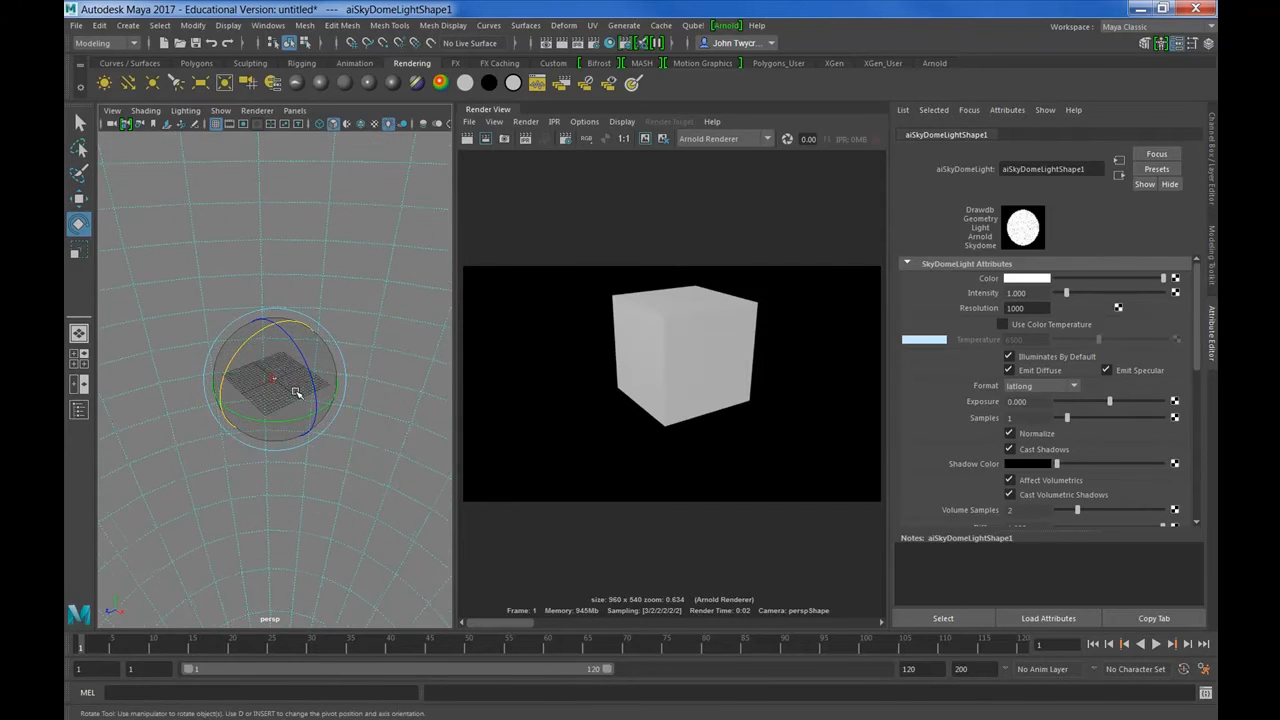
{"action": "scroll", "coordinate": [296, 392], "scroll_direction": "up", "scroll_amount": 5}
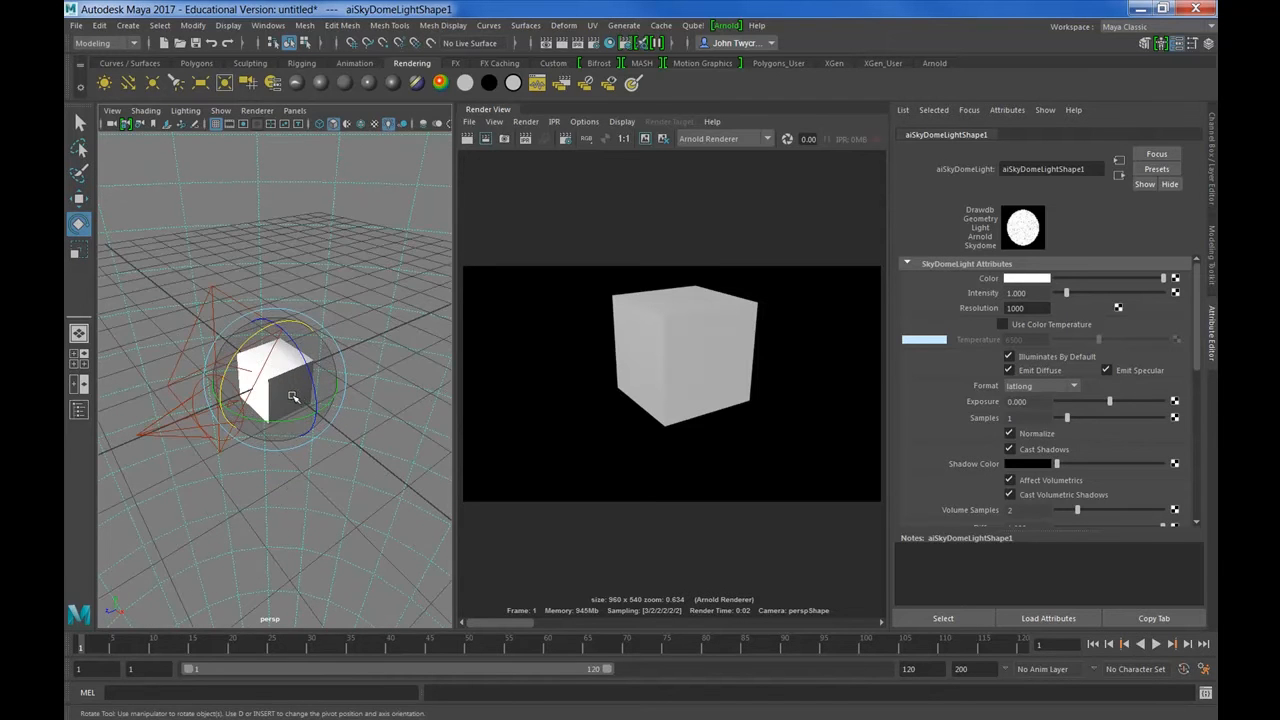
{"action": "mouse_move", "coordinate": [313, 421]}
{"action": "left_mouse_down", "text": "alt"}
{"action": "mouse_move", "coordinate": [254, 424]}
{"action": "mouse_move", "coordinate": [337, 420]}
{"action": "left_mouse_up", "text": "alt"}
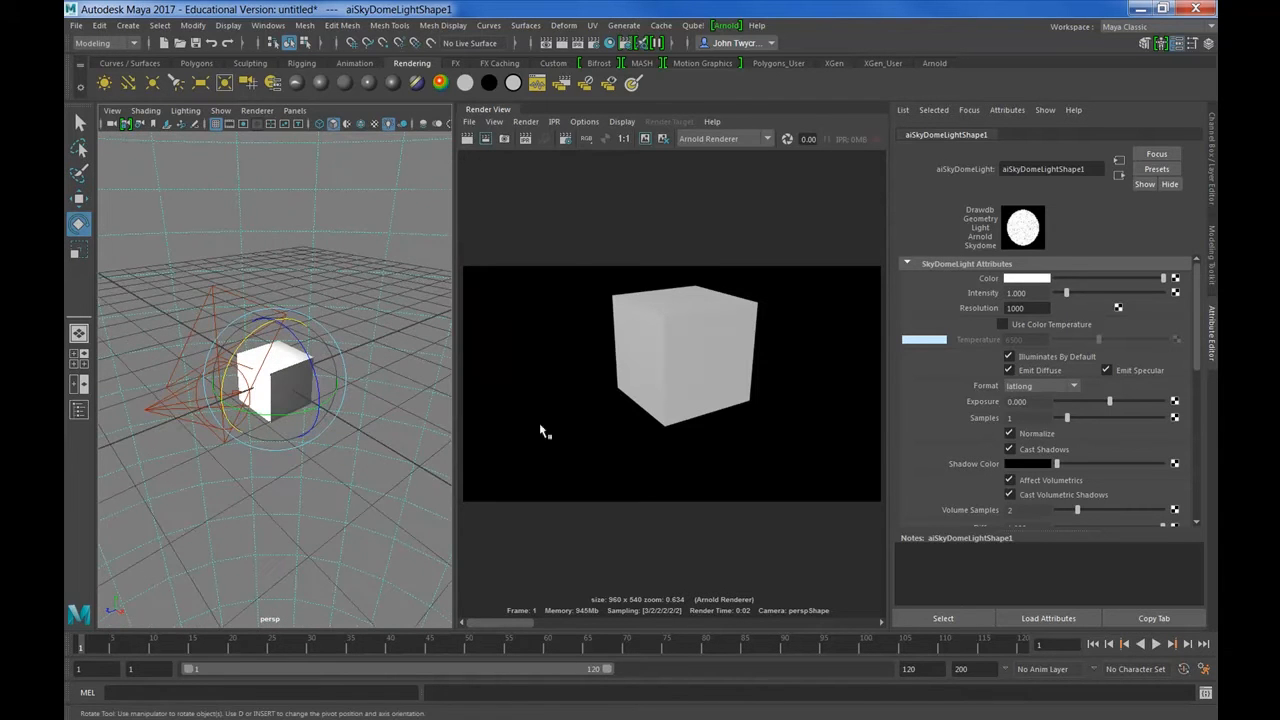
- Set the skydome light's intensity to 0.195 and compare a new render with the earlier stored renders
{"action": "left_click_drag", "start_coordinate": [1067, 296], "coordinate": [1059, 295]}
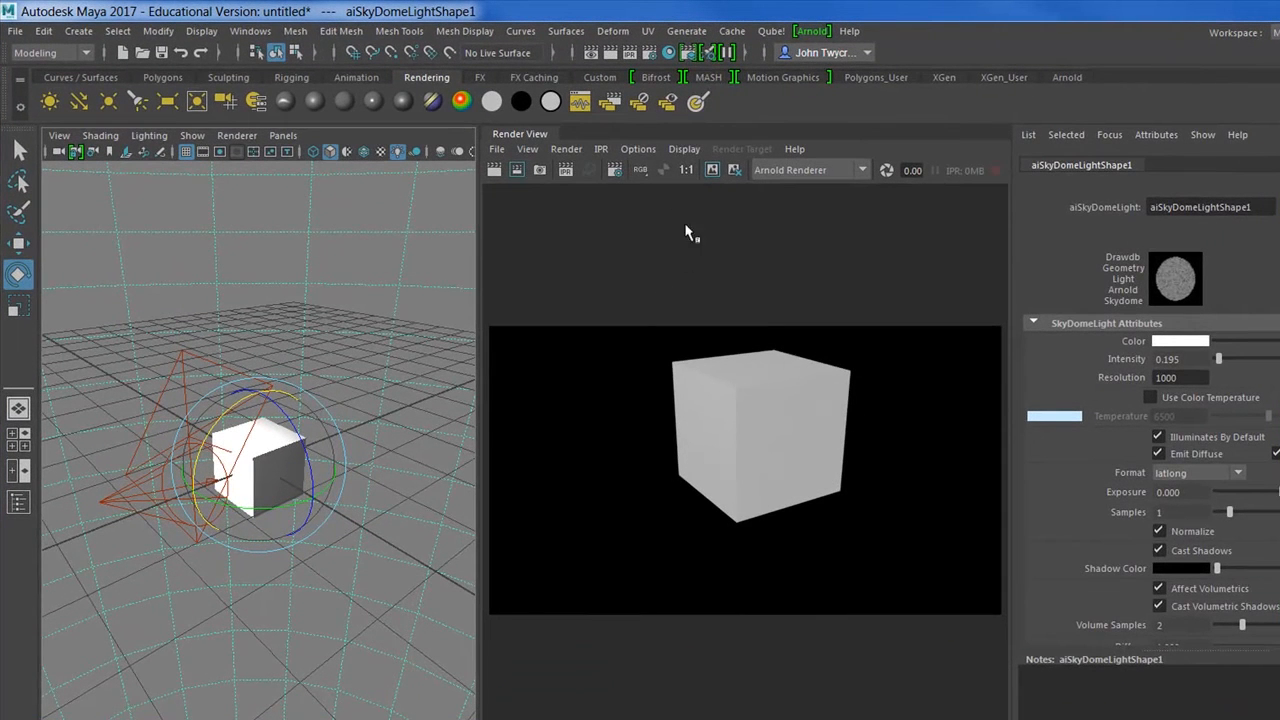
{"action": "left_click", "coordinate": [494, 170]}
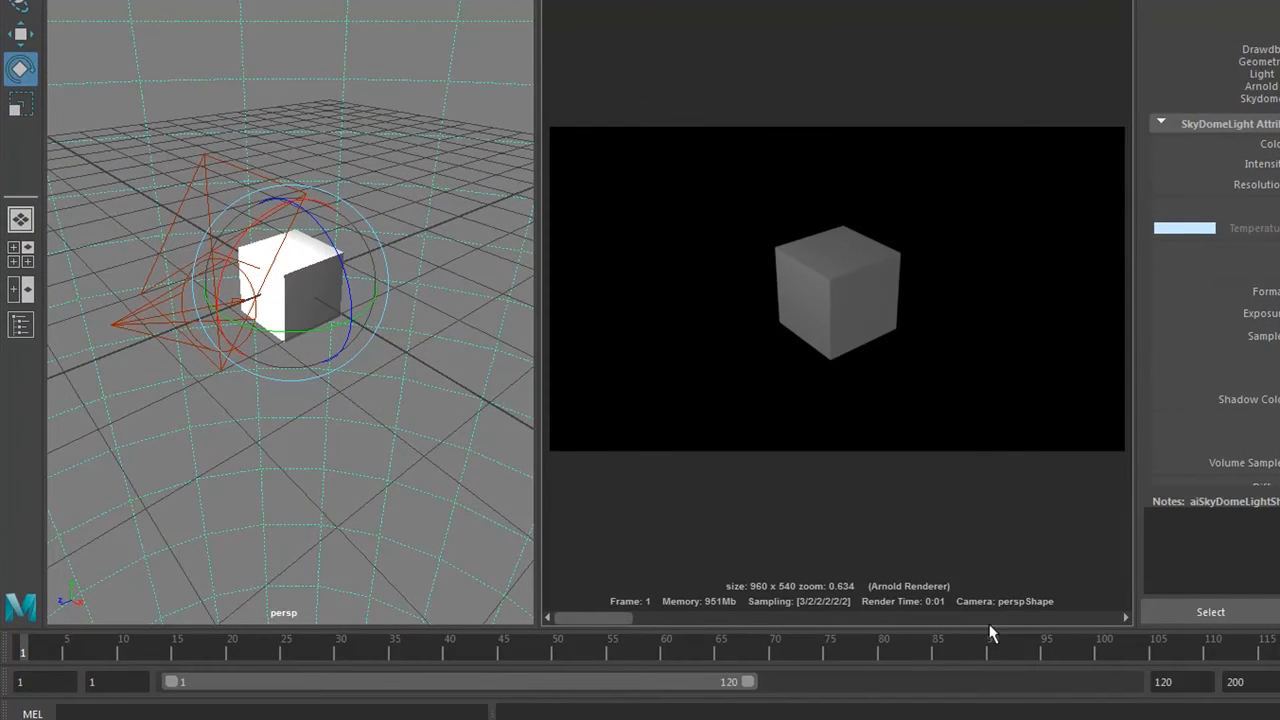
{"action": "left_click", "coordinate": [894, 619]}
{"action": "left_click", "coordinate": [896, 619]}
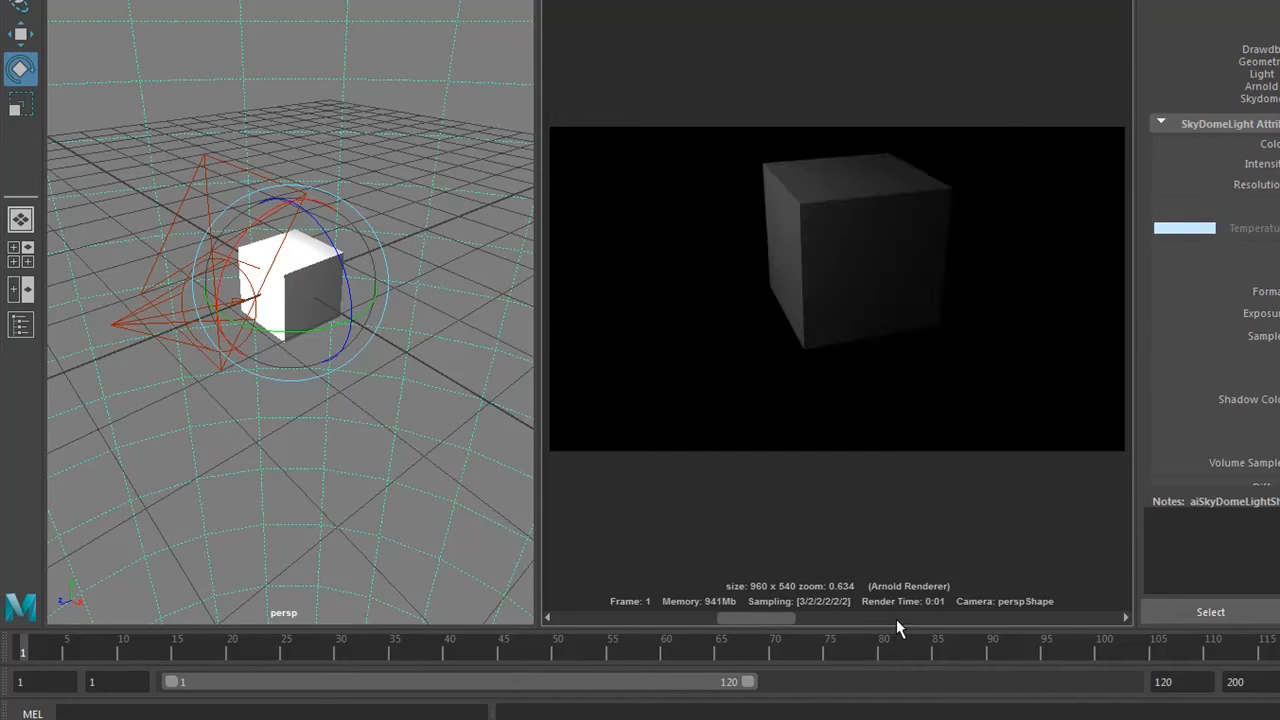
{"action": "left_click_drag", "start_coordinate": [785, 626], "coordinate": [557, 637]}
{"action": "left_click_drag", "start_coordinate": [653, 622], "coordinate": [529, 642]}
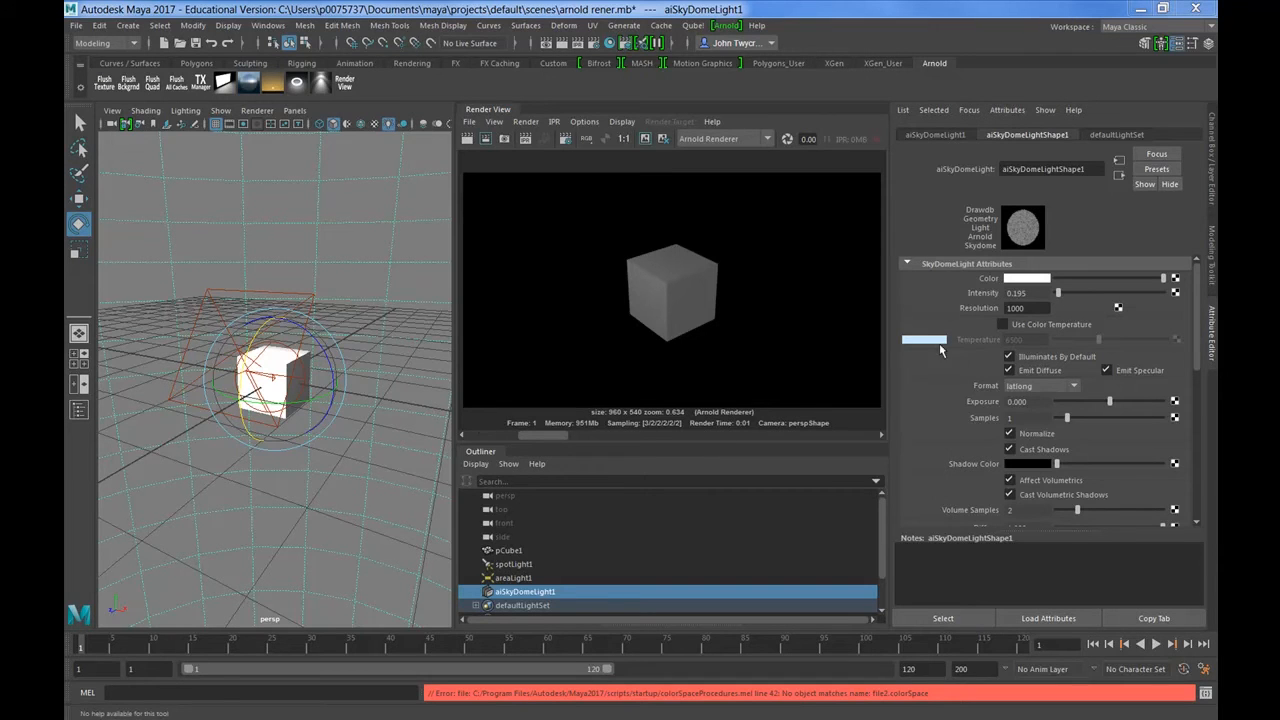
- Map a File texture to the skydome light's color and load HDR_040_Field.hdr as its image
{"action": "left_click", "coordinate": [1176, 280]}
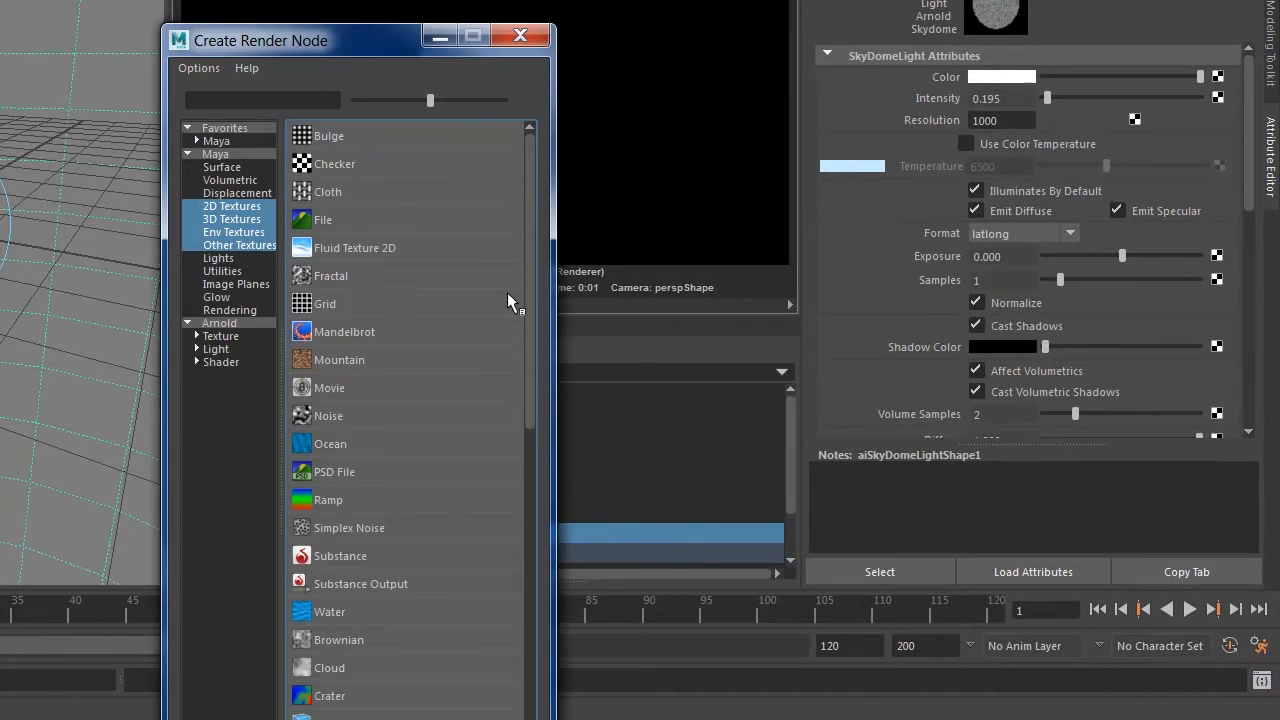
{"action": "left_click", "coordinate": [348, 219]}
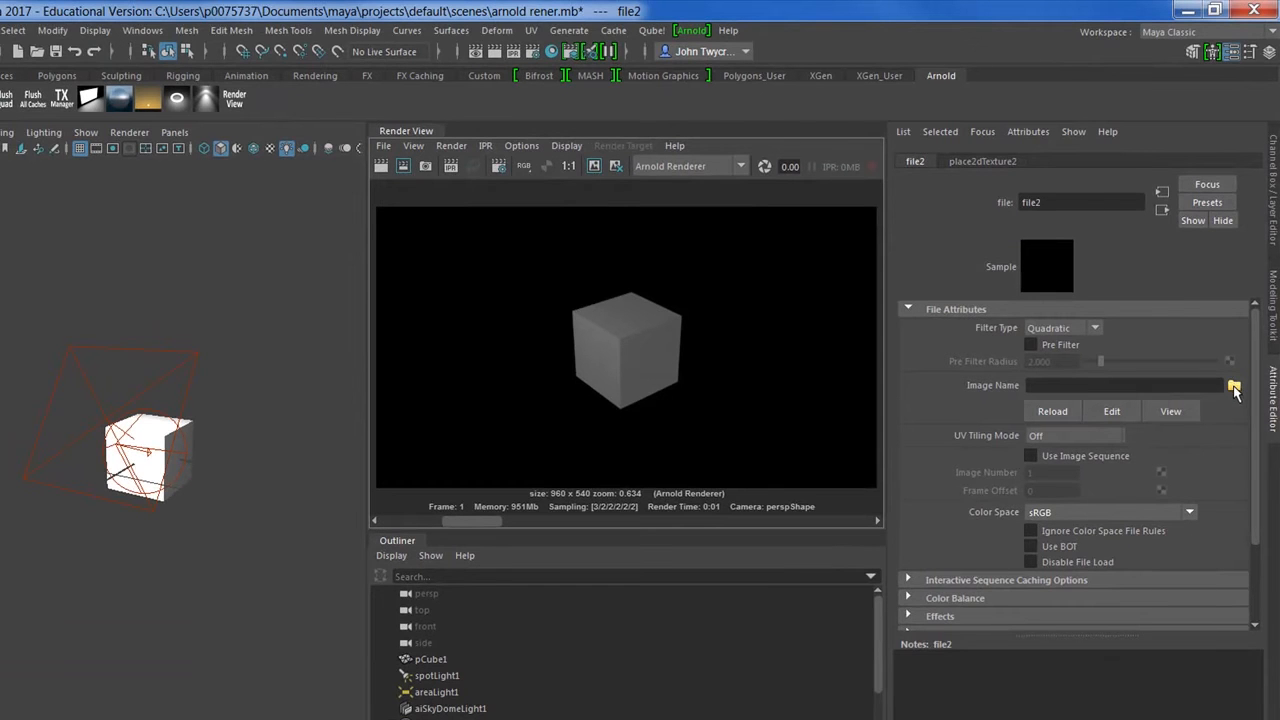
{"action": "left_click", "coordinate": [1234, 387]}
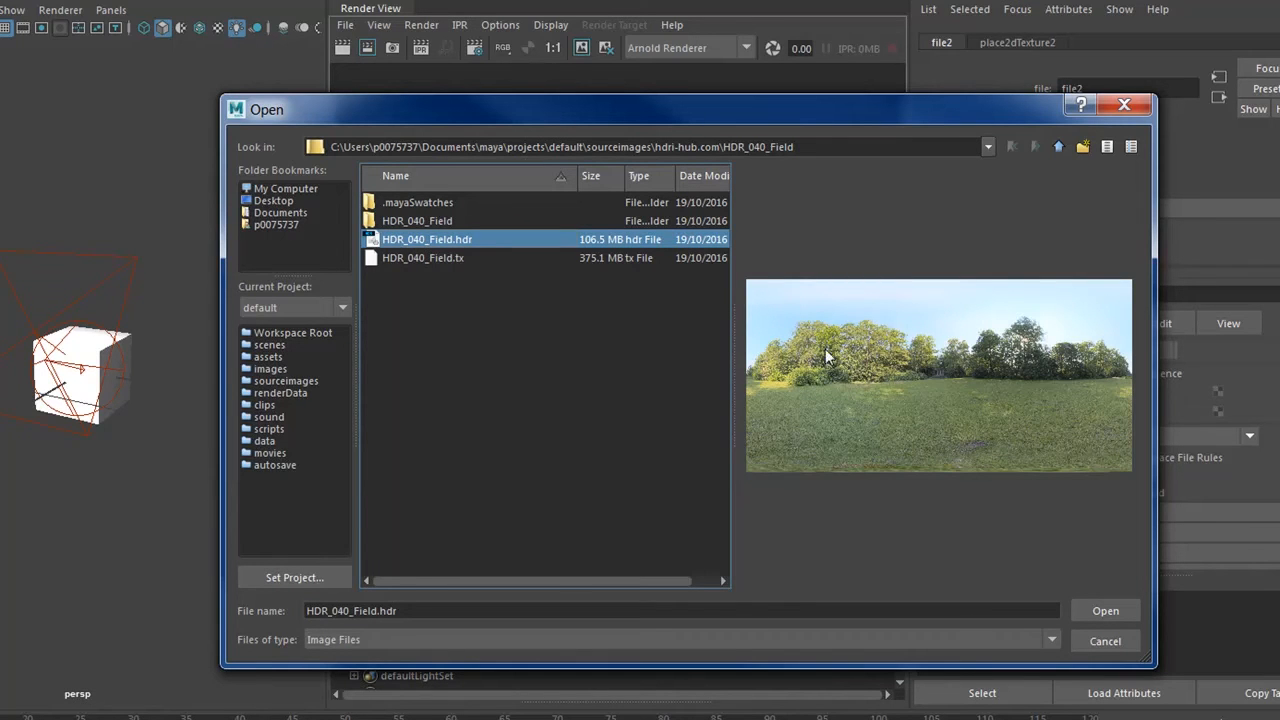
{"action": "left_click", "coordinate": [1123, 608]}
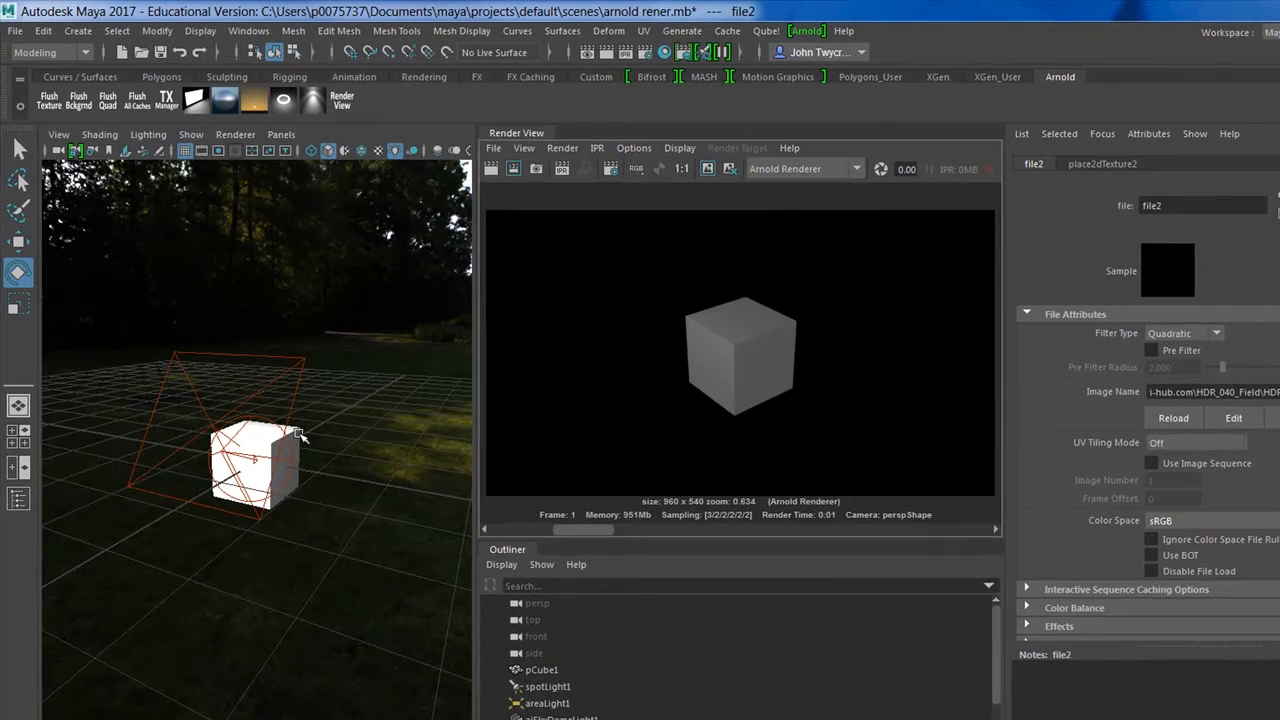
- Render the cube lit by the HDR skydome from a closer angle and keep the image in the Render View
{"action": "left_click_drag", "start_coordinate": [377, 500], "coordinate": [211, 466], "text": "alt"}
{"action": "right_click_drag", "start_coordinate": [211, 466], "coordinate": [333, 678], "text": "alt"}
{"action": "left_click_drag", "start_coordinate": [333, 678], "coordinate": [358, 611], "text": "alt"}
{"action": "left_click", "coordinate": [491, 169]}
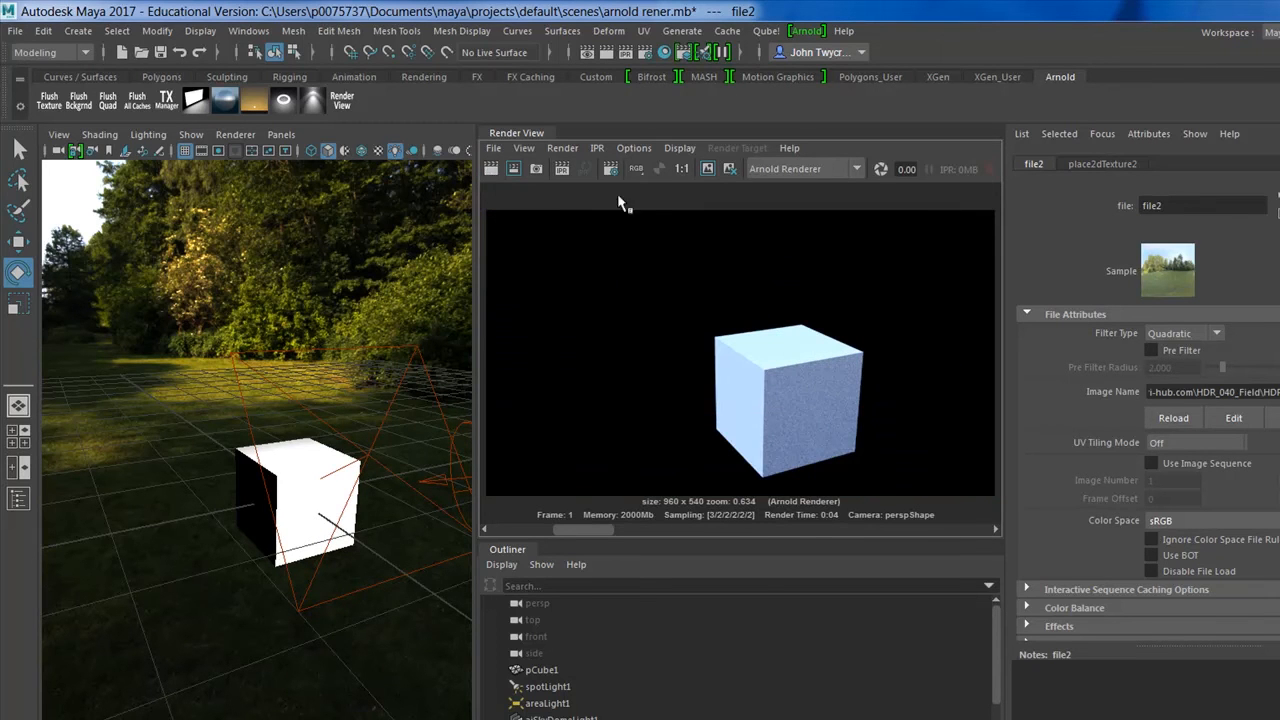
{"action": "left_click", "coordinate": [706, 170]}
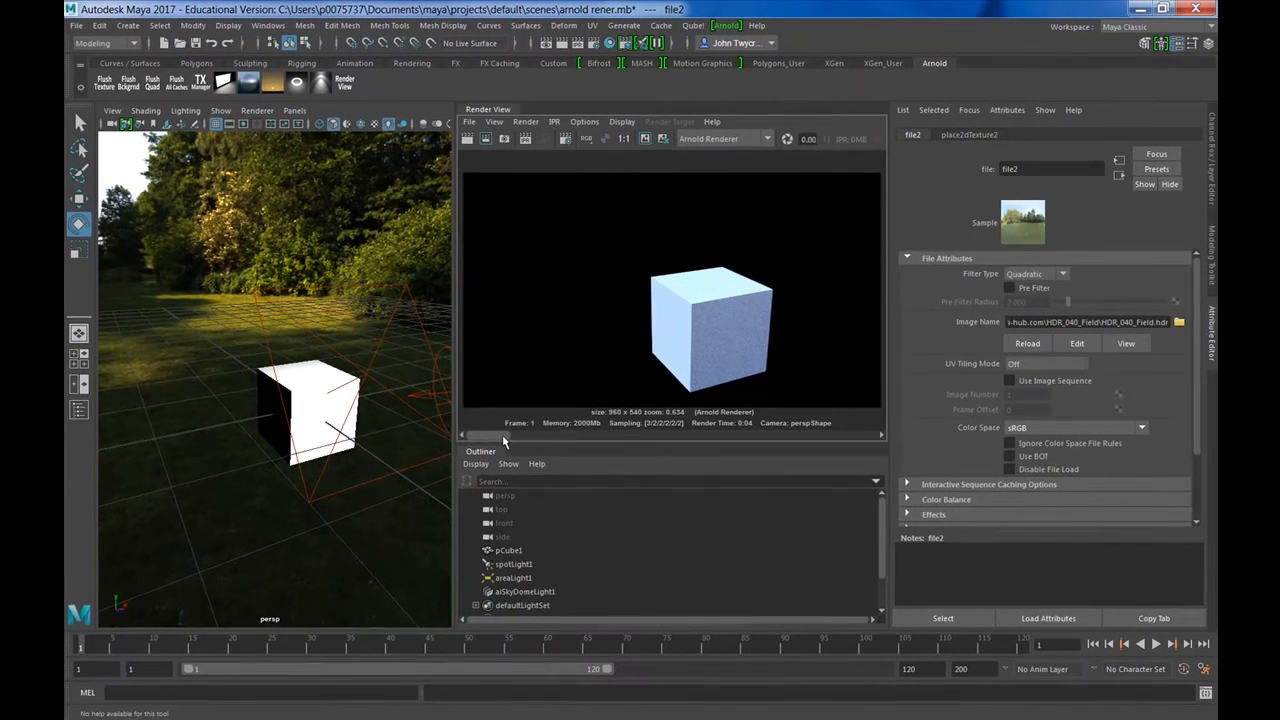
{"action": "mouse_move", "coordinate": [503, 438]}
{"action": "left_mouse_down"}
{"action": "mouse_move", "coordinate": [588, 445]}
{"action": "mouse_move", "coordinate": [516, 443]}
{"action": "left_mouse_up"}
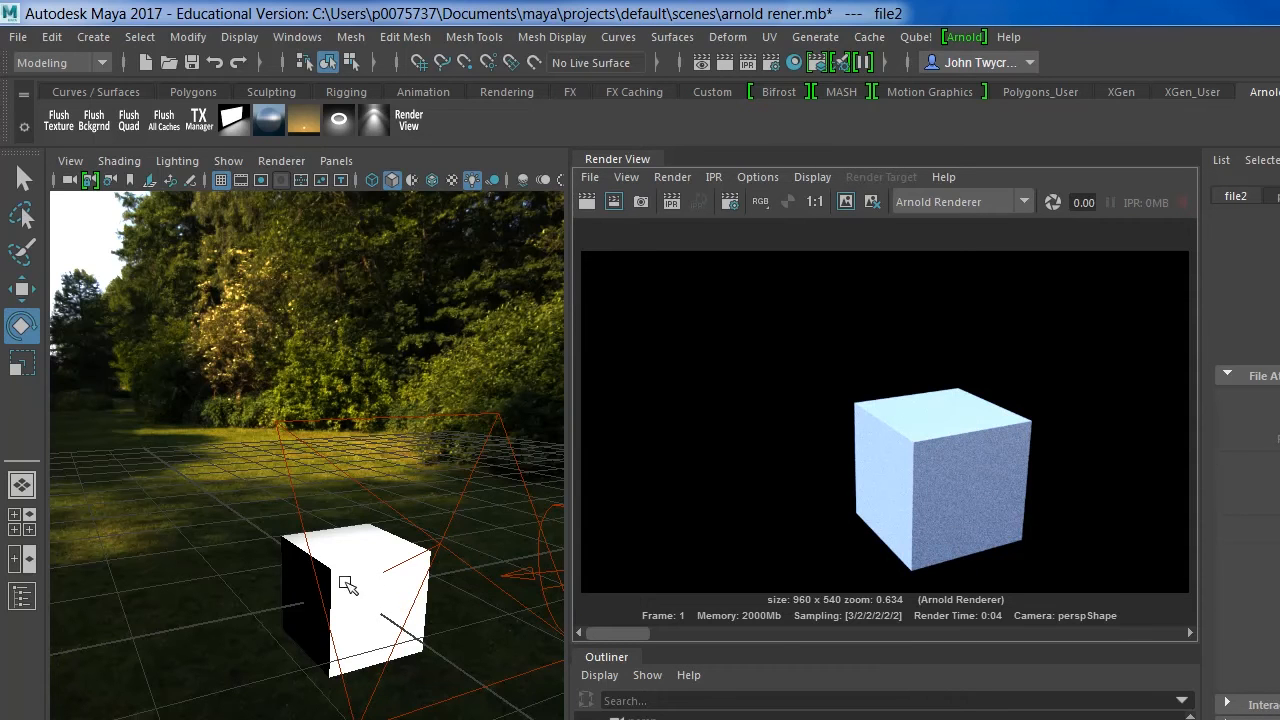
- Render the cube from another side of the HDR environment and inspect the grain on its faces up close
{"action": "left_click_drag", "start_coordinate": [282, 636], "coordinate": [560, 600], "text": "alt"}
{"action": "left_click", "coordinate": [594, 200]}
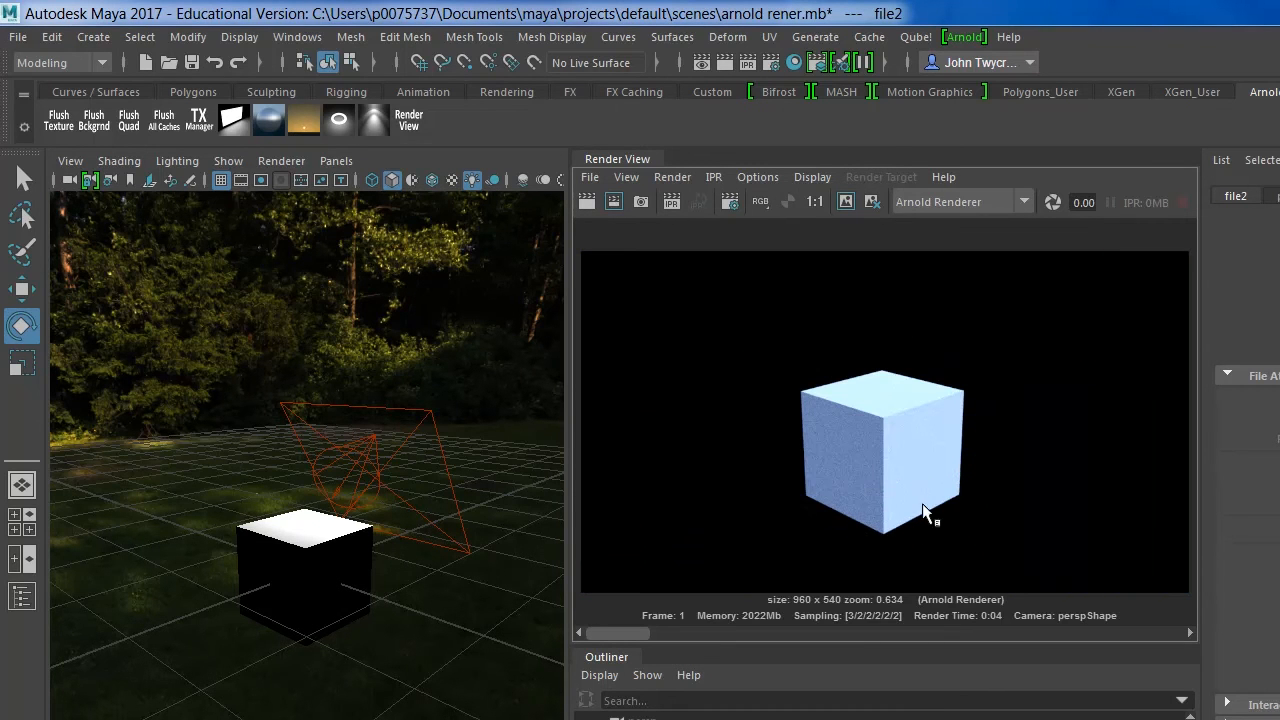
{"action": "scroll", "coordinate": [867, 481], "scroll_direction": "down", "scroll_amount": 1}
{"action": "scroll", "coordinate": [867, 481], "scroll_direction": "up", "scroll_amount": 3}
{"action": "scroll", "coordinate": [867, 481], "scroll_direction": "up", "scroll_amount": 1}
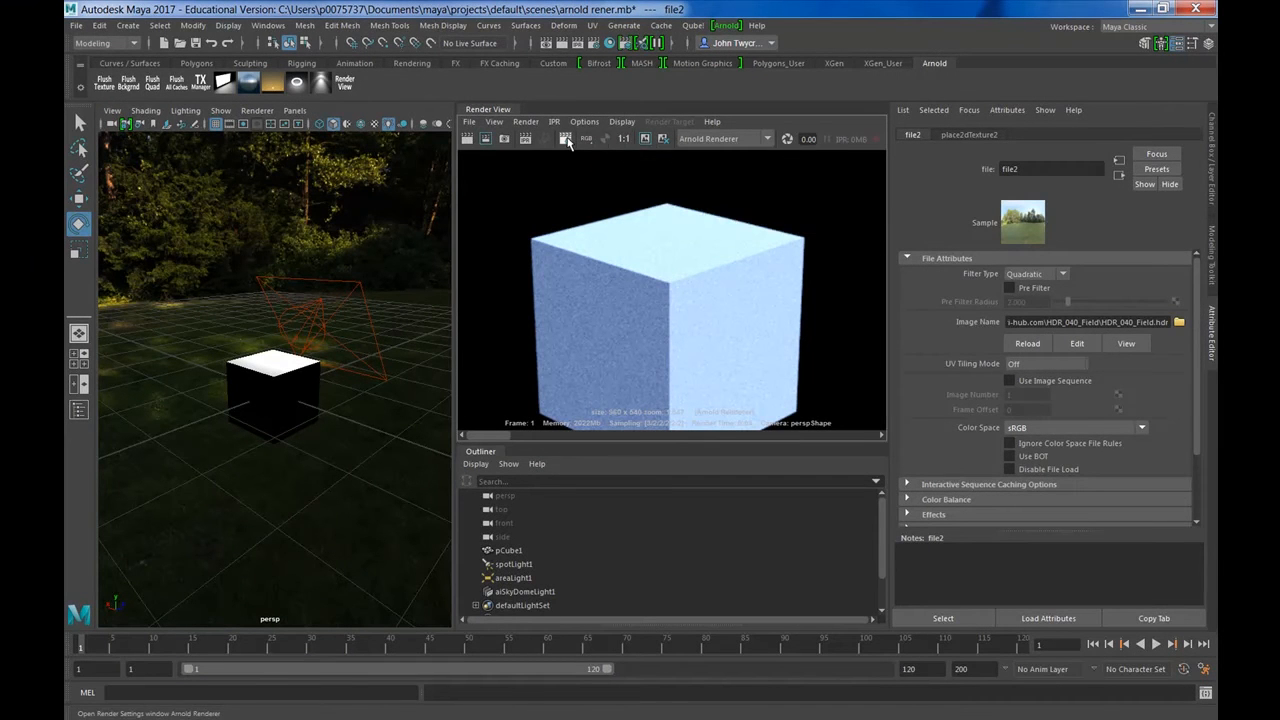
- Open the render settings and review the common file output, renderable camera and image size options
{"action": "left_click", "coordinate": [567, 142]}
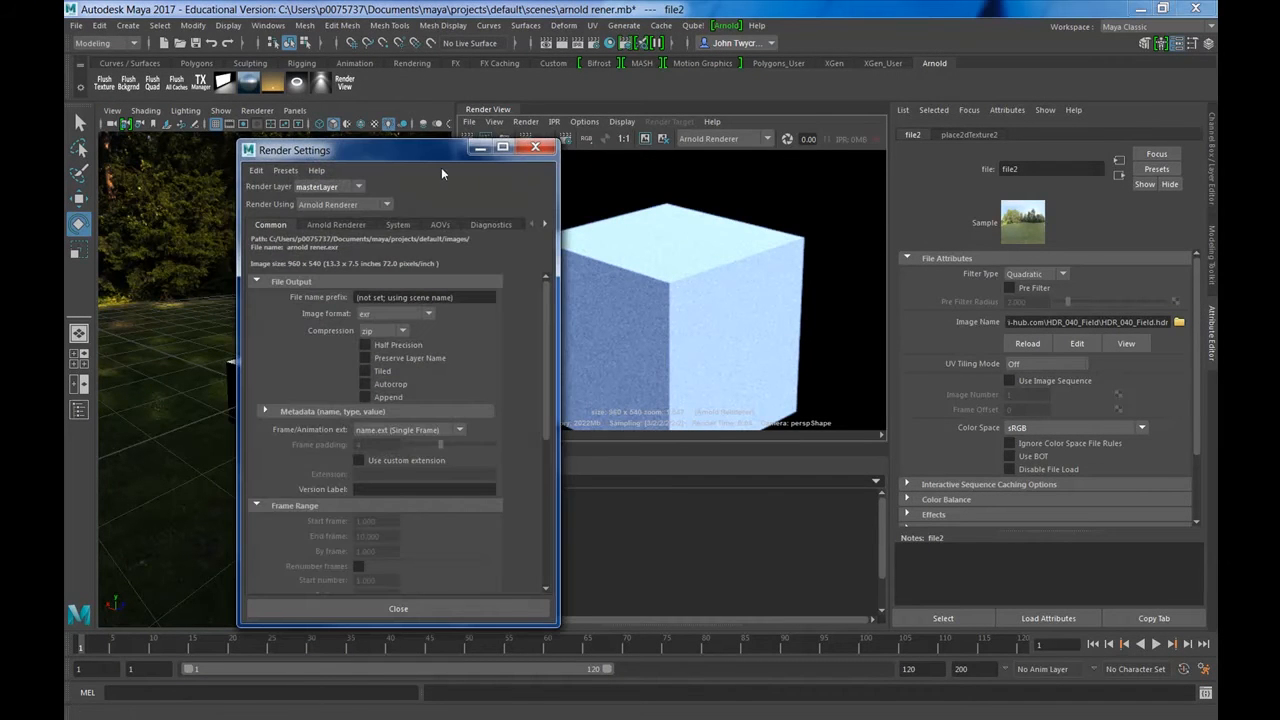
{"action": "left_click_drag", "start_coordinate": [422, 151], "coordinate": [378, 63]}
{"action": "left_click_drag", "start_coordinate": [511, 531], "coordinate": [546, 632]}
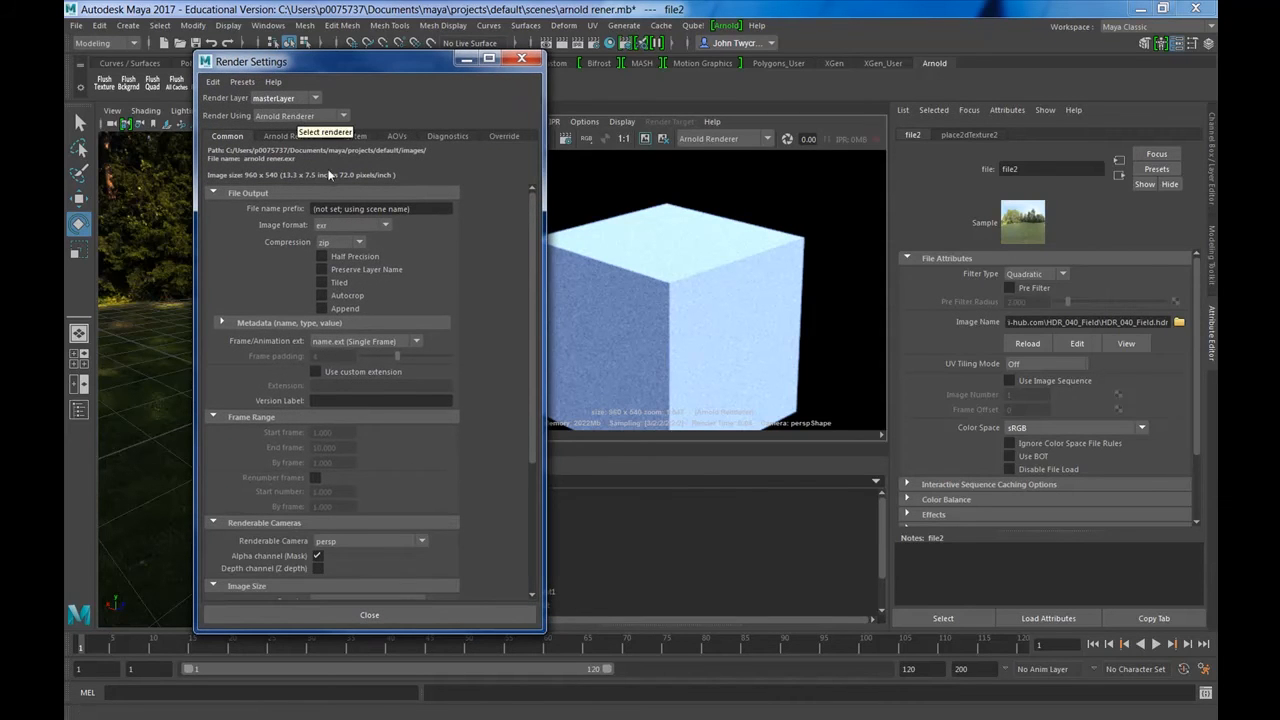
{"action": "left_click_drag", "start_coordinate": [529, 407], "coordinate": [523, 545]}
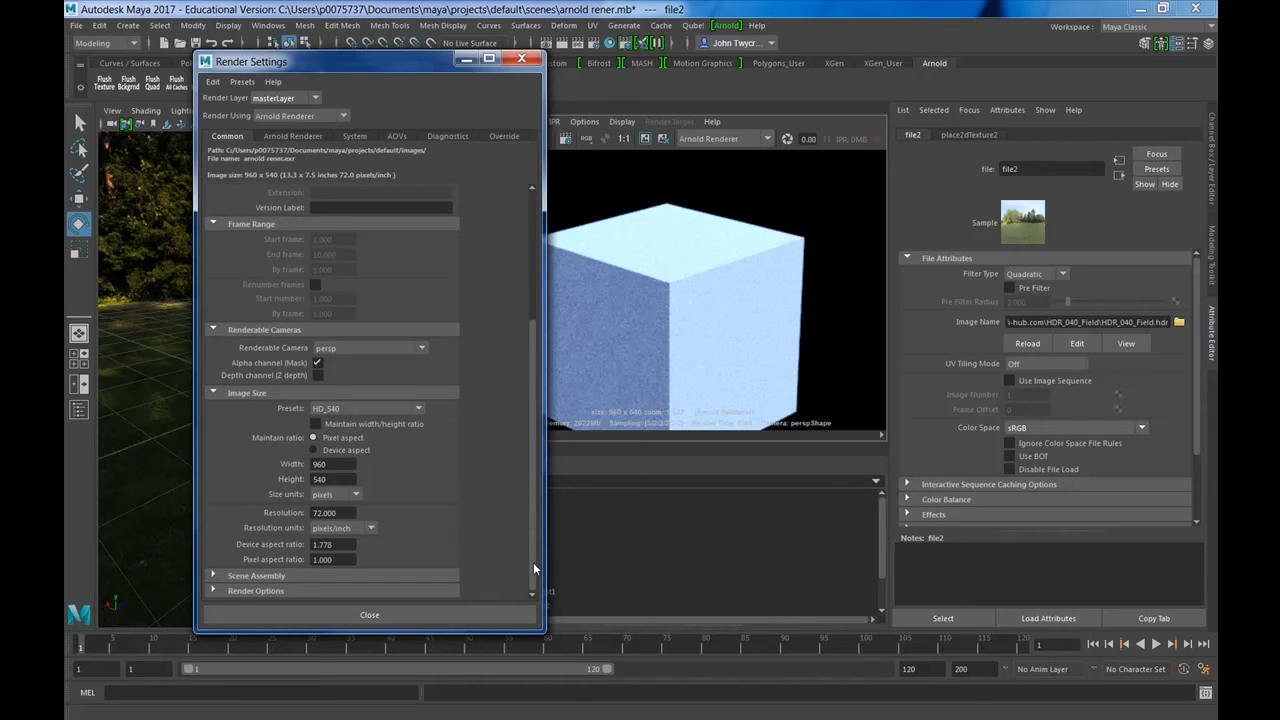
{"action": "left_click_drag", "start_coordinate": [532, 558], "coordinate": [547, 394]}
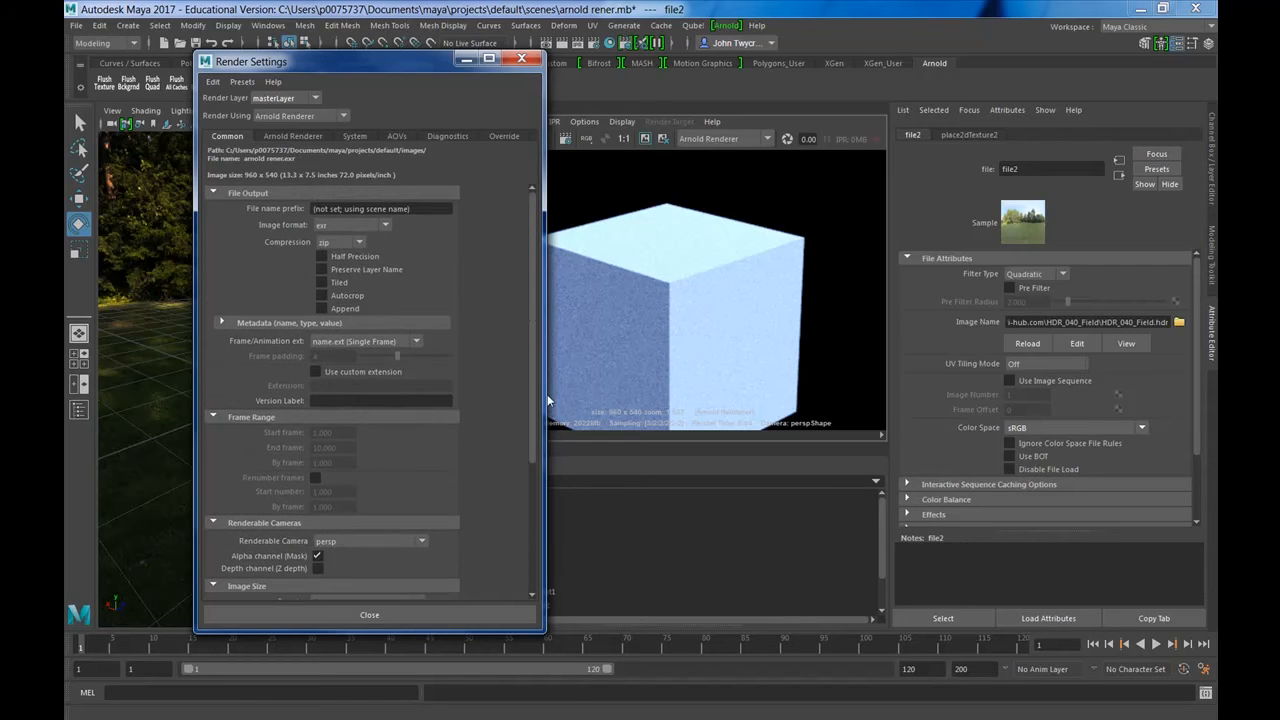
- Raise Arnold's Camera (AA) and Diffuse samples to 5 each and keep the current render for comparison
{"action": "left_click", "coordinate": [294, 137]}
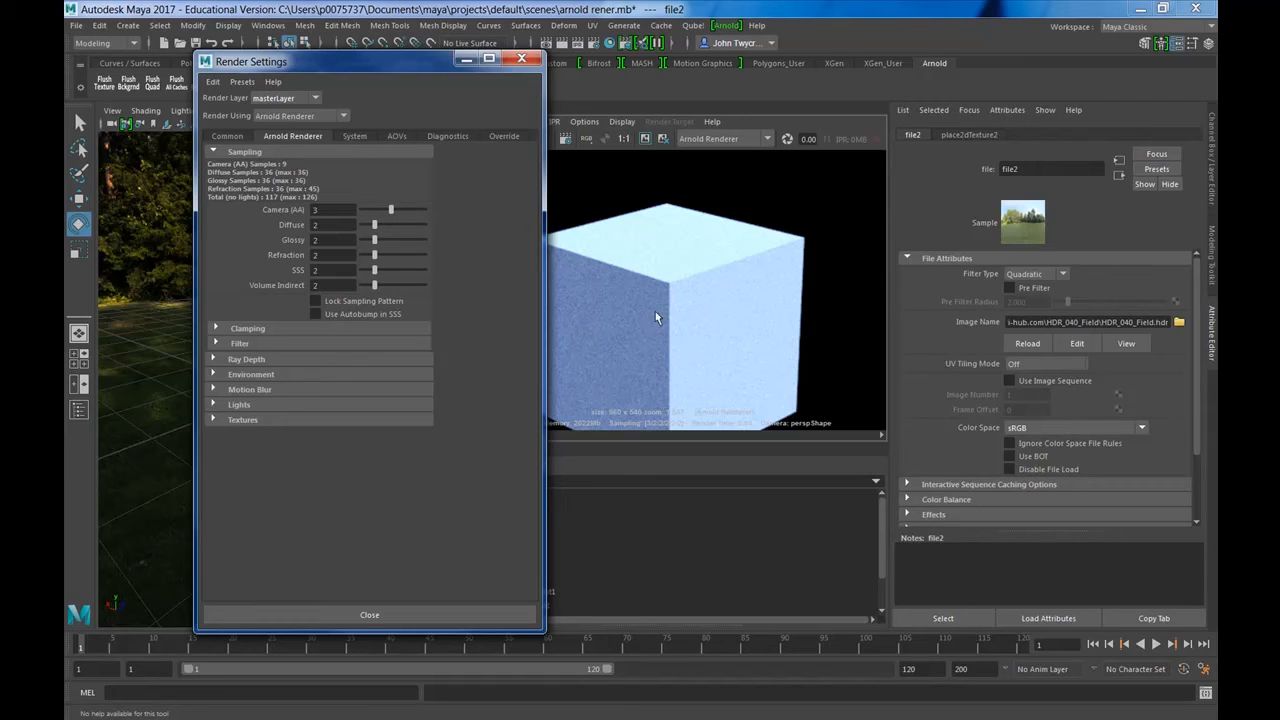
{"action": "left_click_drag", "start_coordinate": [375, 231], "coordinate": [394, 224]}
{"action": "left_click", "coordinate": [645, 139]}
{"action": "left_click_drag", "start_coordinate": [418, 64], "coordinate": [315, 60]}
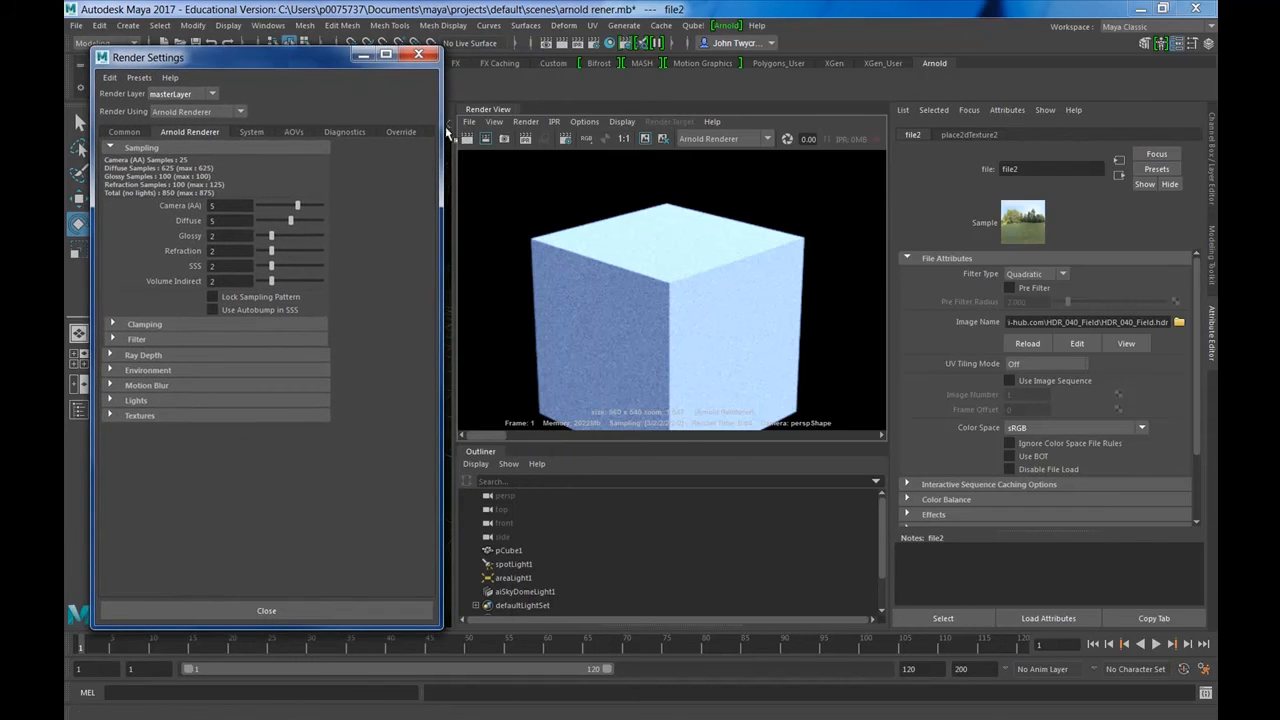
- Render the cube with the new sampling and compare the grain on its faces with the stored earlier render
{"action": "left_click", "coordinate": [466, 139]}
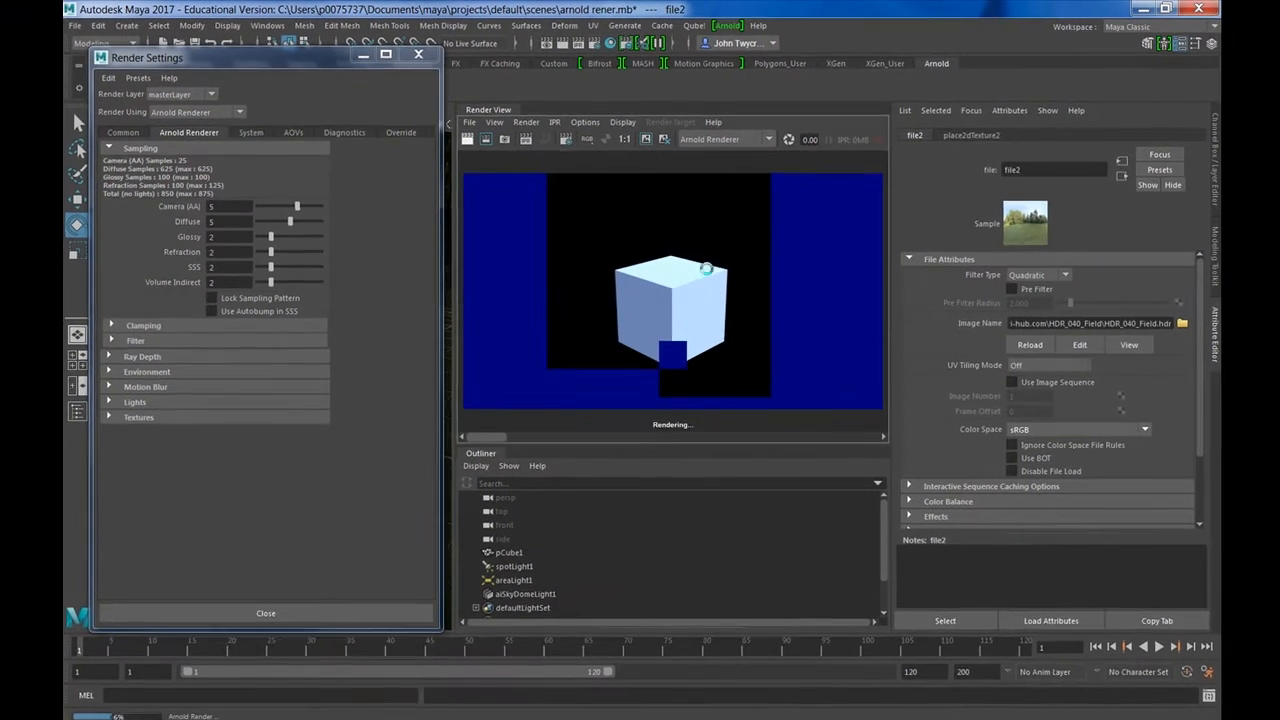
{"action": "scroll", "coordinate": [700, 295], "scroll_direction": "up", "scroll_amount": 5}
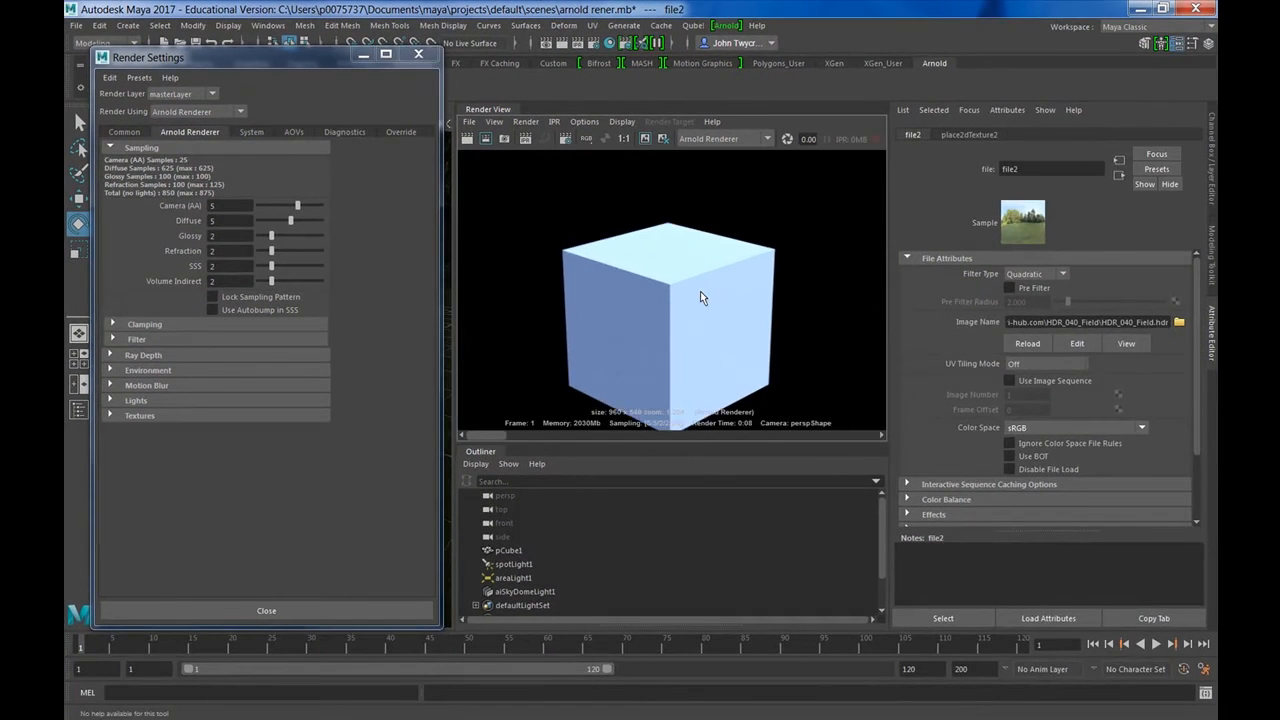
{"action": "scroll", "coordinate": [700, 298], "scroll_direction": "down", "scroll_amount": 1}
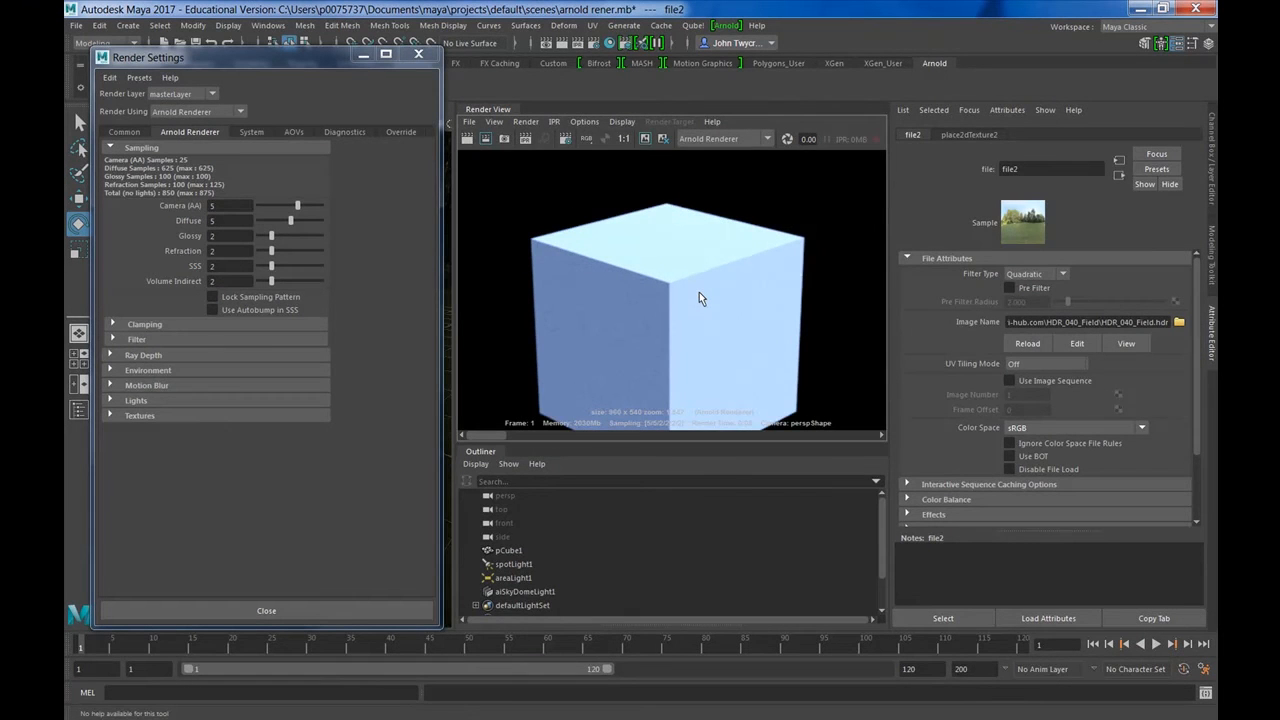
{"action": "scroll", "coordinate": [699, 292], "scroll_direction": "down", "scroll_amount": 1}
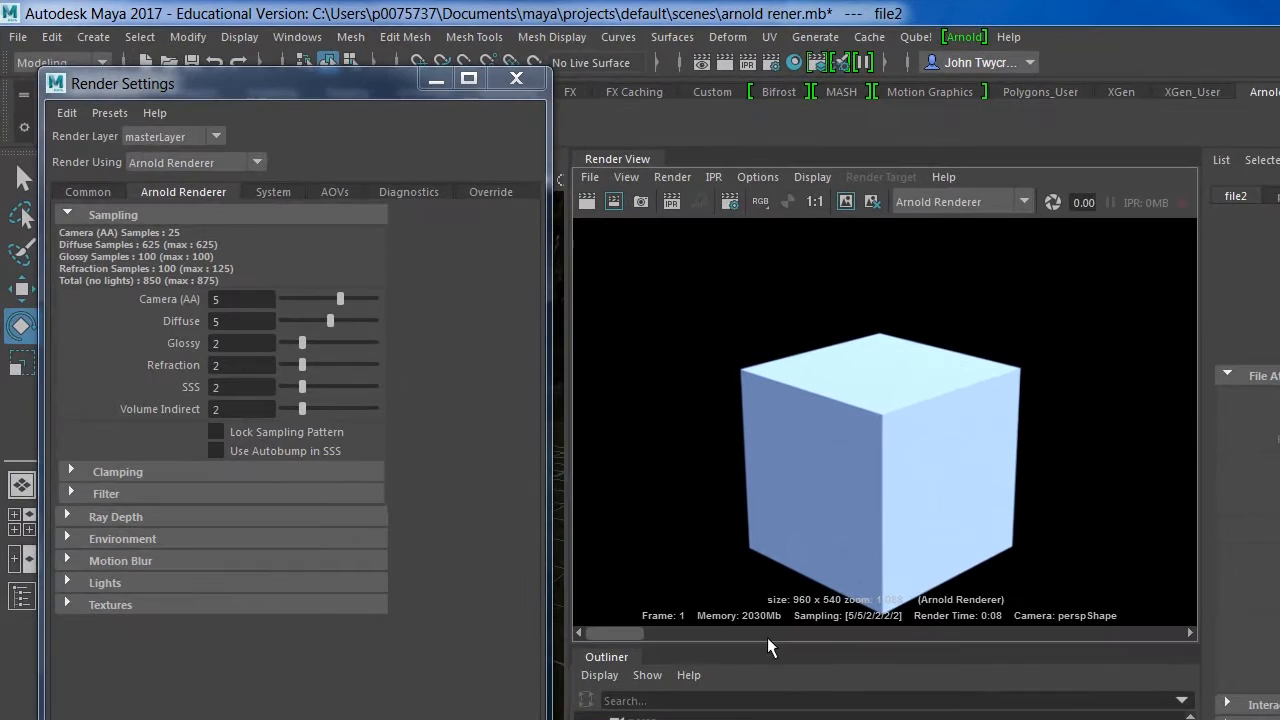
{"action": "left_click", "coordinate": [775, 633]}
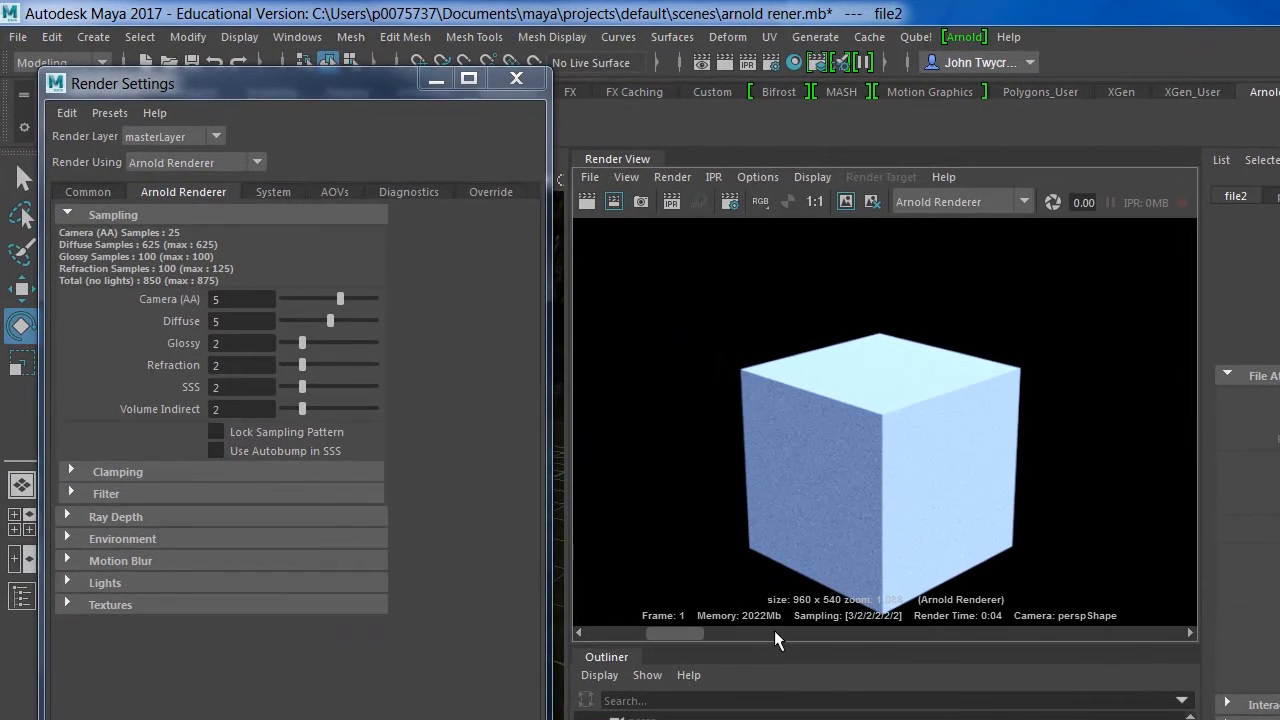
{"action": "left_click_drag", "start_coordinate": [668, 631], "coordinate": [592, 633]}
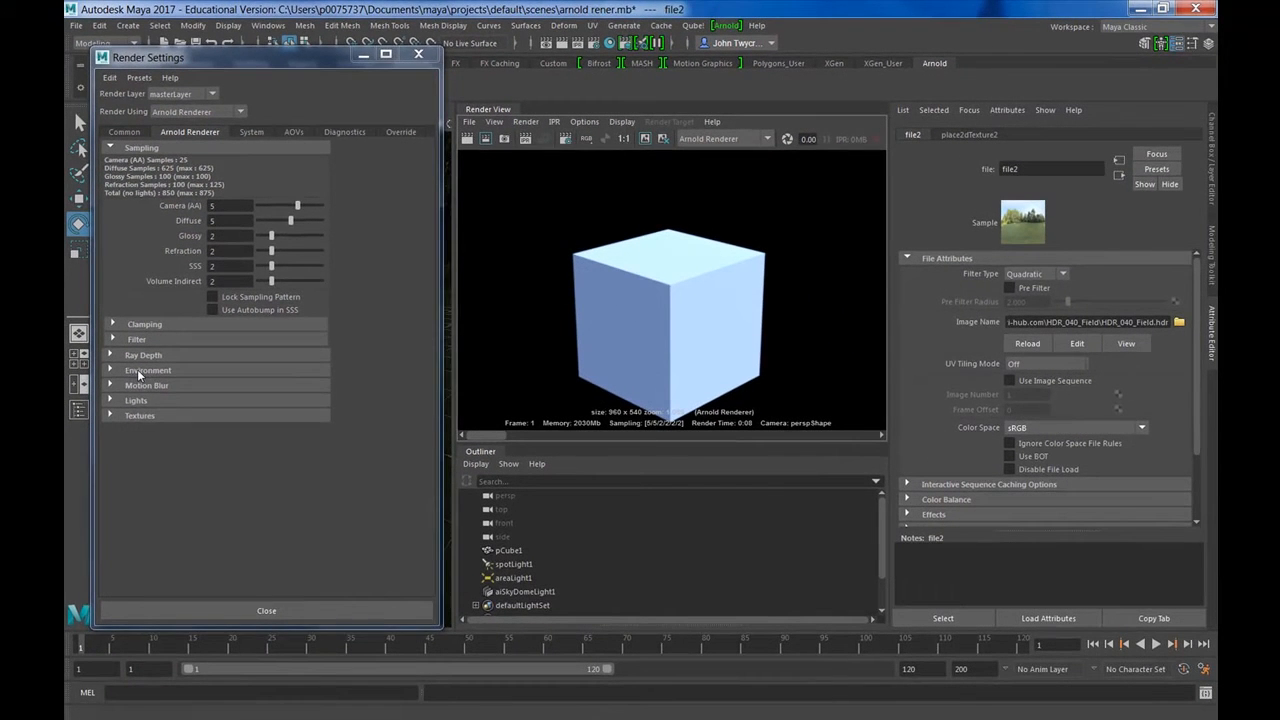
- Create a Sky shader as the background in Arnold's Environment settings and bring its attributes into view
{"action": "left_click", "coordinate": [141, 539]}
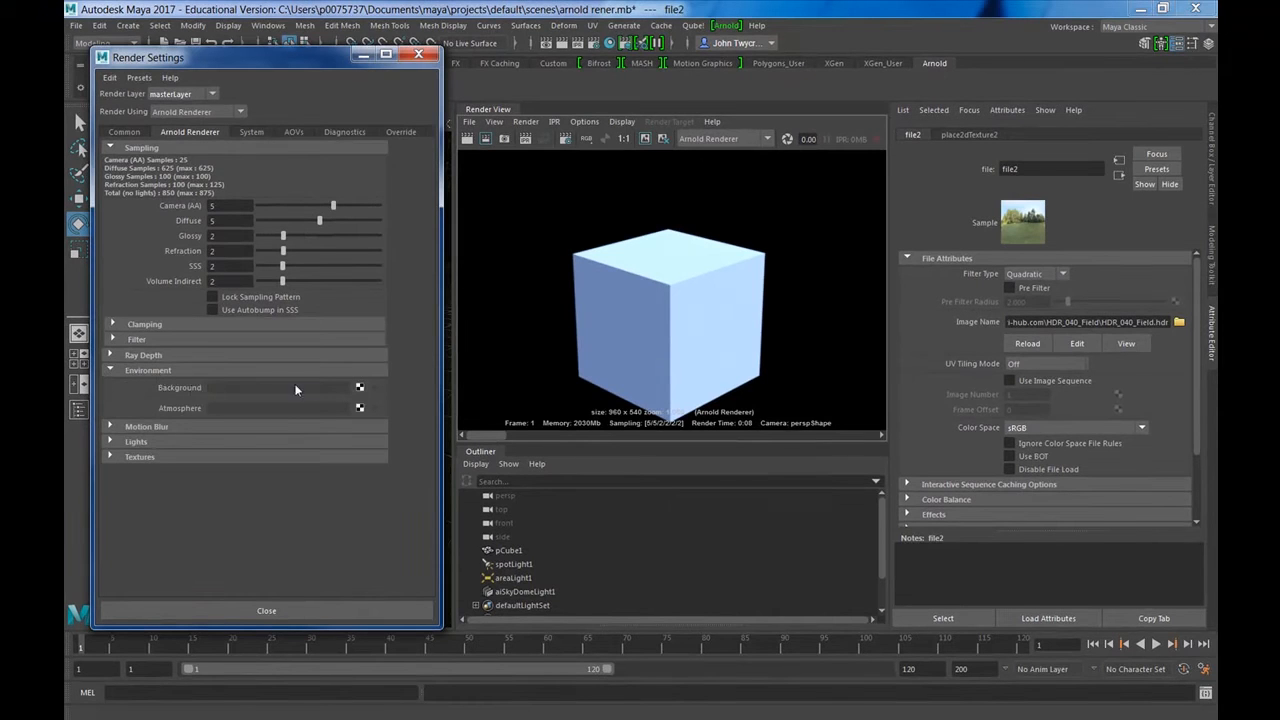
{"action": "left_click", "coordinate": [360, 388]}
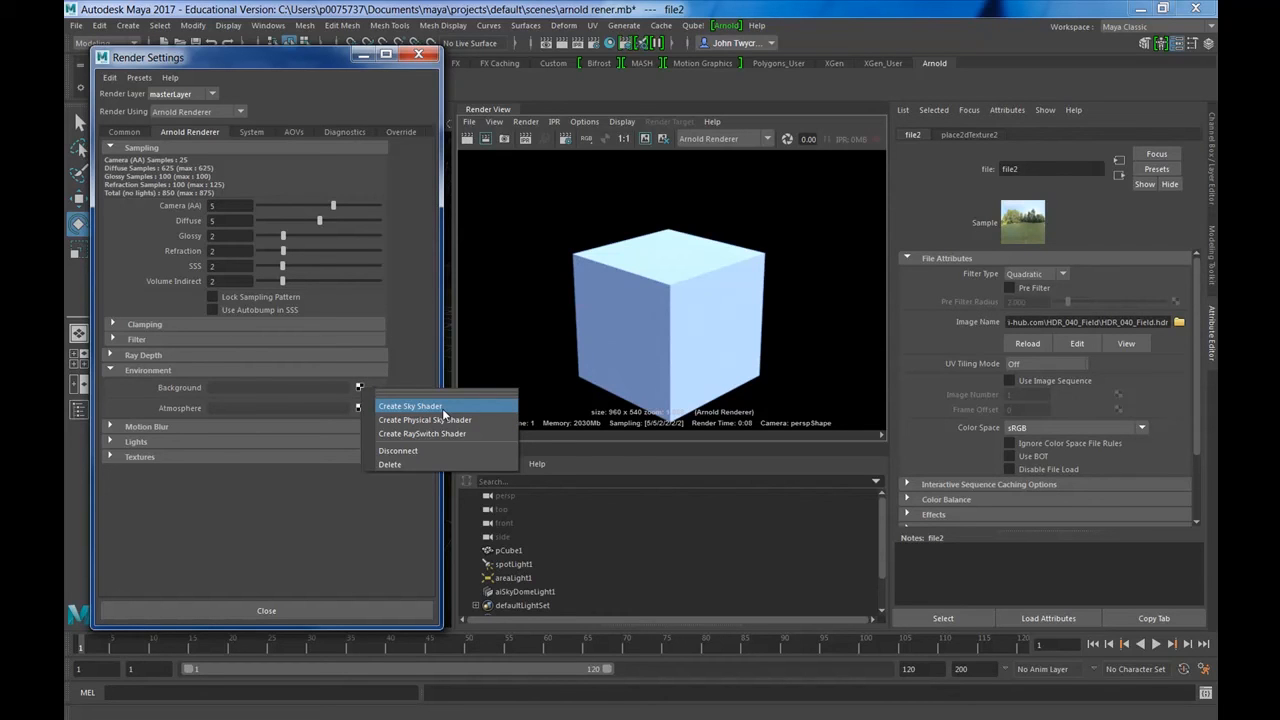
{"action": "left_click", "coordinate": [431, 409]}
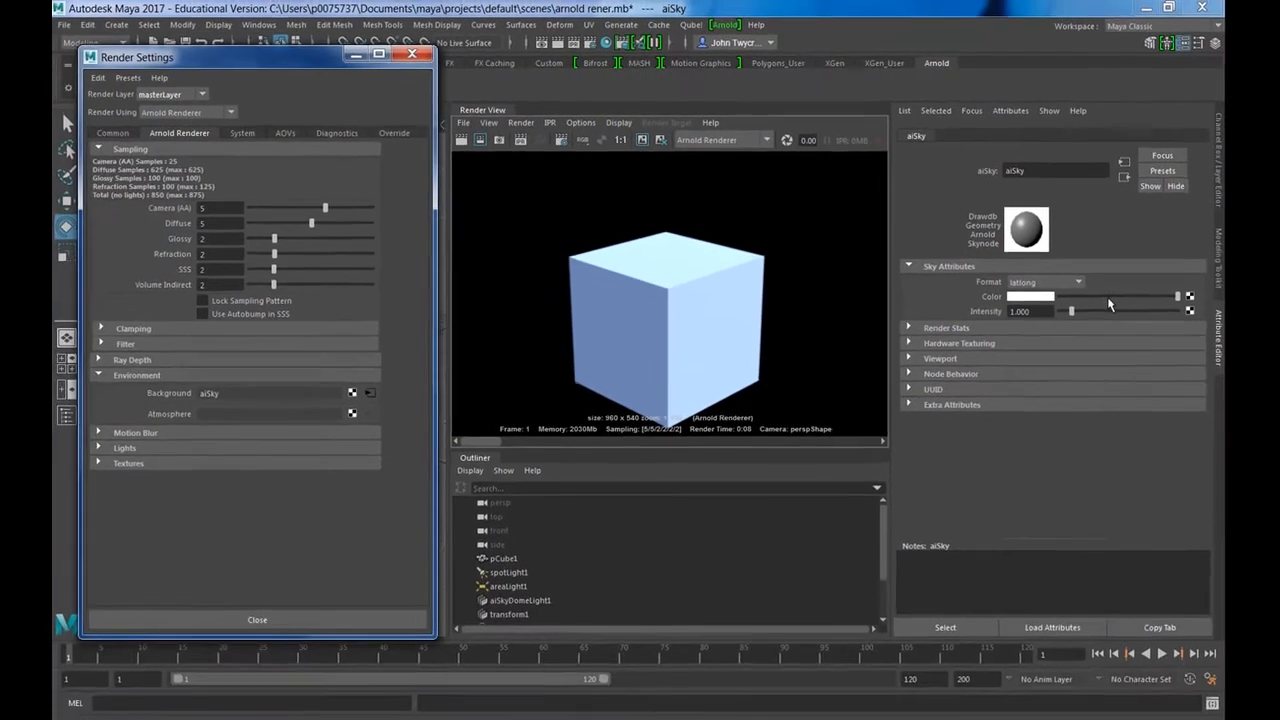
{"action": "left_click_drag", "start_coordinate": [273, 69], "coordinate": [500, 363]}
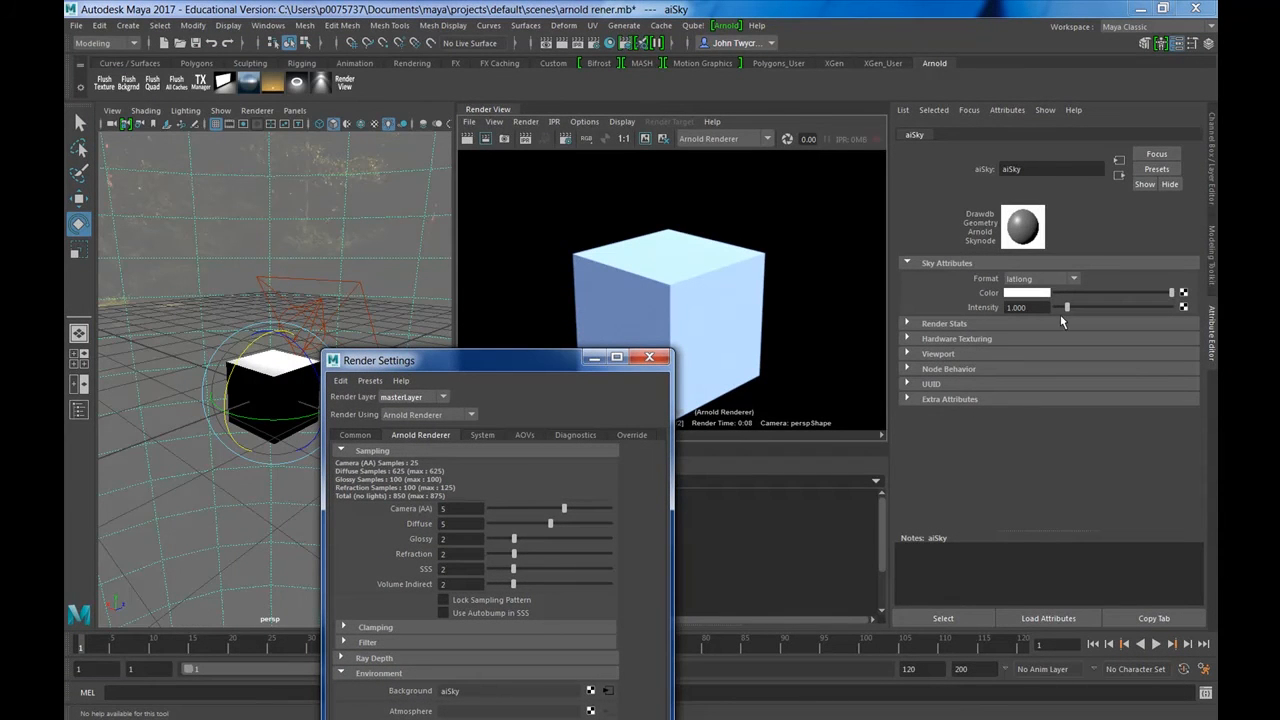
- Try the sky shader's intensity at 0 and set it back to 1
{"action": "left_click_drag", "start_coordinate": [1062, 307], "coordinate": [1038, 310]}
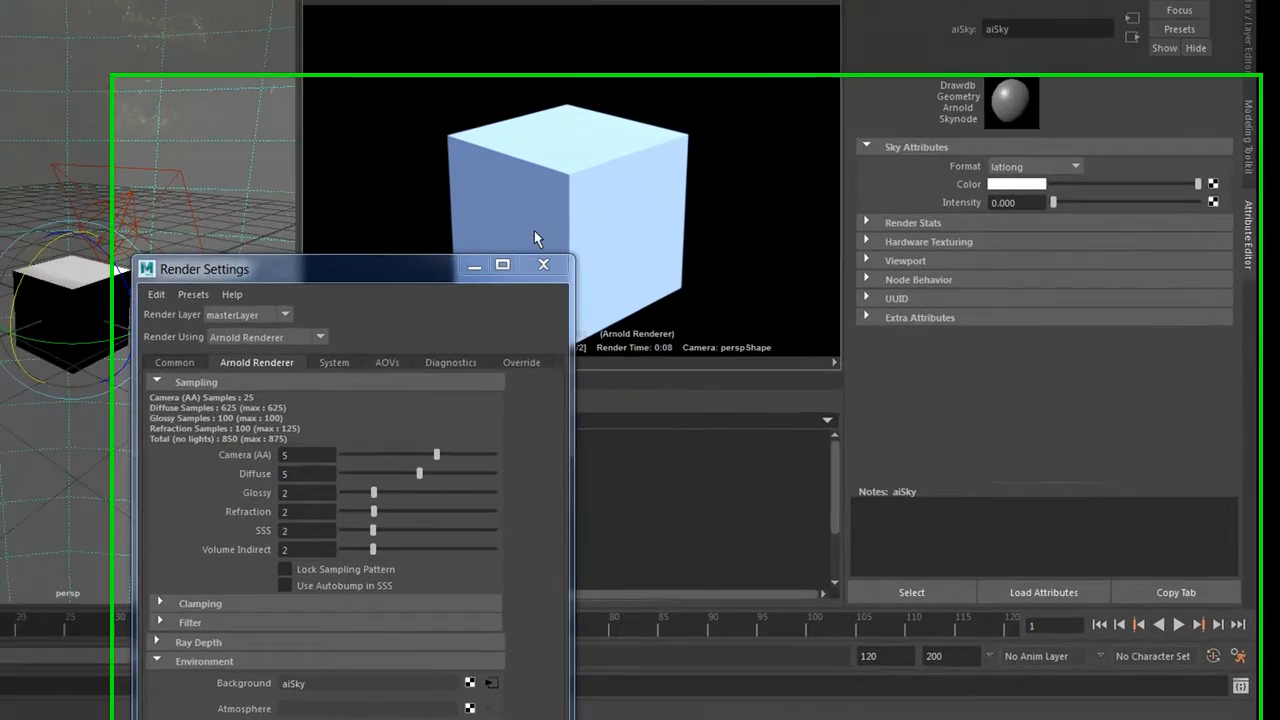
{"action": "left_click_drag", "start_coordinate": [1044, 224], "coordinate": [932, 225]}
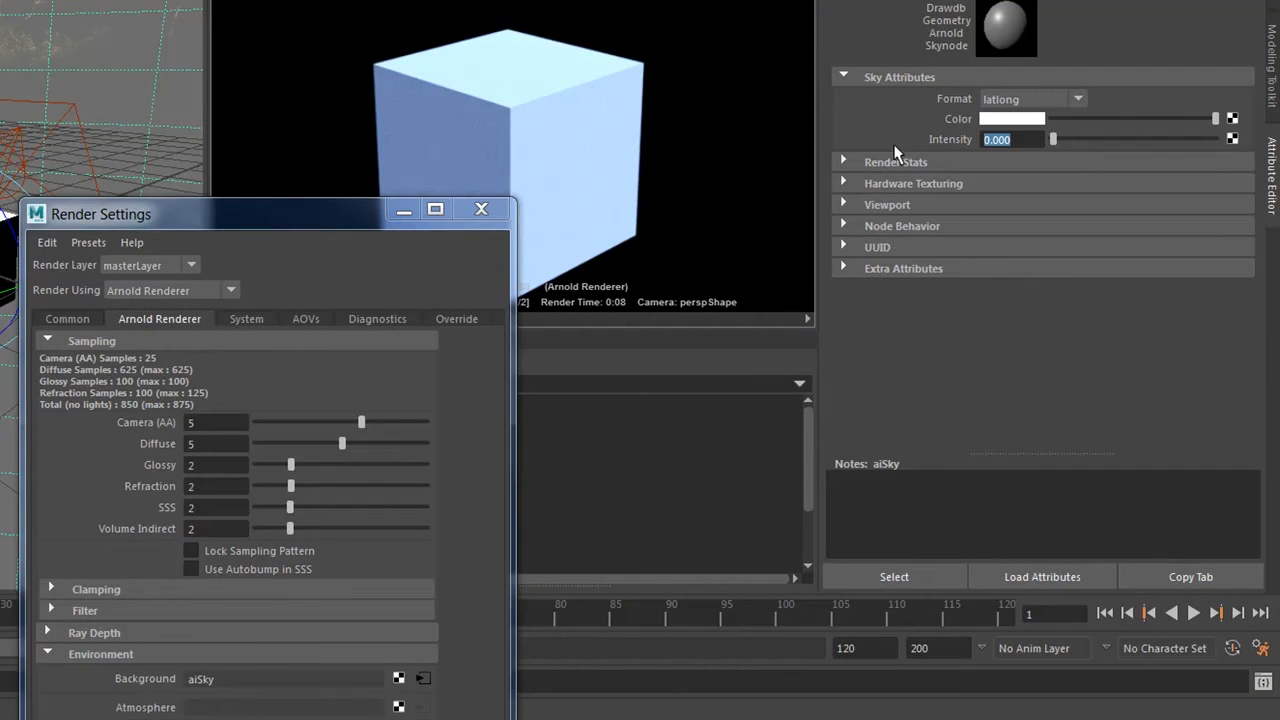
{"action": "type", "text": "1"}
{"action": "key", "text": "Return"}
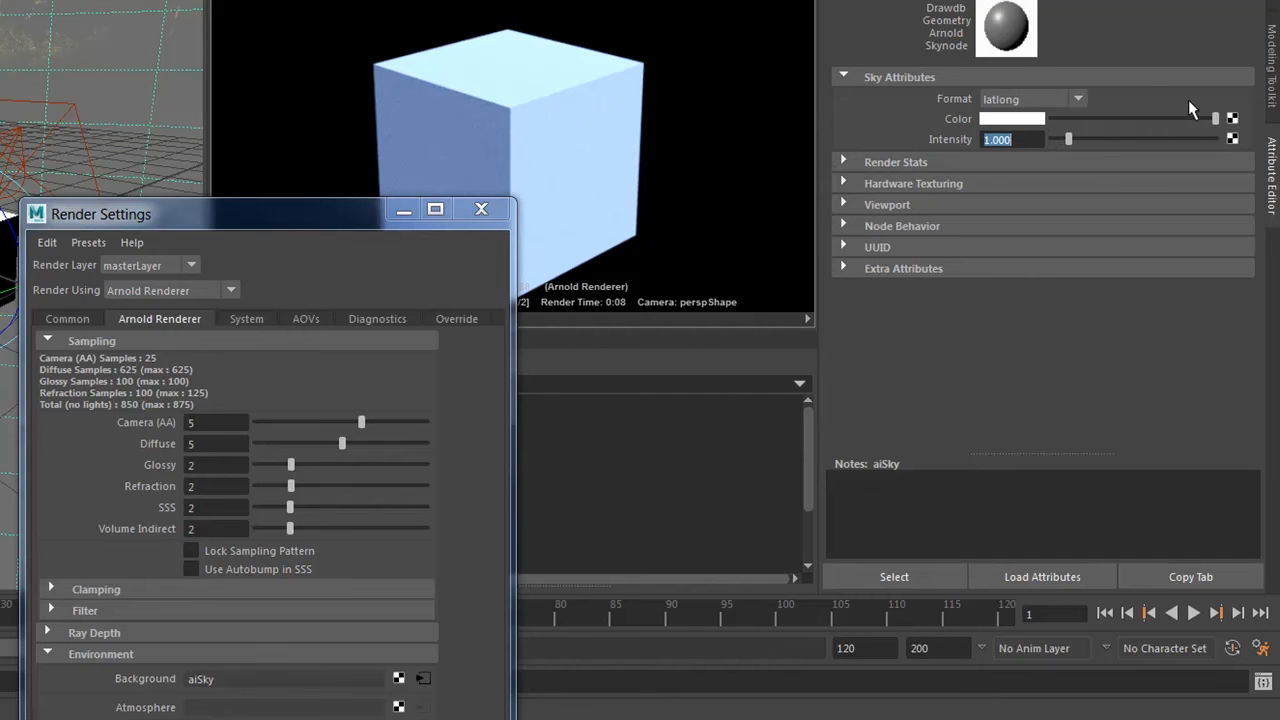
- Map a File texture to the sky shader's color and load HDR_040_Field.hdr as its image
{"action": "left_click", "coordinate": [1232, 119]}
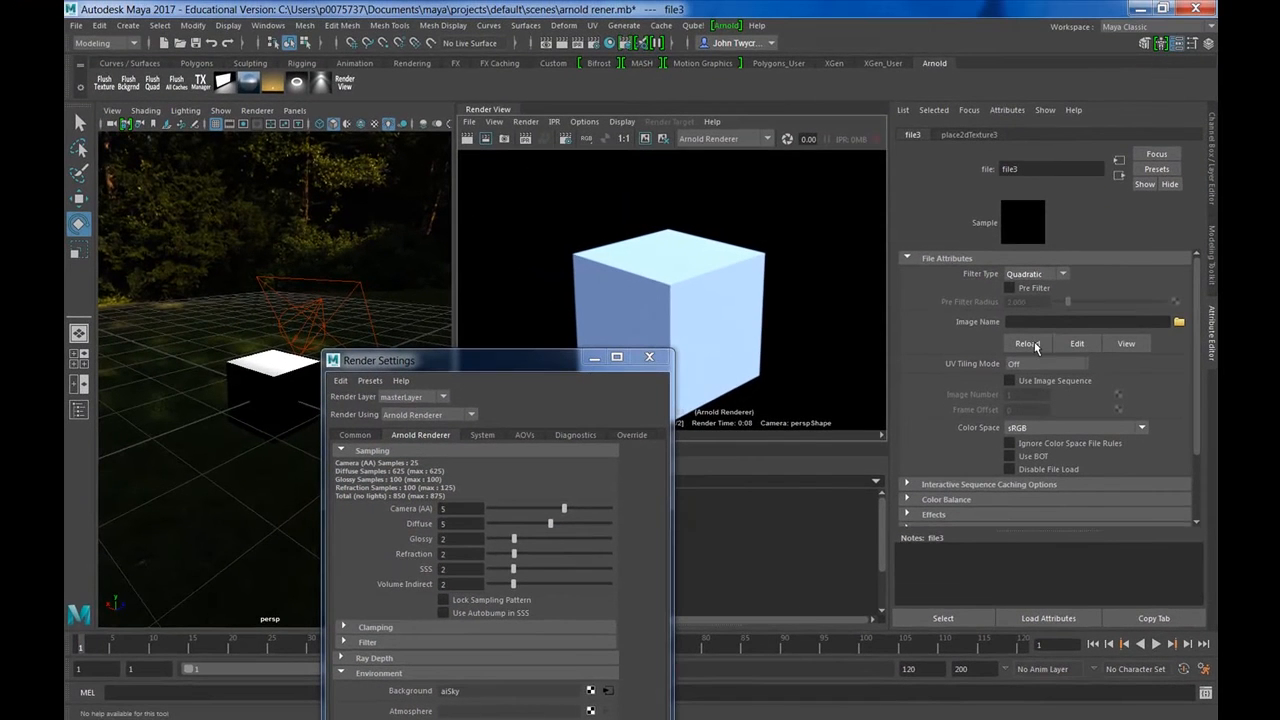
{"action": "left_click", "coordinate": [1179, 324]}
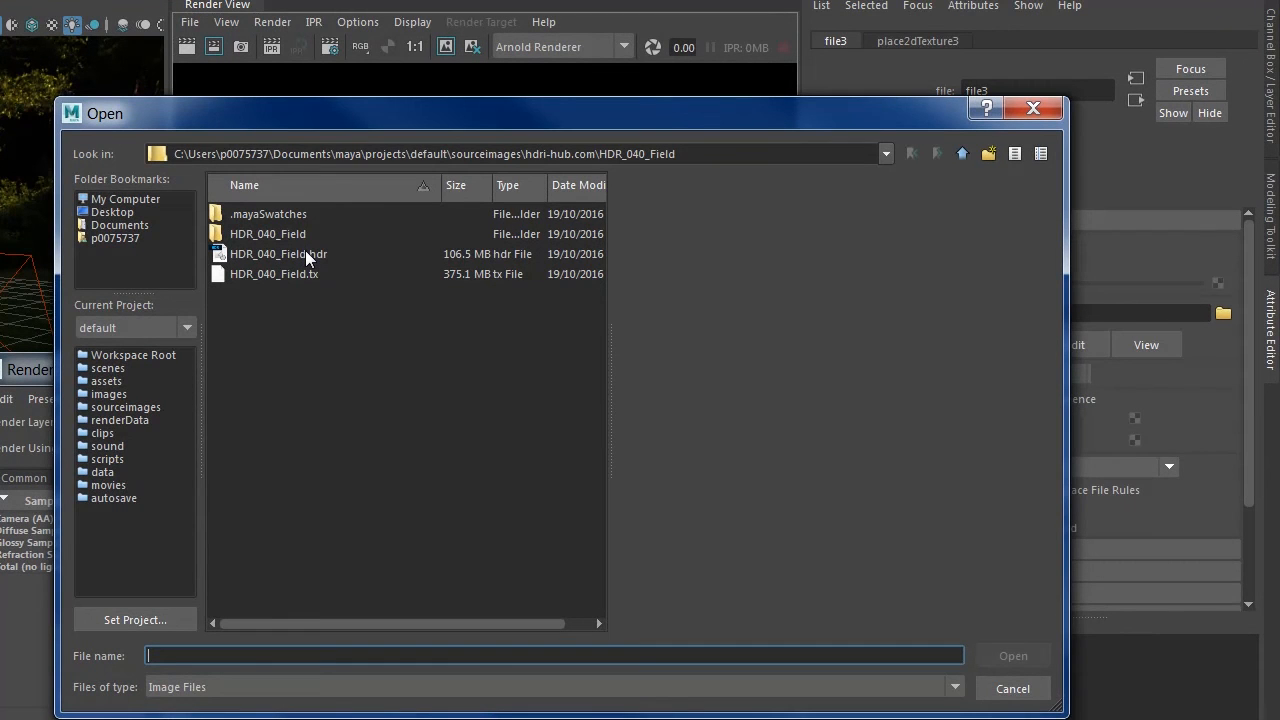
{"action": "double_click", "coordinate": [305, 253]}
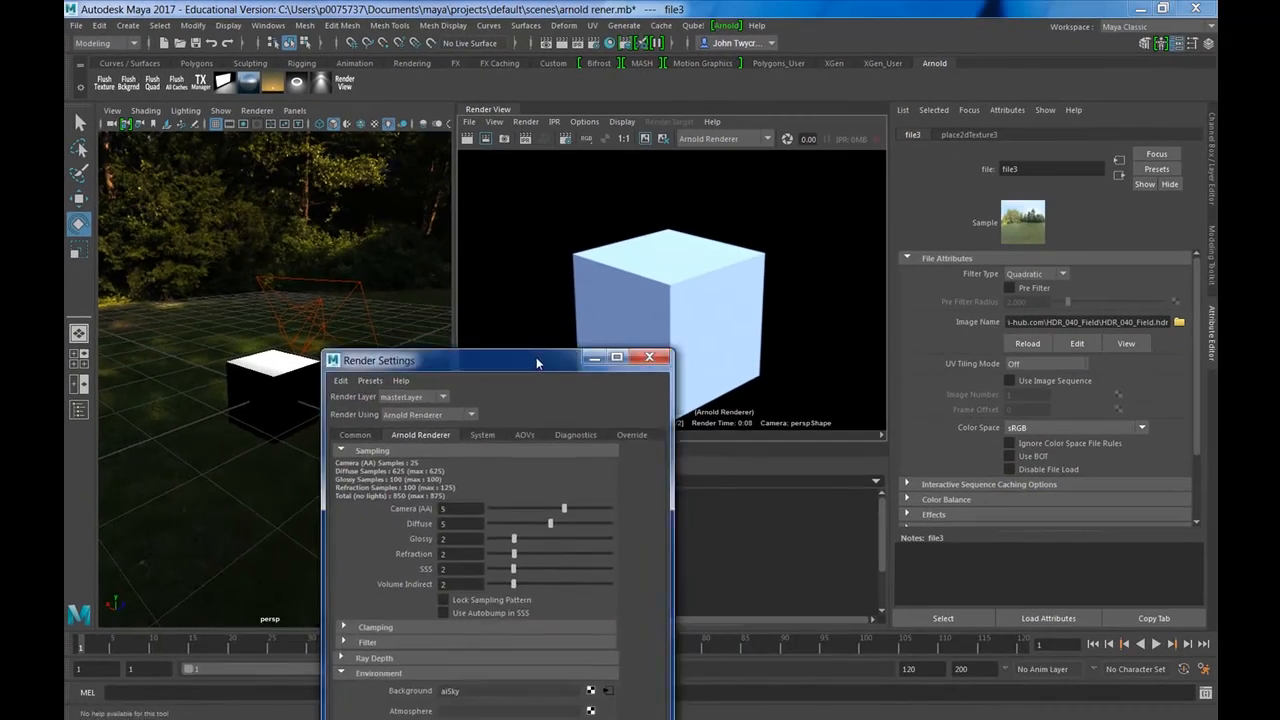
{"action": "left_click_drag", "start_coordinate": [576, 407], "coordinate": [999, 513]}
{"action": "left_click_drag", "start_coordinate": [913, 458], "coordinate": [1102, 289]}
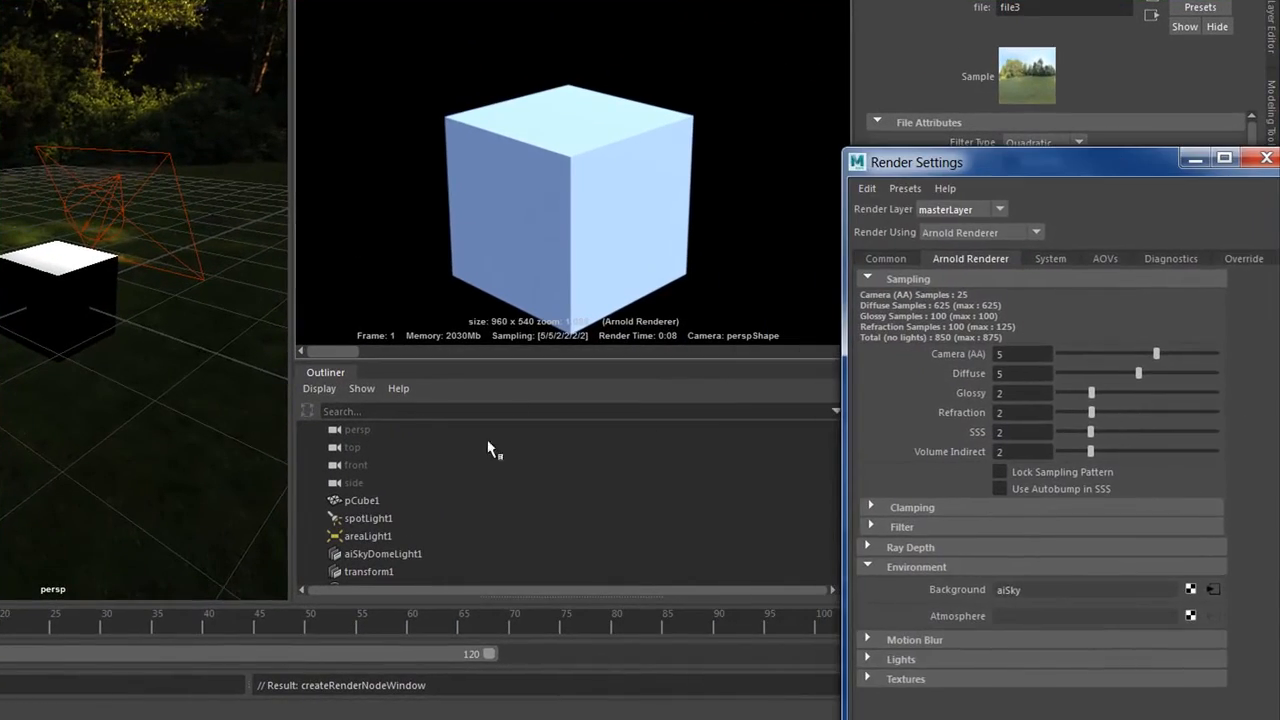
- Select the sky shader's transform1 node in the Outliner and render the cube against the HDR background
{"action": "scroll", "coordinate": [450, 530], "scroll_direction": "down", "scroll_amount": 2}
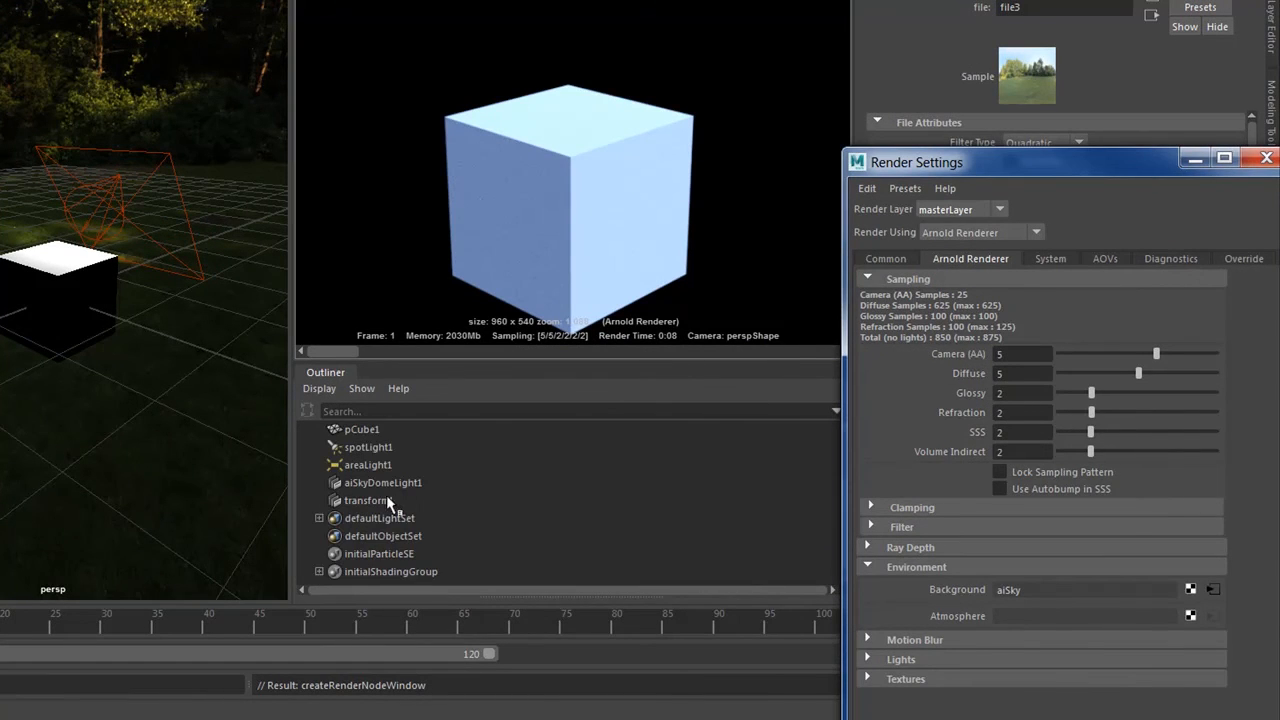
{"action": "left_click", "coordinate": [372, 500]}
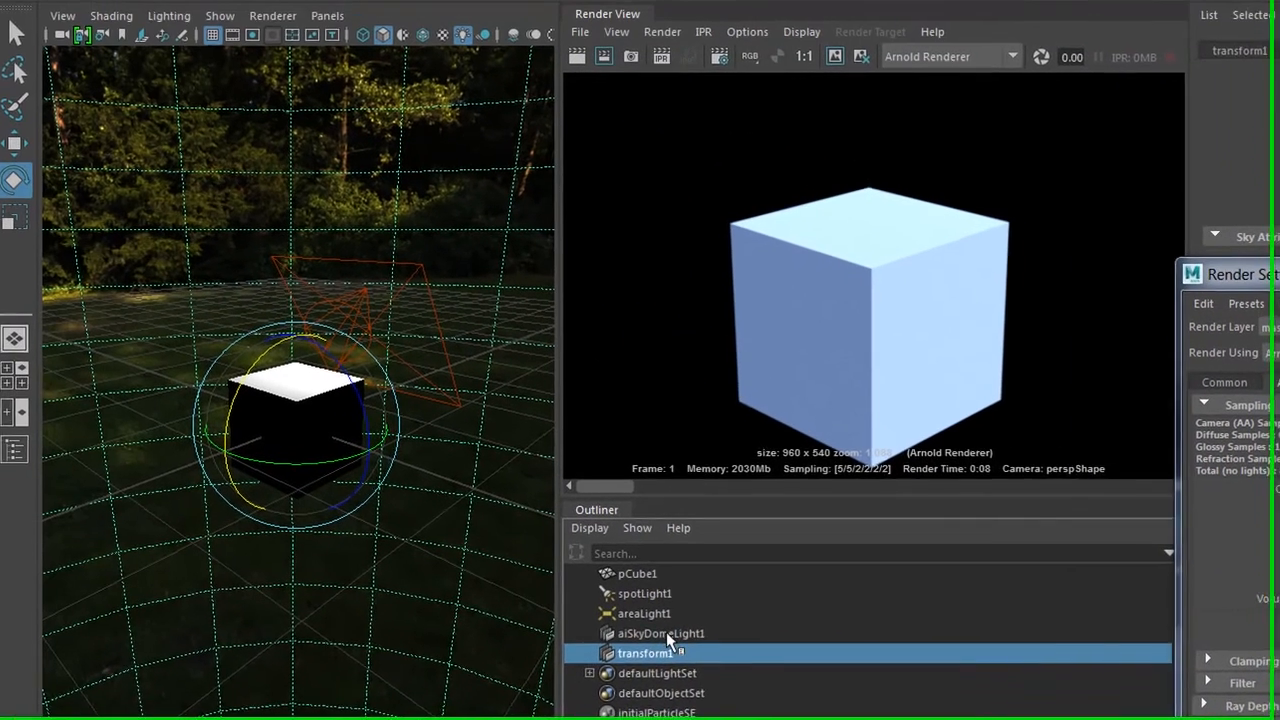
{"action": "left_click", "coordinate": [479, 531]}
{"action": "left_click", "coordinate": [475, 548]}
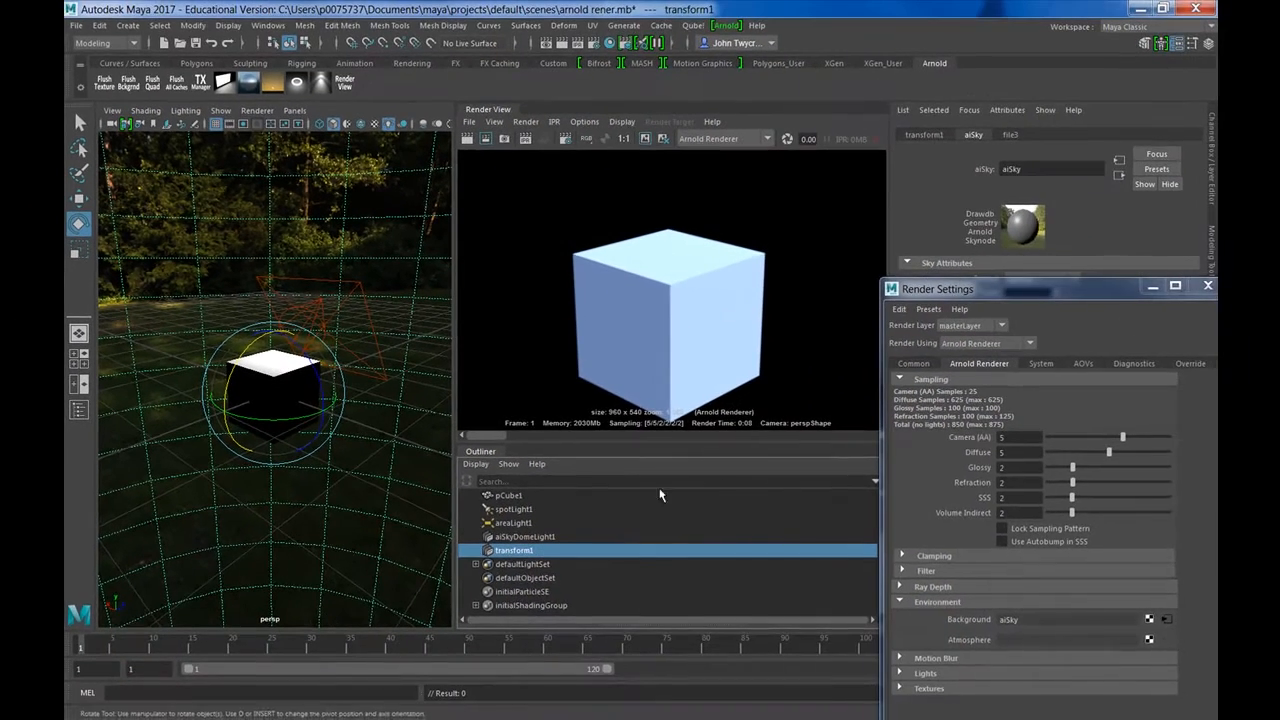
{"action": "left_click_drag", "start_coordinate": [1077, 293], "coordinate": [64, 446]}
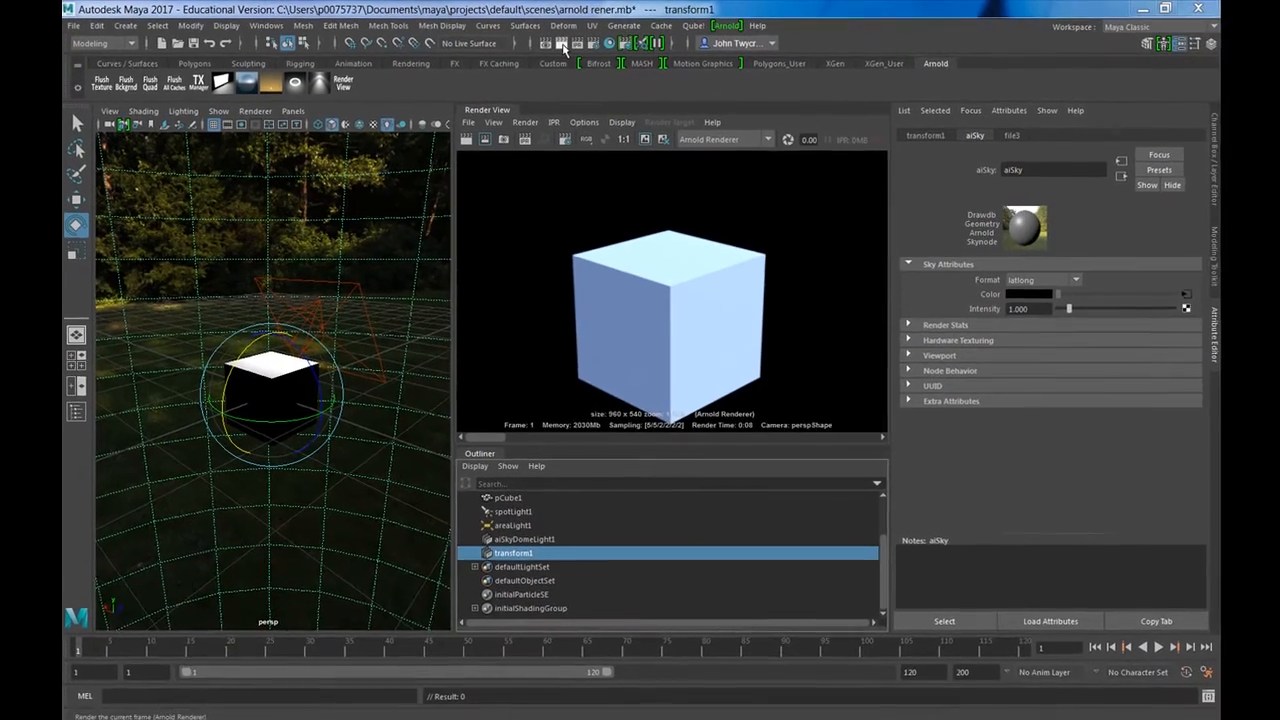
{"action": "left_click", "coordinate": [562, 44]}
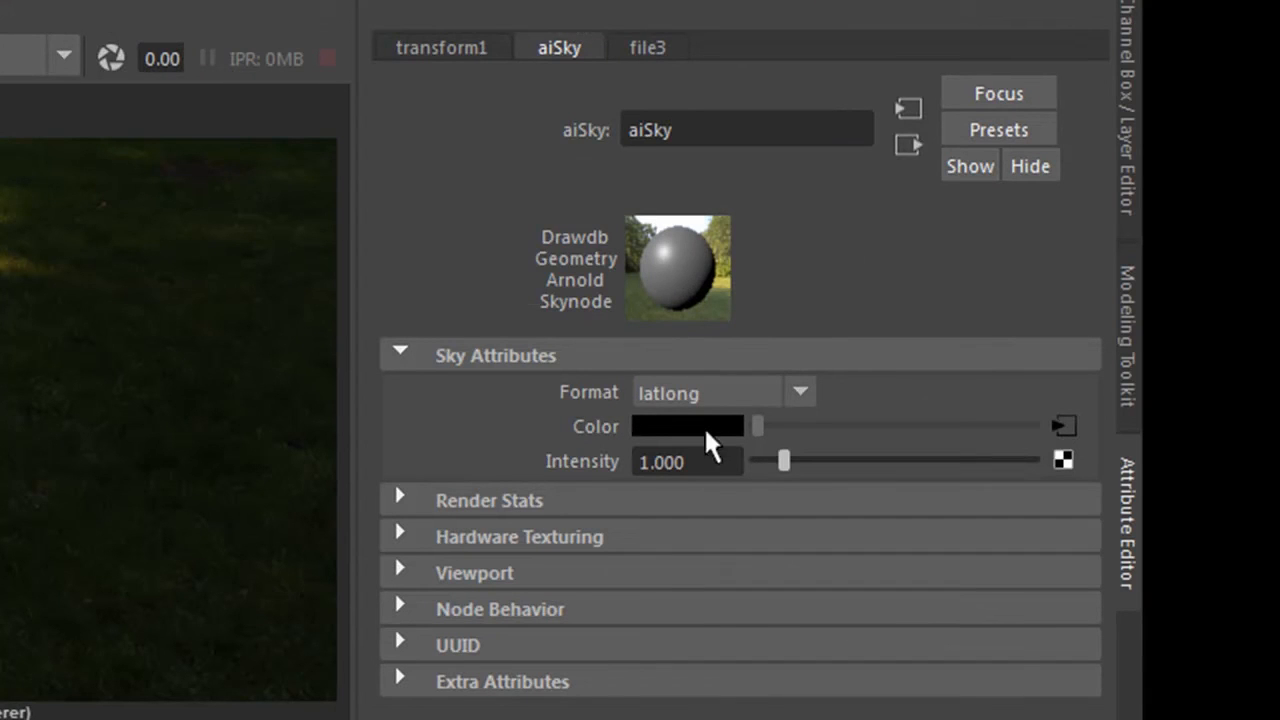
- Demonstrate the background's intensity control by lowering it to 0 and restoring it to 1
{"action": "left_click", "coordinate": [717, 461]}
{"action": "left_click_drag", "start_coordinate": [785, 462], "coordinate": [722, 464]}
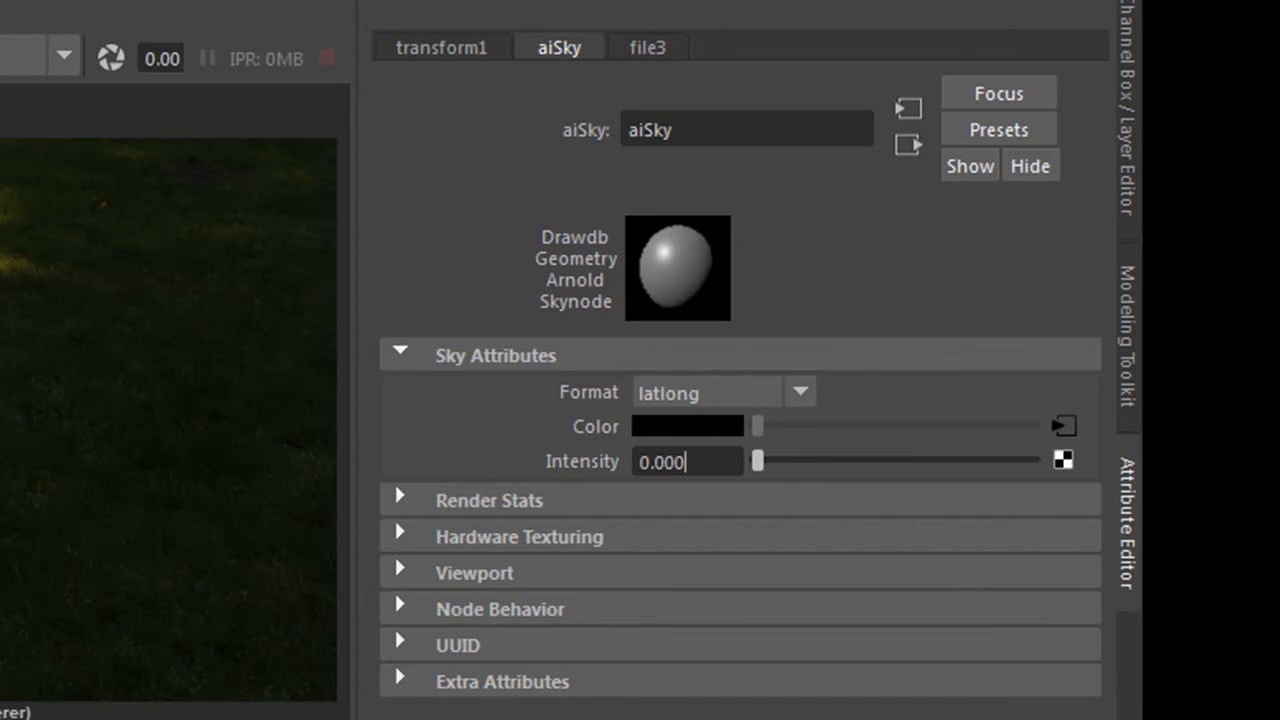
{"action": "left_click_drag", "start_coordinate": [717, 460], "coordinate": [491, 457]}
{"action": "type", "text": "1"}
{"action": "key", "text": "Return"}
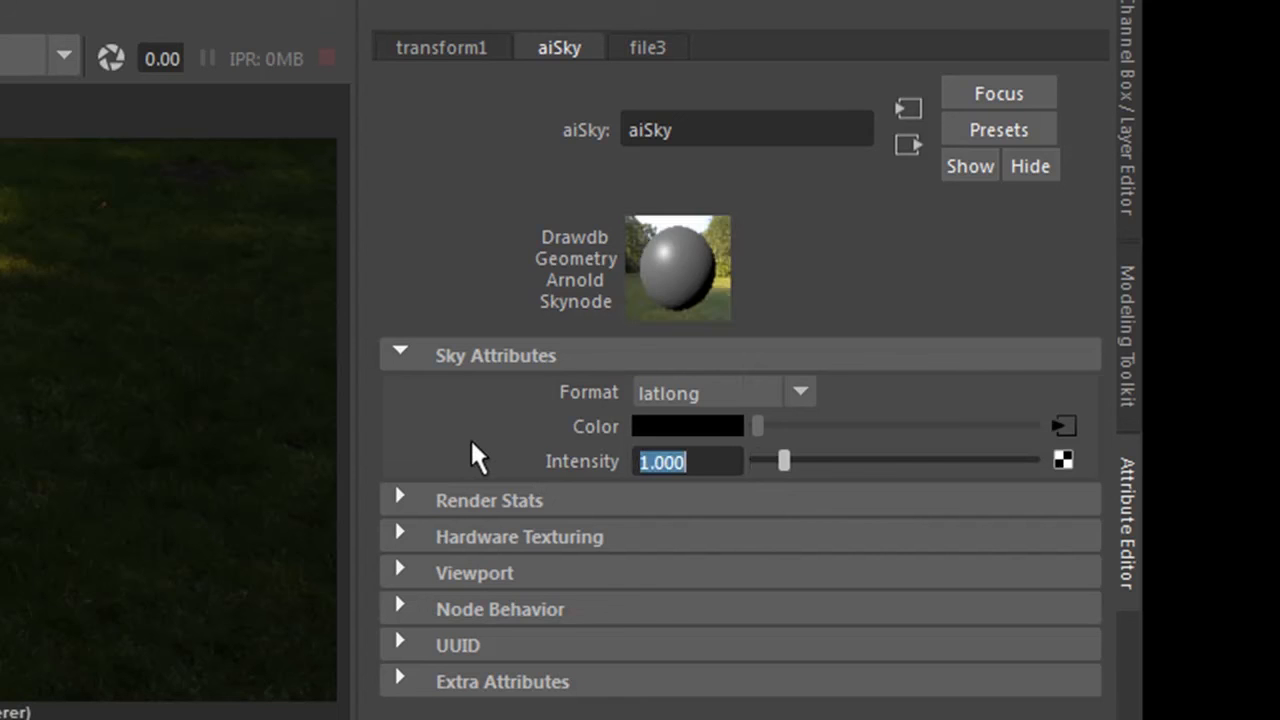
- Turn off Visible in Diffuse and Visible in Glossy in the sky shader's render stats and render the scene again
{"action": "left_click", "coordinate": [493, 498]}
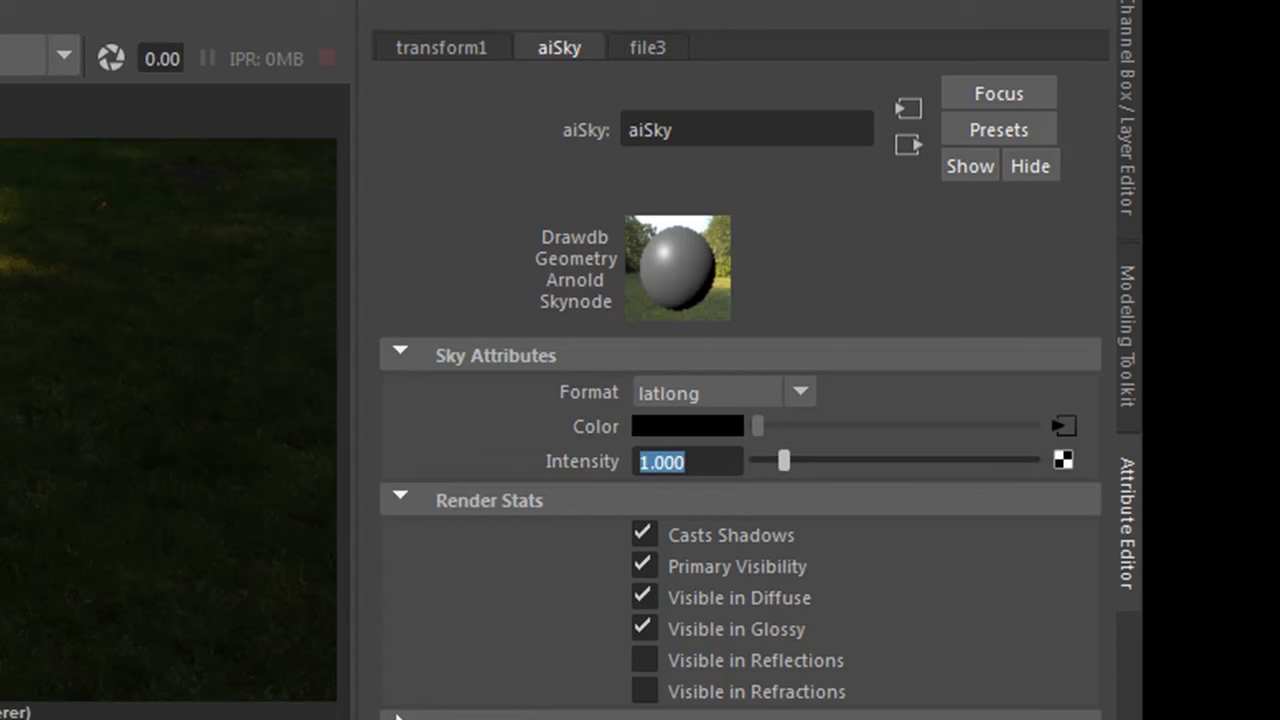
{"action": "left_click", "coordinate": [644, 598]}
{"action": "left_click", "coordinate": [646, 627]}
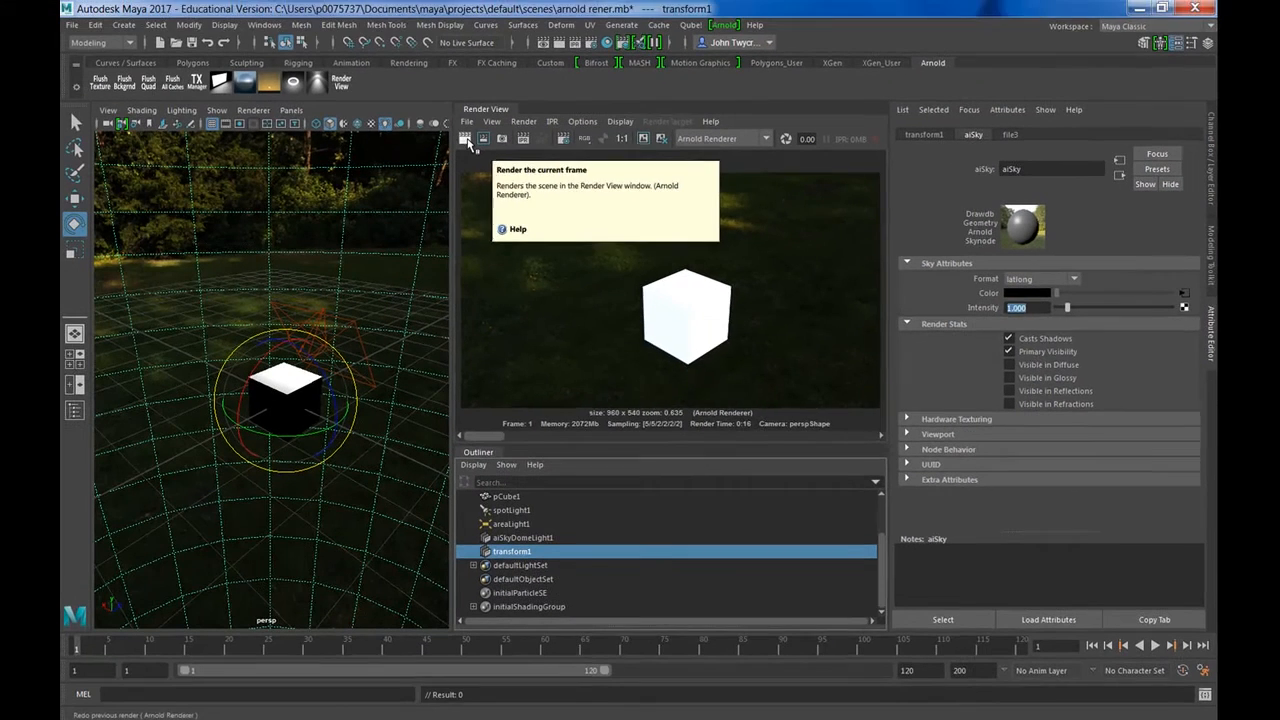
{"action": "left_click", "coordinate": [469, 138]}
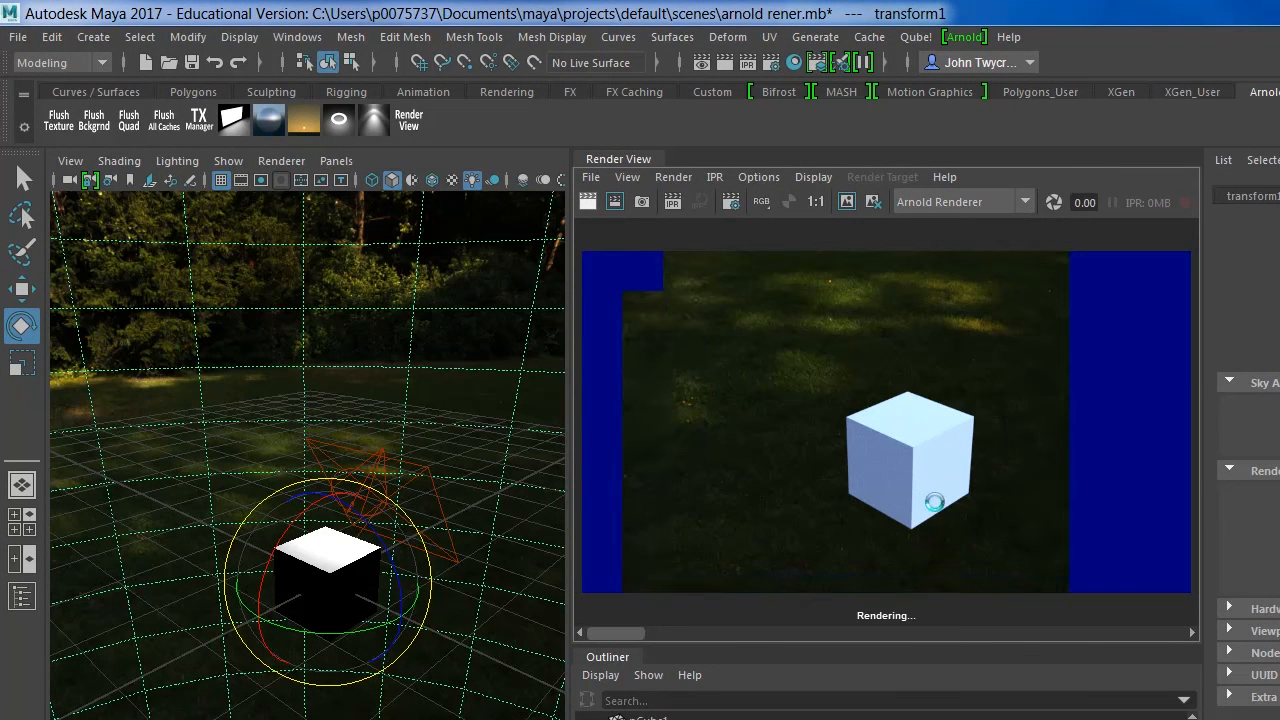
- Orbit the perspective view to a low angle facing the trees and sky and render the cube from there
{"action": "mouse_move", "coordinate": [1036, 496]}
{"action": "middle_mouse_down", "text": "alt"}
{"action": "mouse_move", "coordinate": [993, 492]}
{"action": "mouse_move", "coordinate": [1020, 500]}
{"action": "mouse_move", "coordinate": [1036, 488]}
{"action": "middle_mouse_up", "text": "alt"}
{"action": "left_click_drag", "start_coordinate": [360, 620], "coordinate": [138, 618], "text": "alt"}
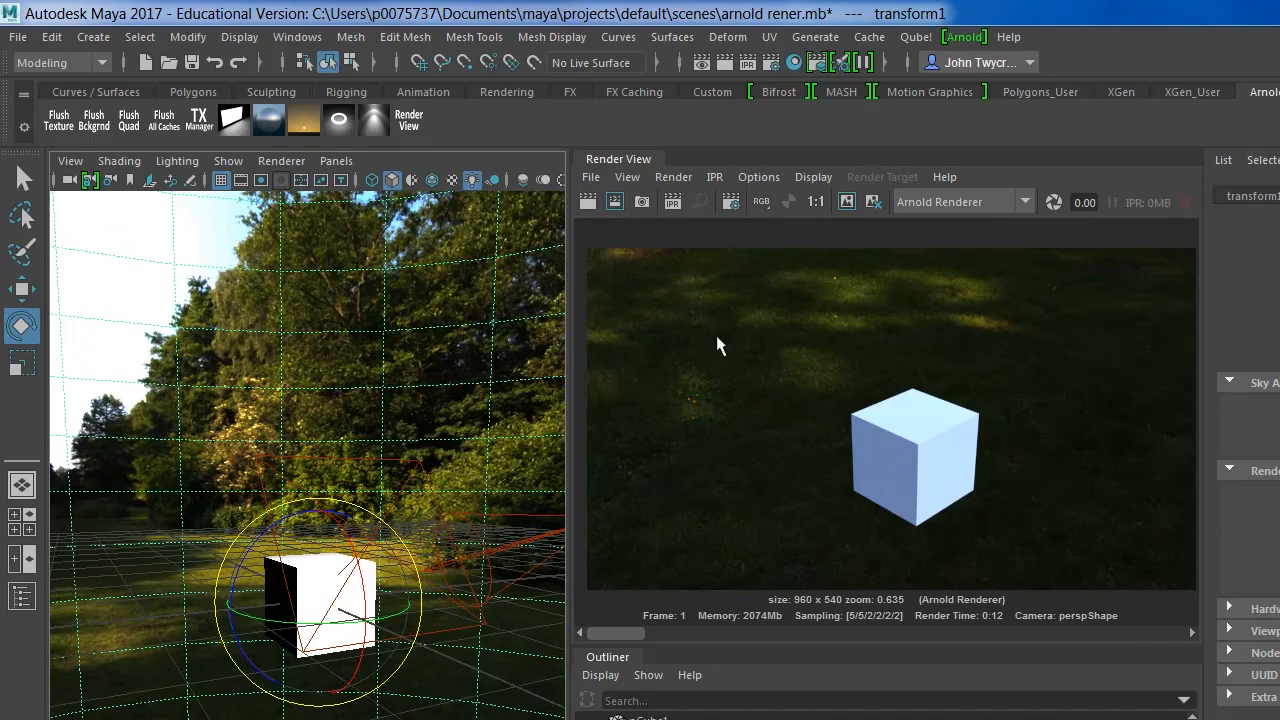
{"action": "left_click_drag", "start_coordinate": [443, 629], "coordinate": [422, 612], "text": "alt"}
{"action": "left_click", "coordinate": [589, 202]}
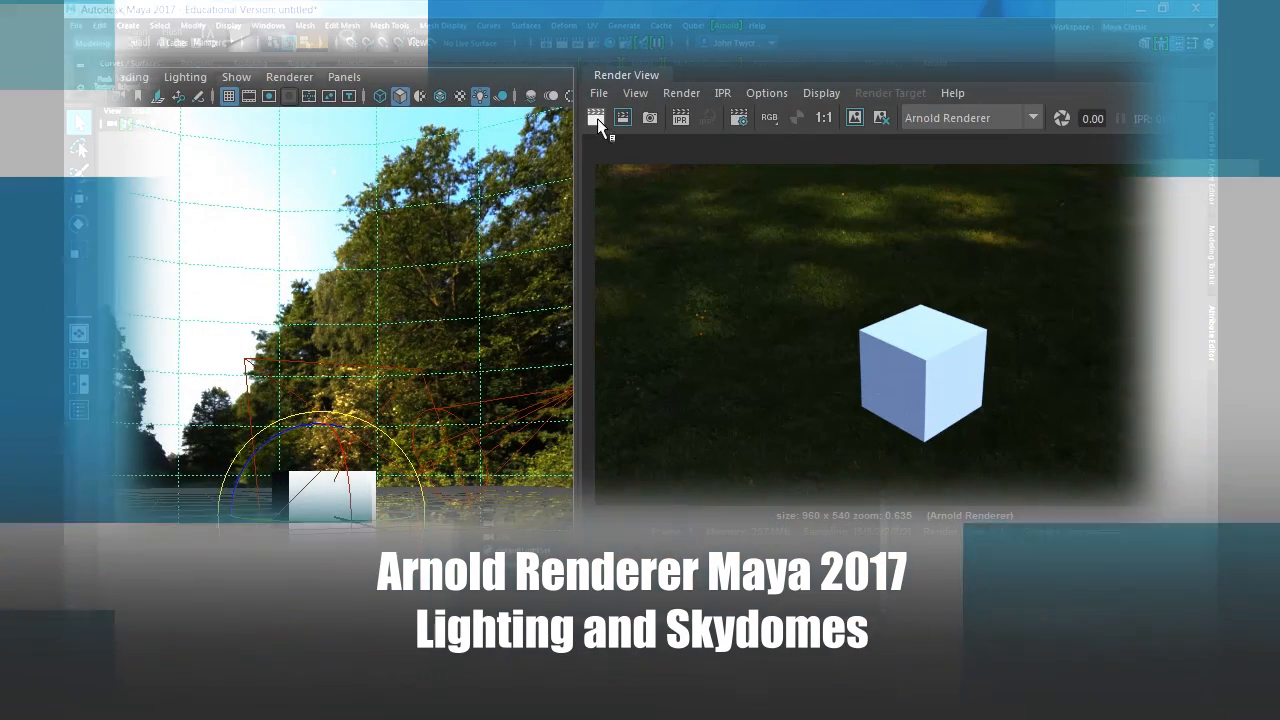
{"action": "left_click", "coordinate": [597, 118]}
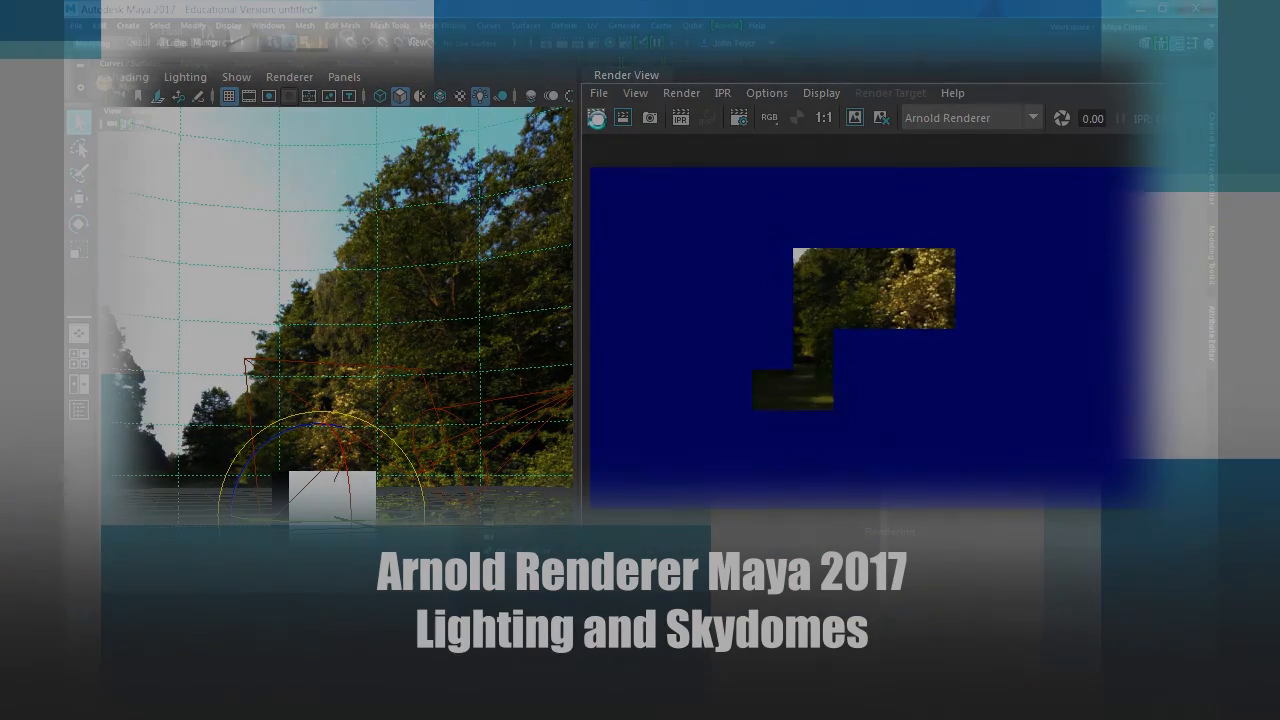